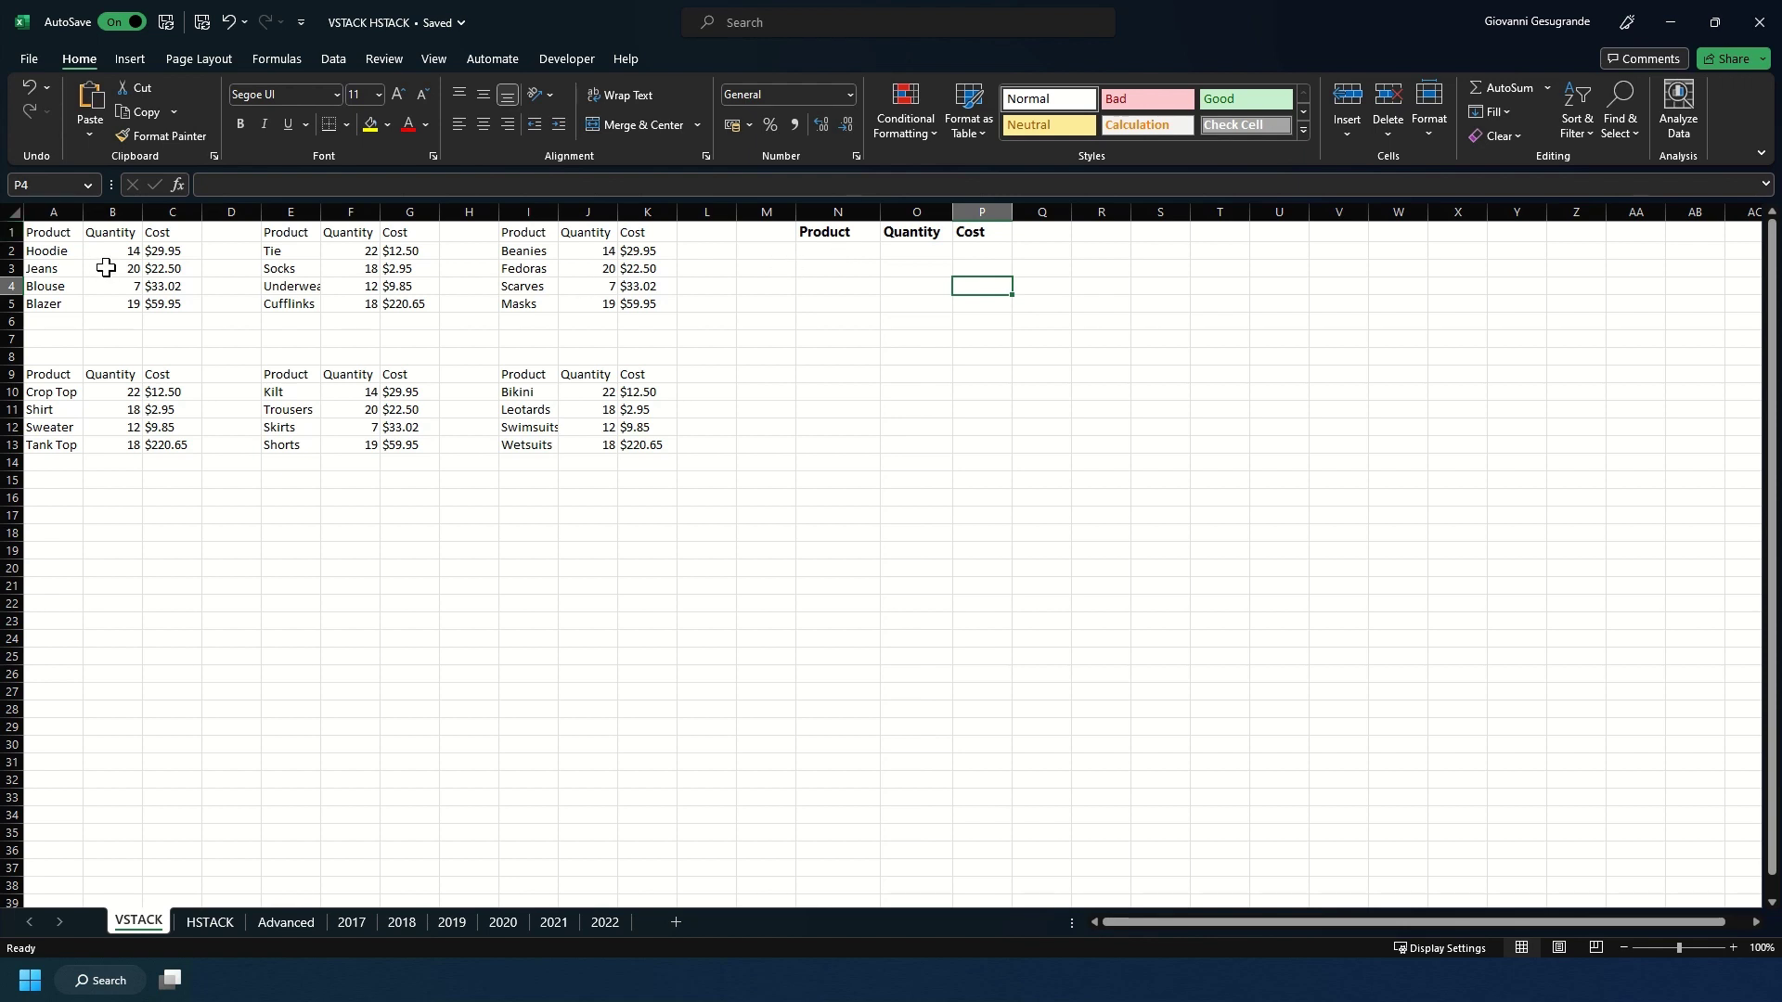
Step: Try copying A2:C5 into N2 and moving the Tie rows, then undo it and cancel the copy
left_click_drag(74, 250, 176, 304)
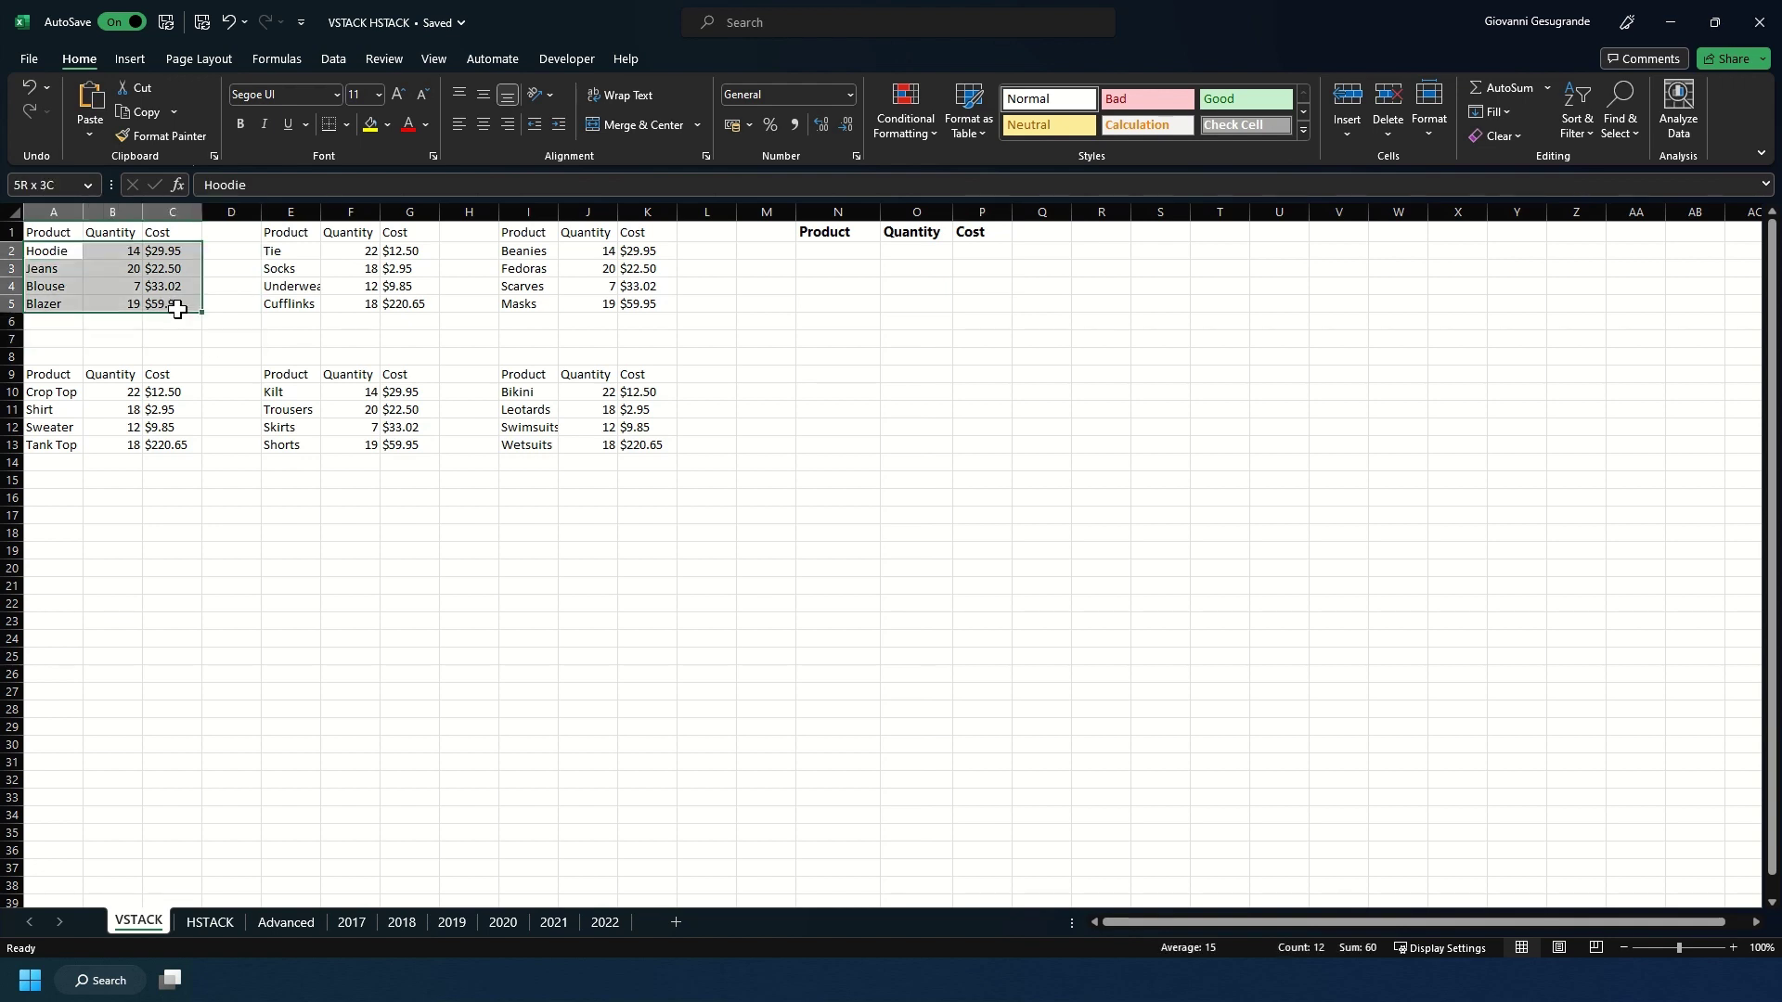
key("ctrl+c")
left_click(813, 255)
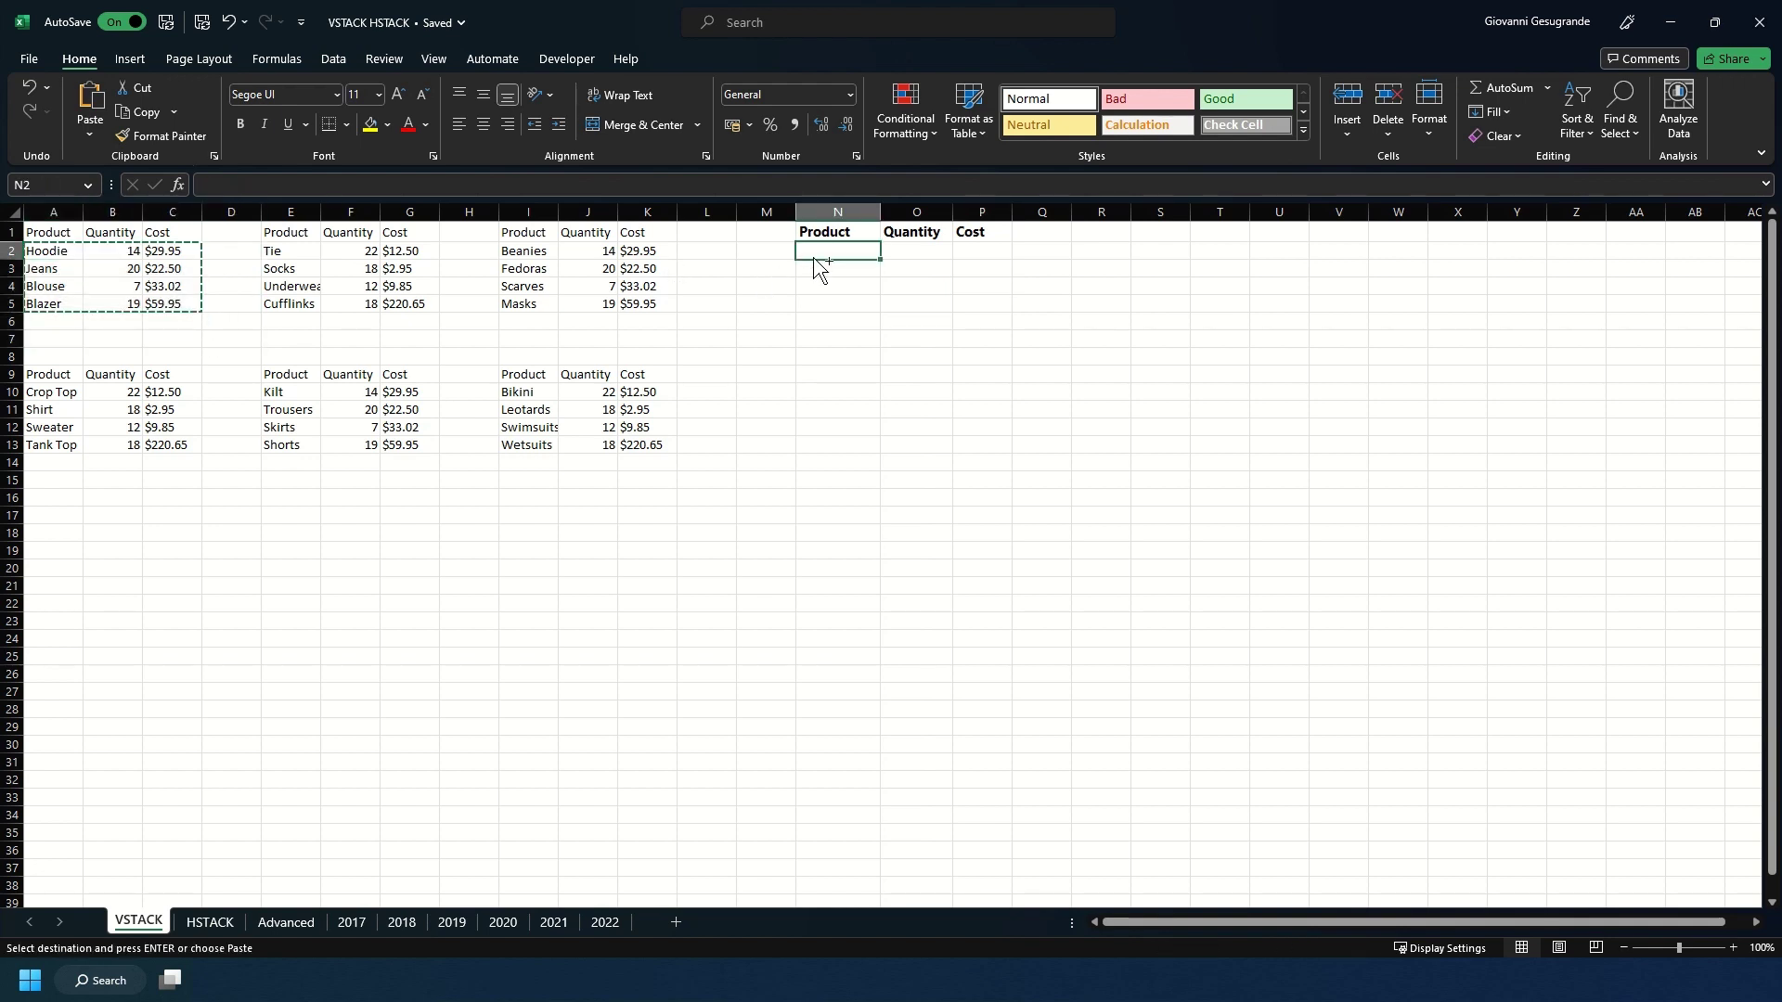
key("ctrl+v")
left_click_drag(294, 252, 958, 371)
left_click(905, 427)
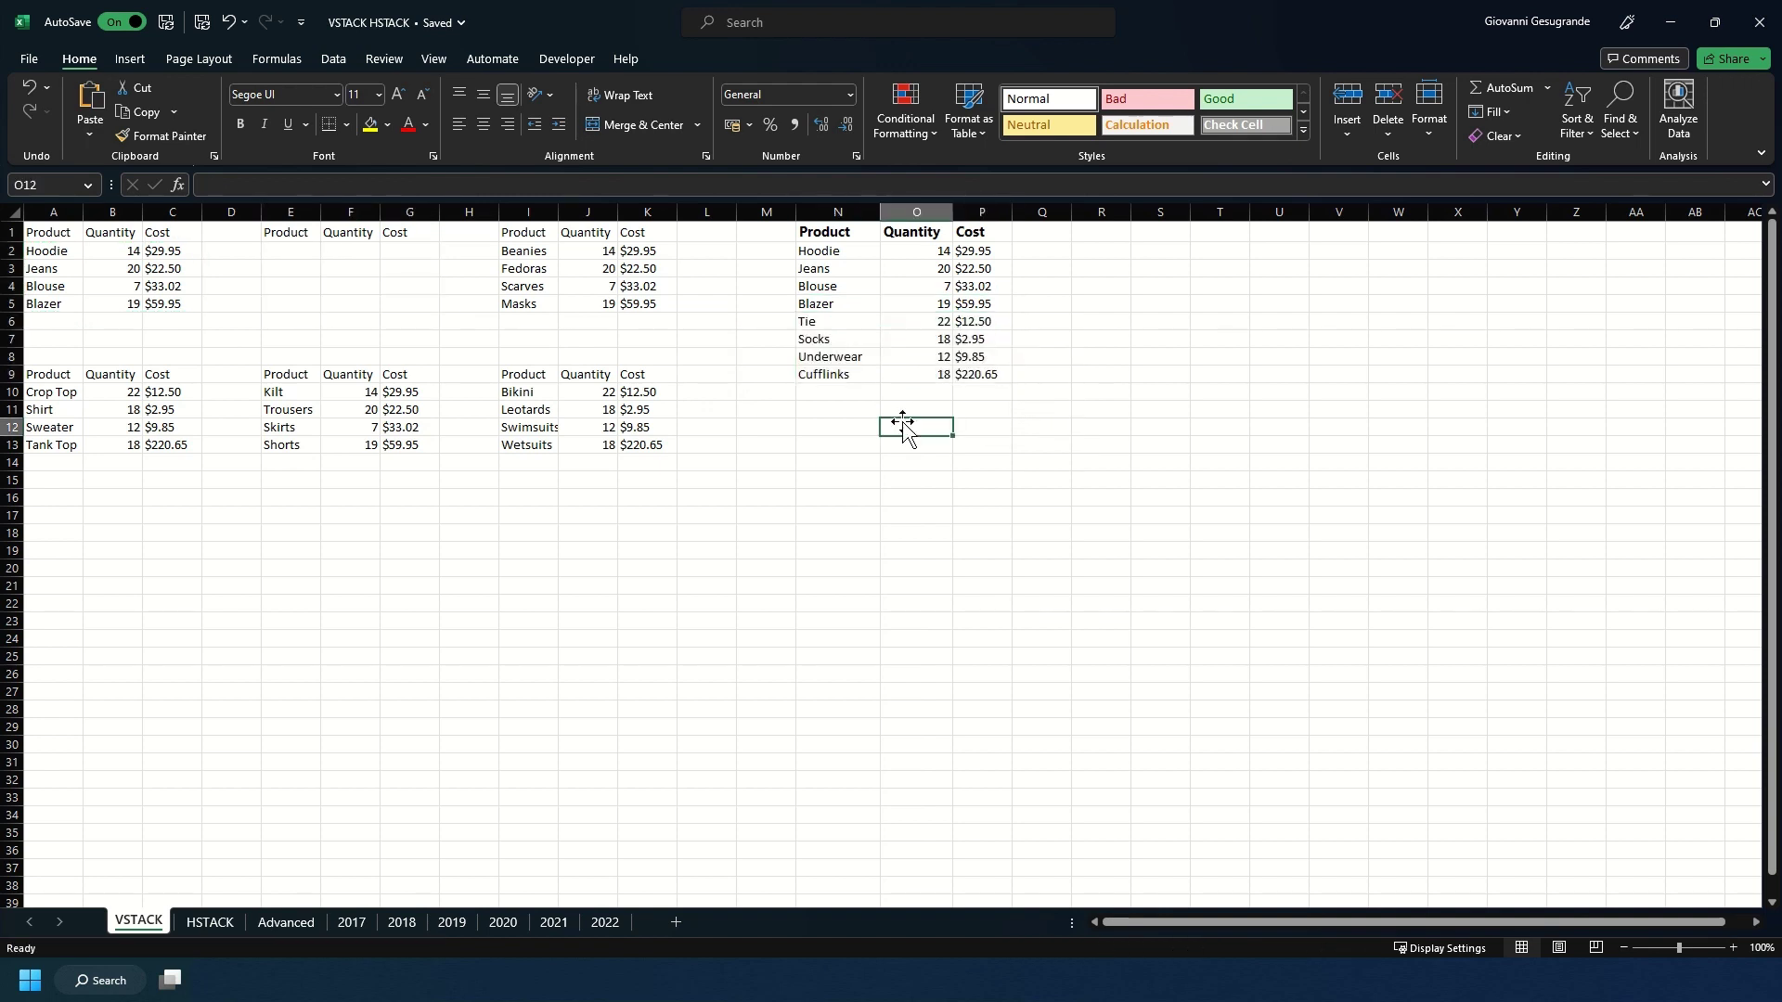
key("ctrl+z")
key("ctrl+z")
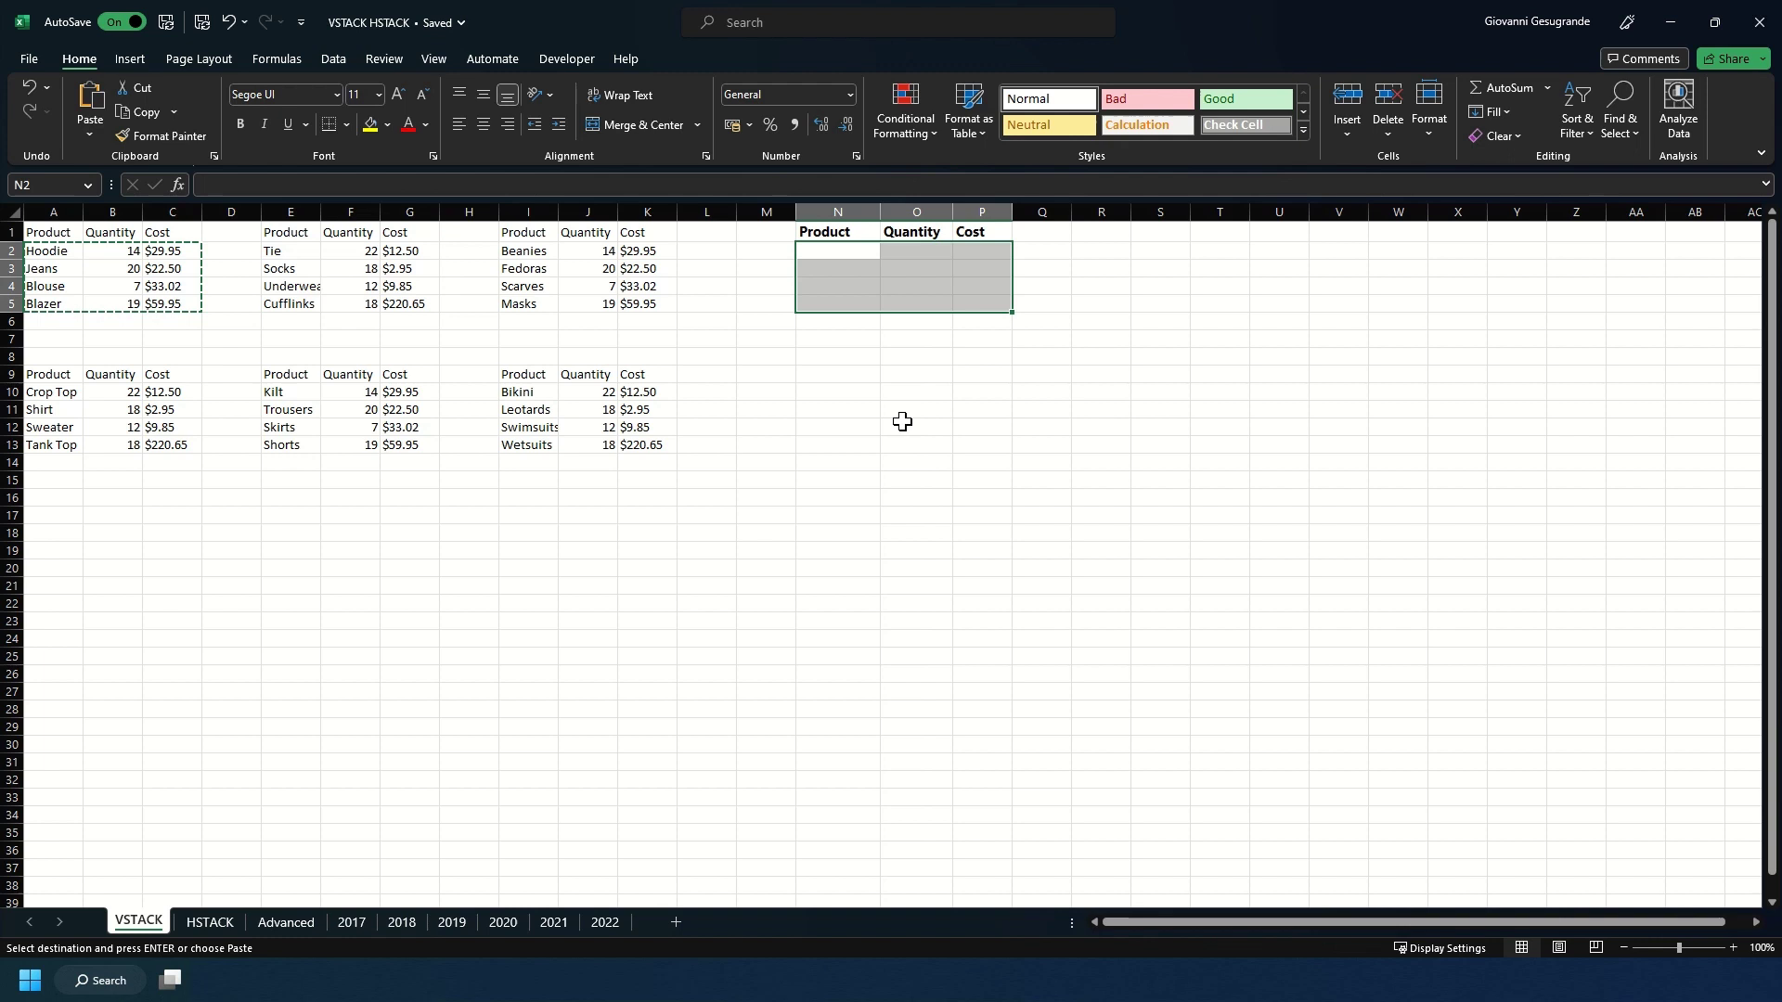
key("Escape")
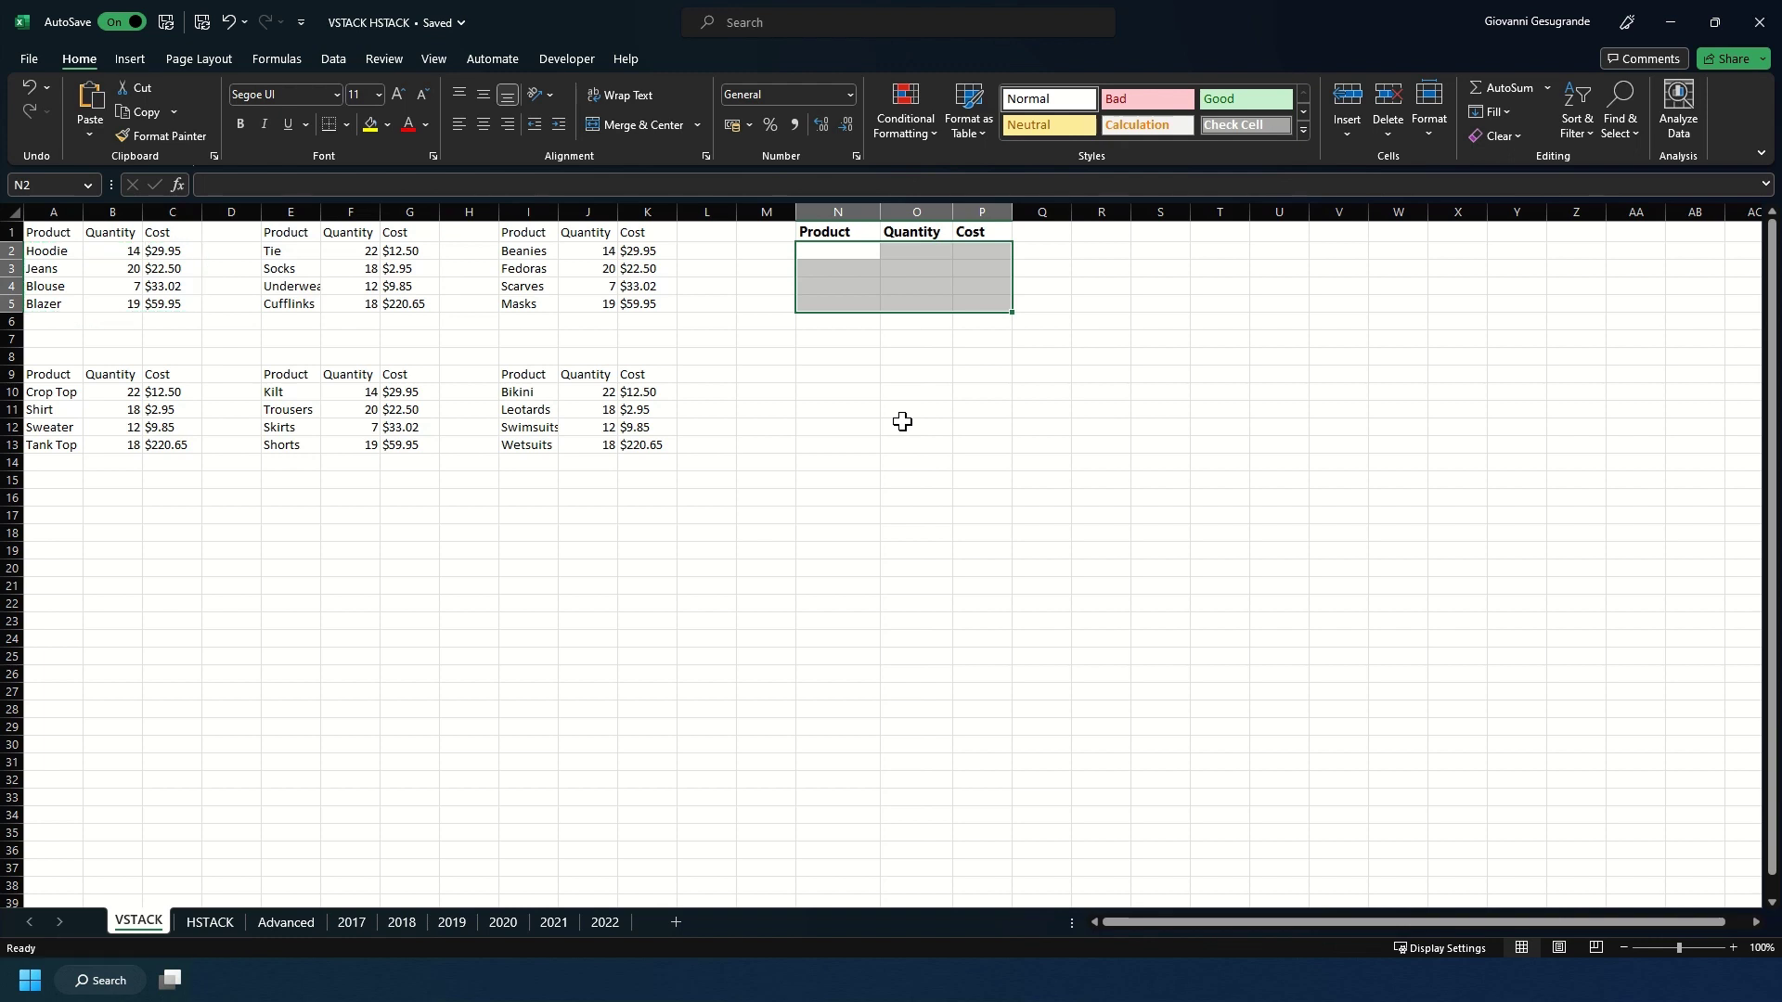
Step: In N2 start a VSTACK formula with the top tables A2:C5, E2:G5 and I2:K5
left_click(840, 249)
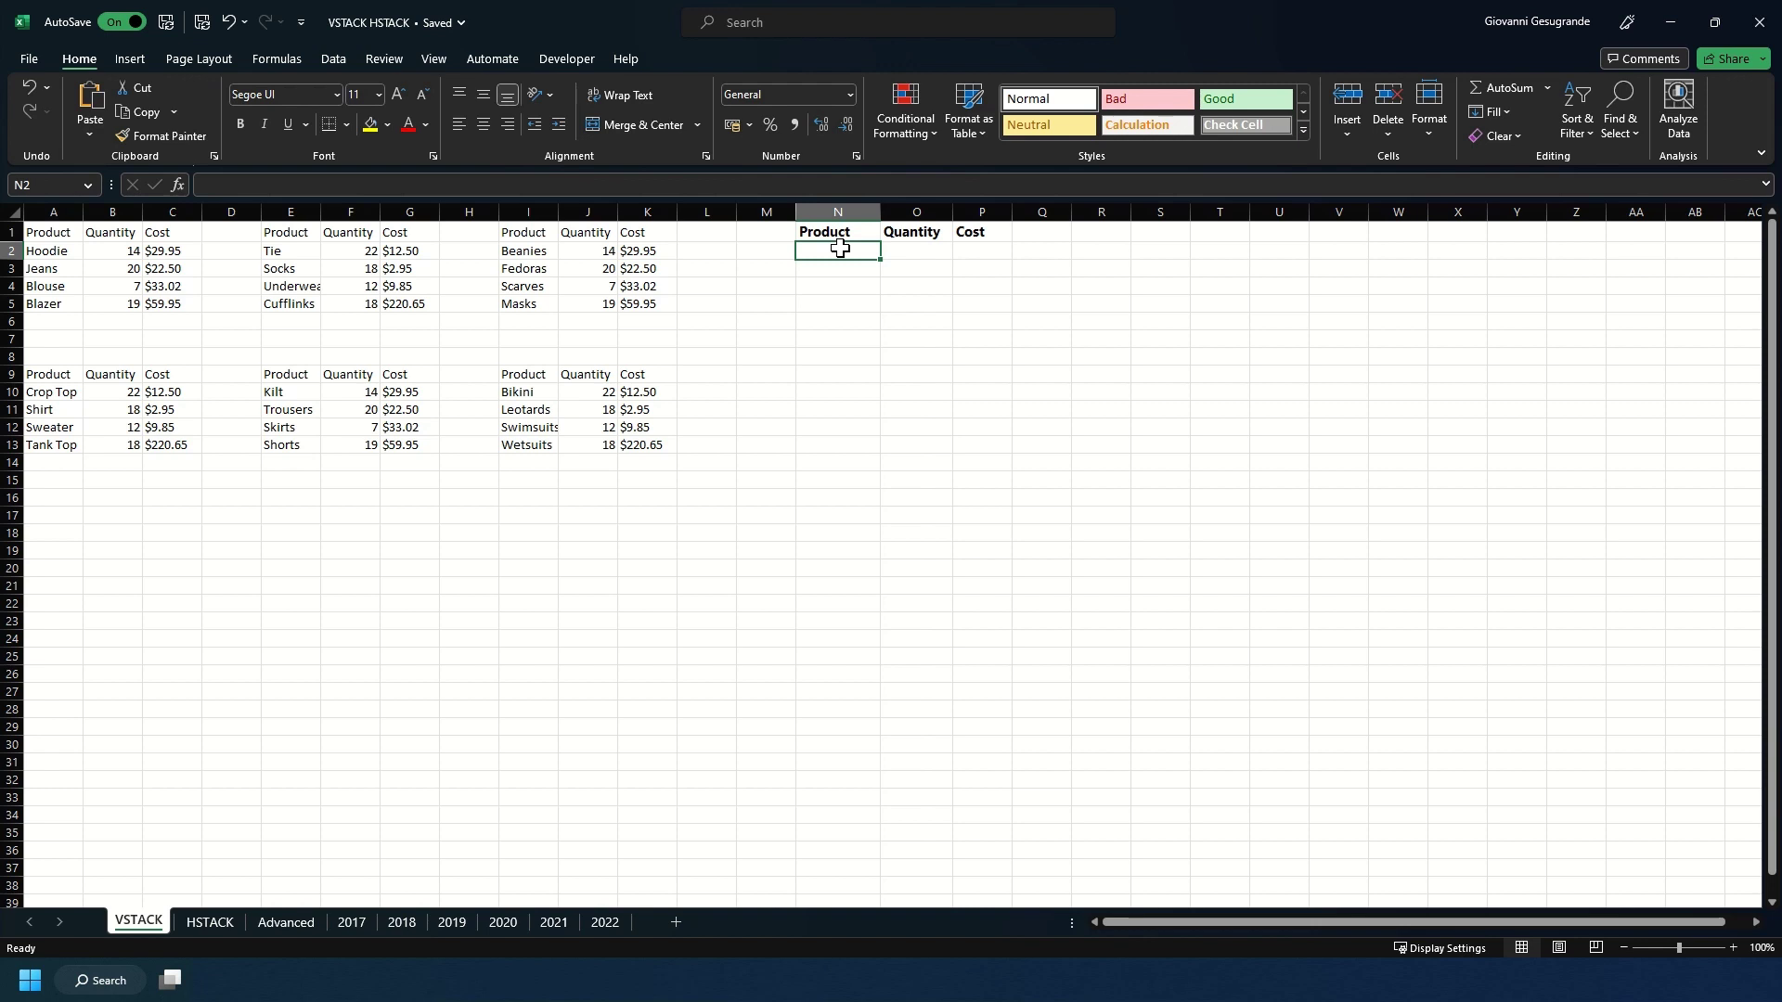
type("=VSTACK")
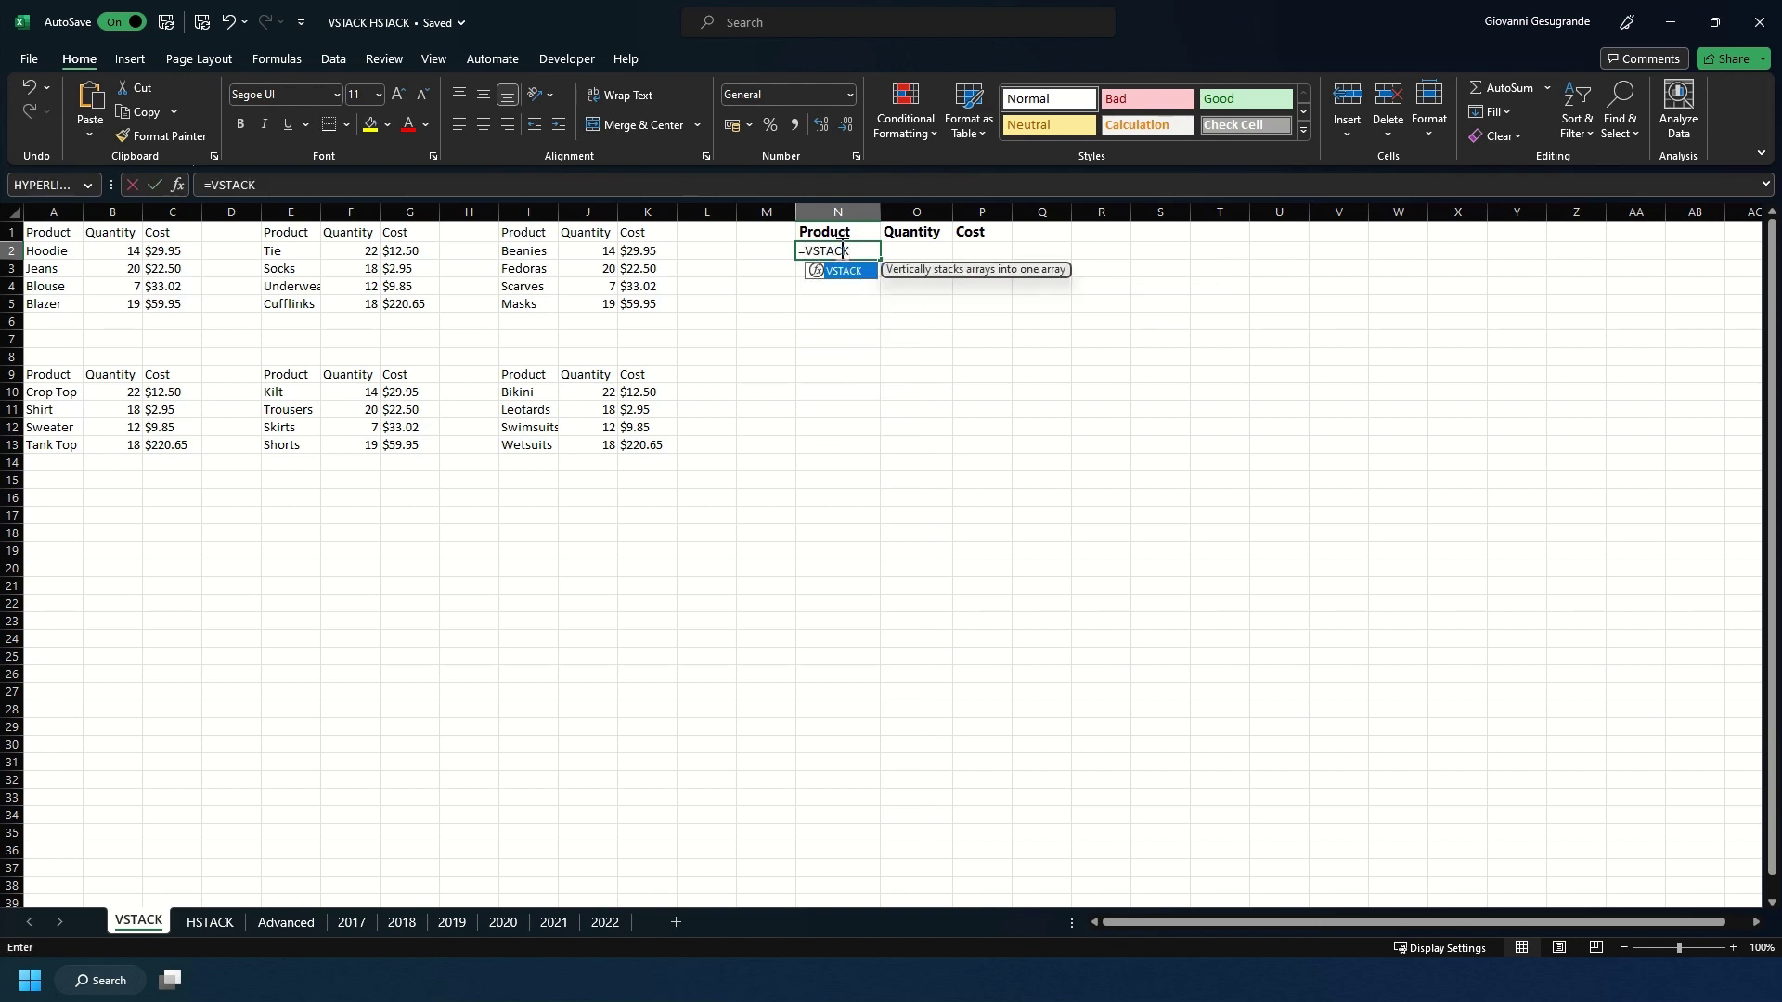
type("(")
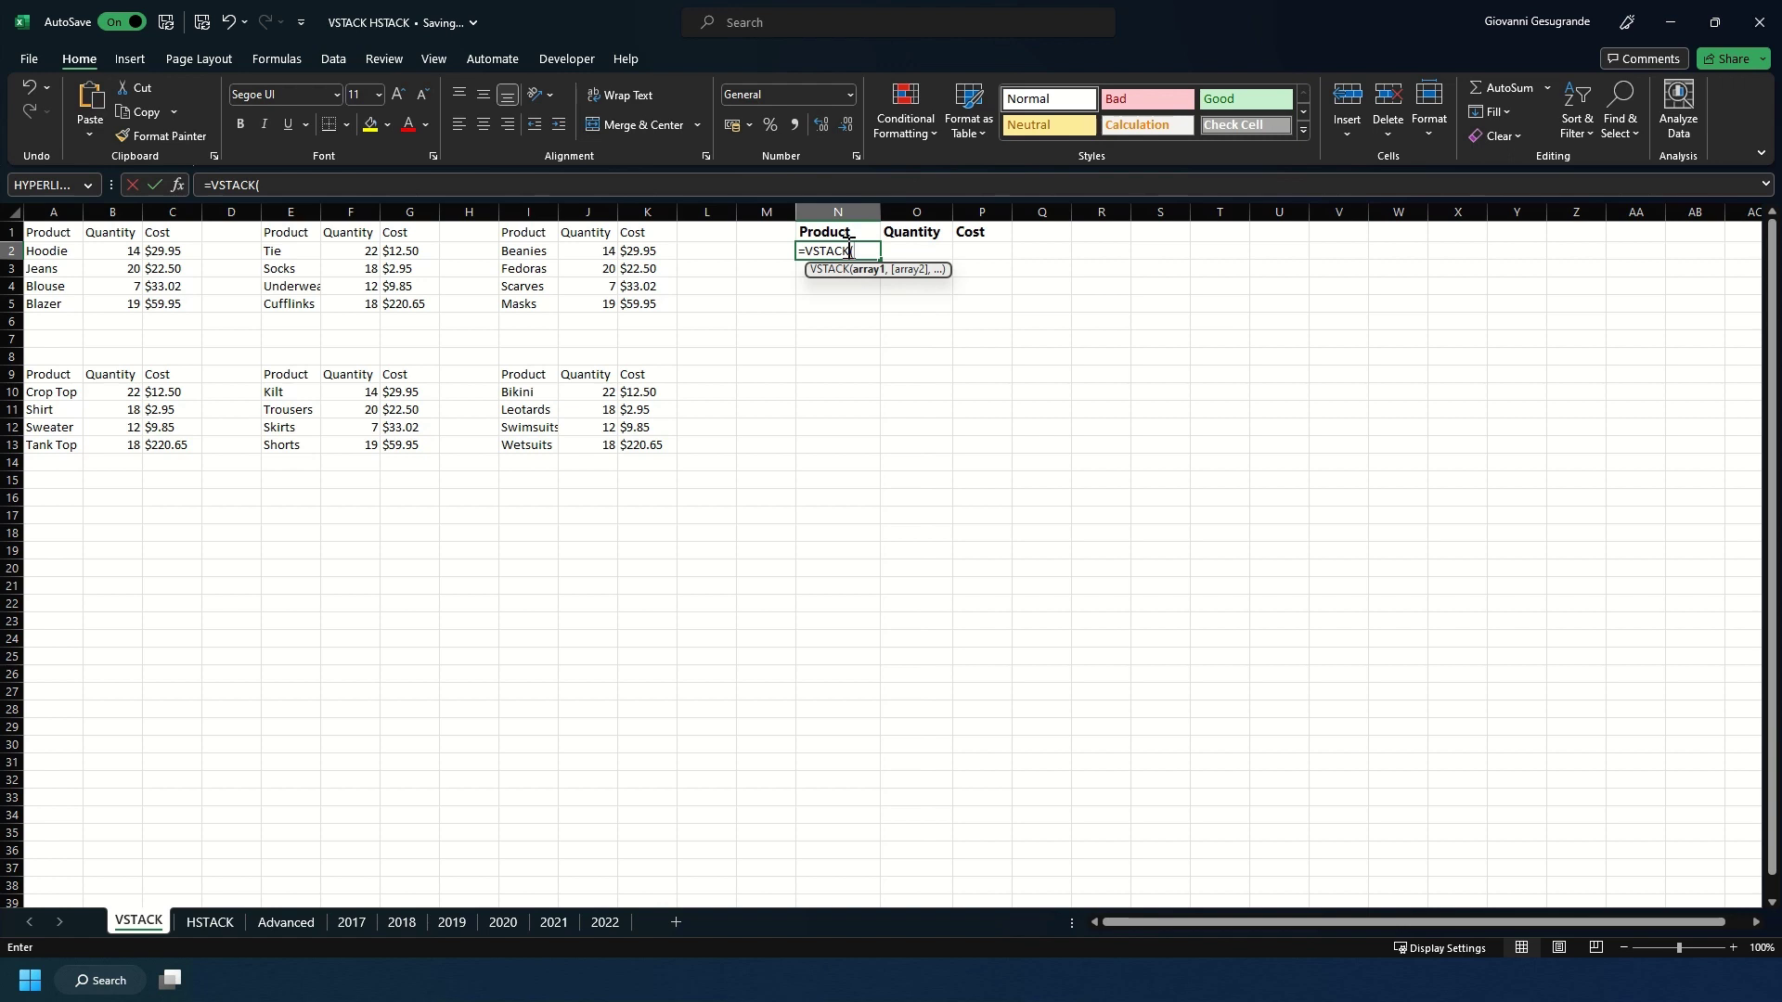
left_click_drag(64, 255, 160, 303)
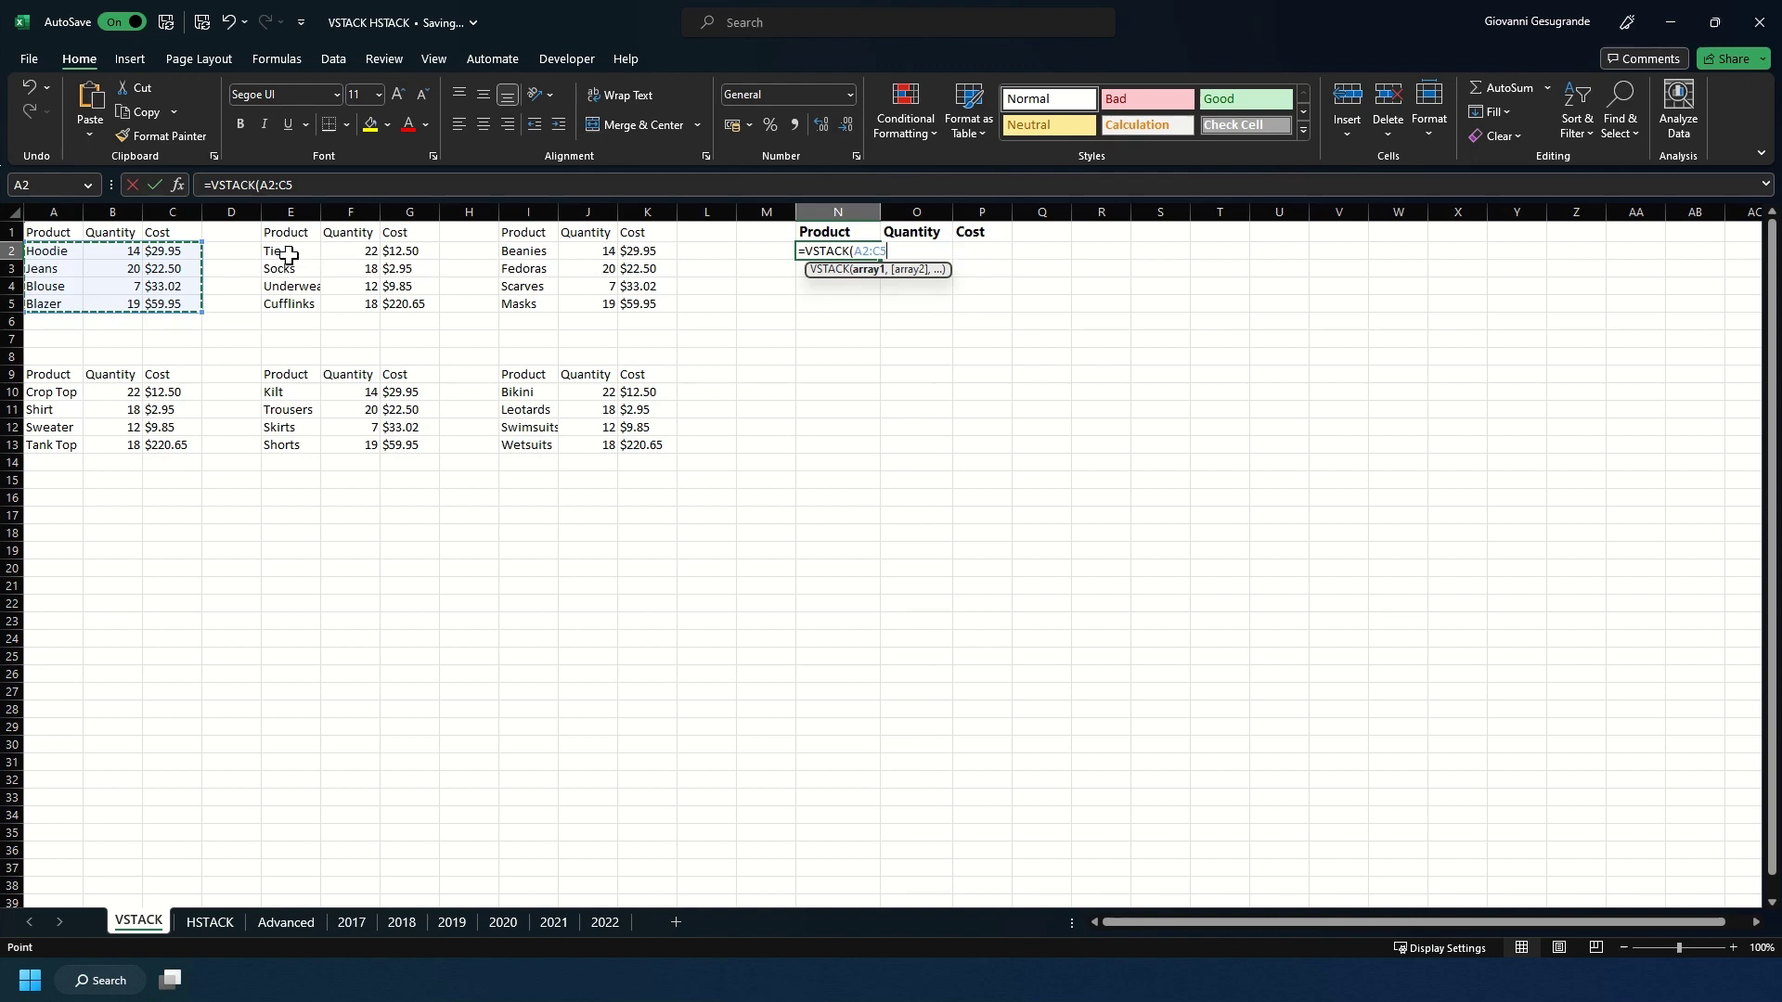
left_click_drag(289, 254, 401, 318)
type(",")
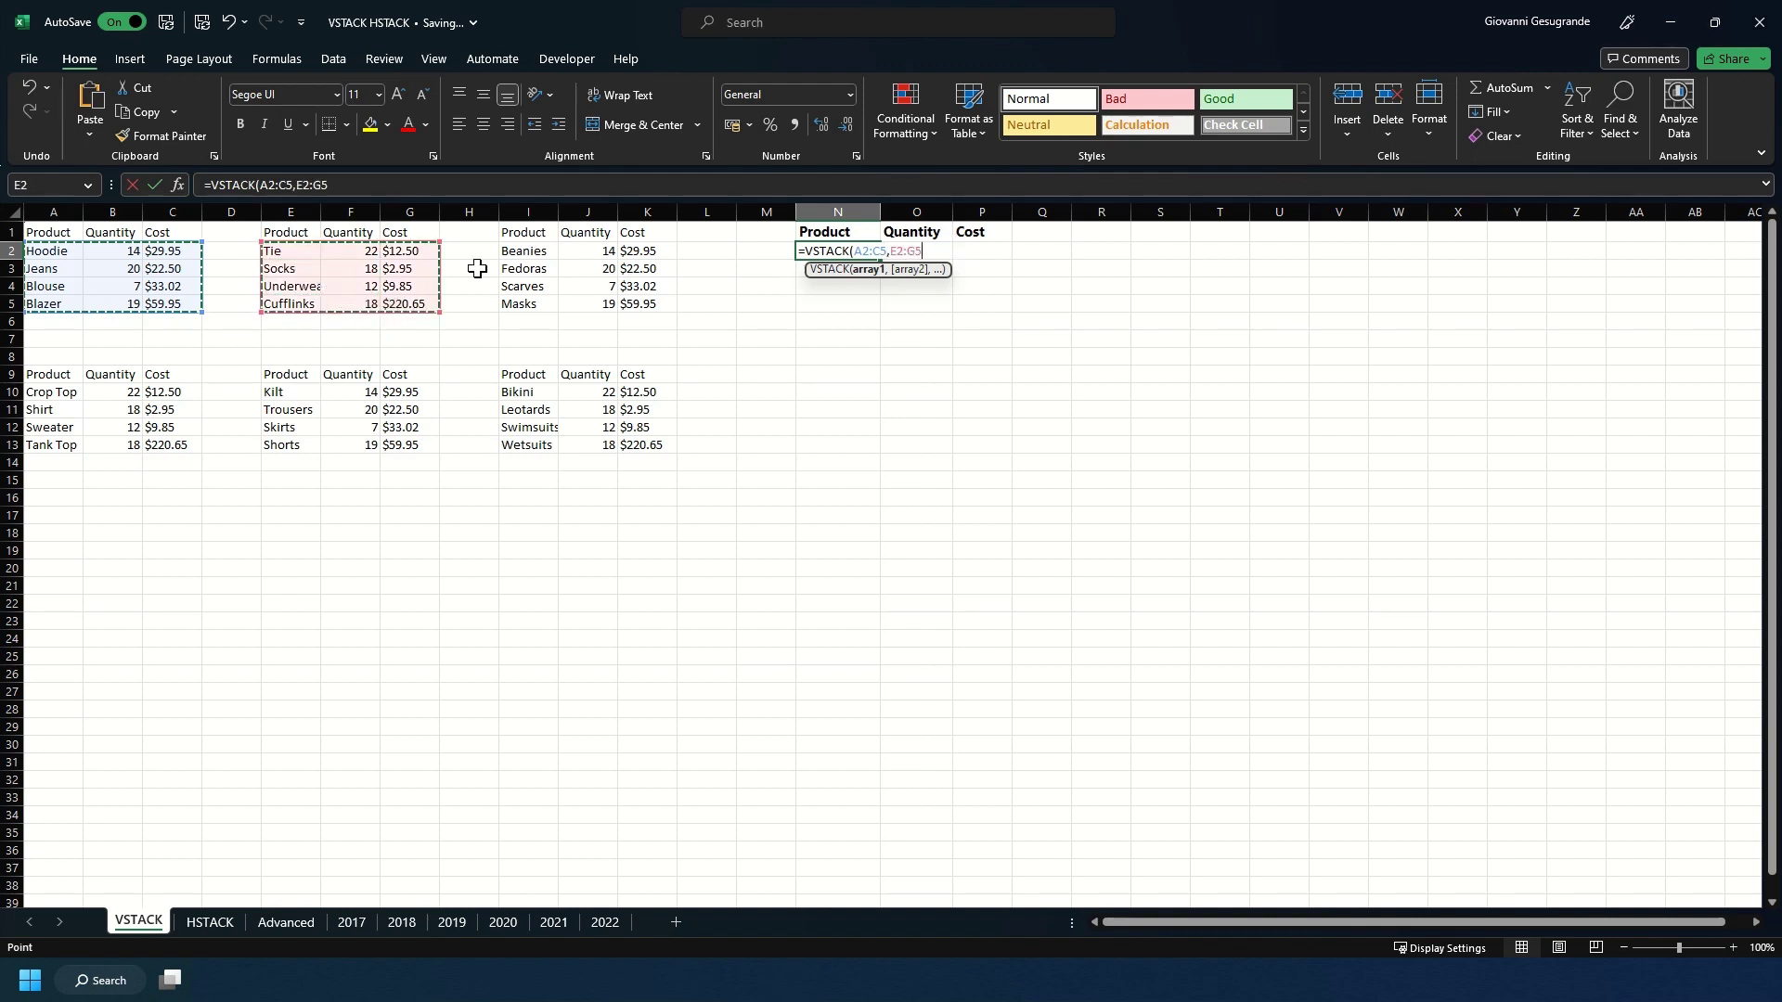
left_click(538, 252)
left_click_drag(539, 251, 636, 295)
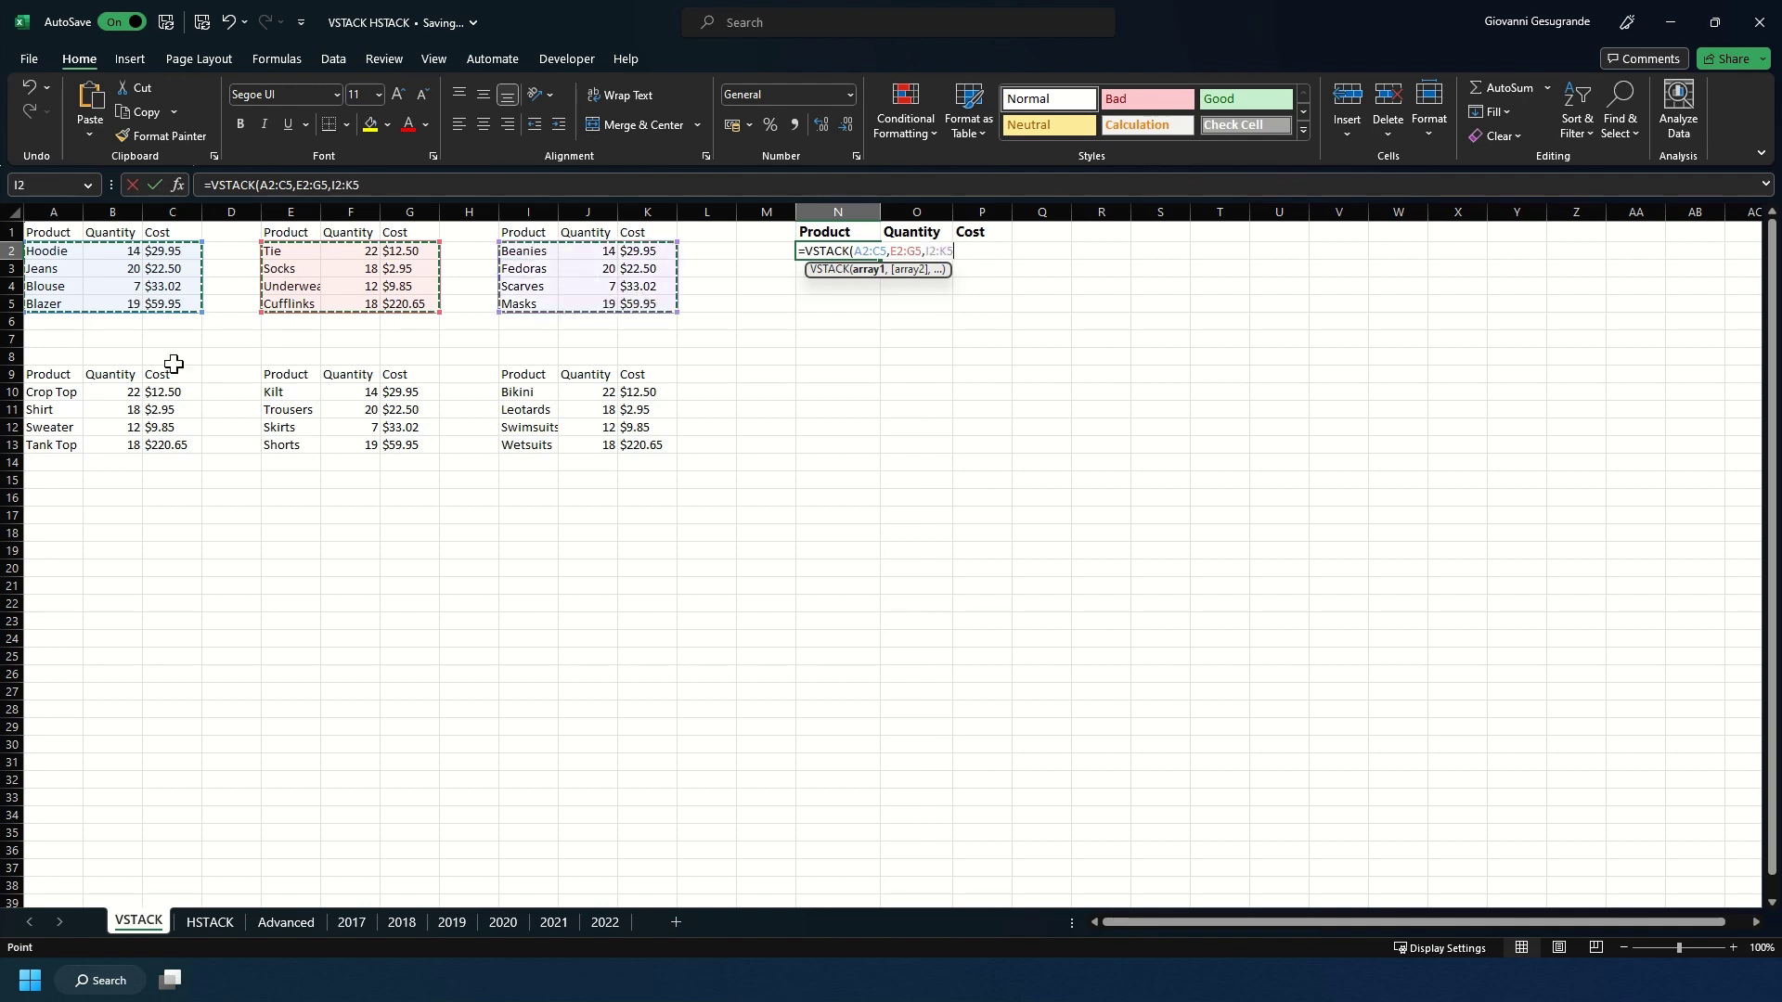
Step: Add the lower tables A10:C13, E10:G13 and I10:K13 to the VSTACK formula
type(",")
left_click_drag(65, 391, 174, 446)
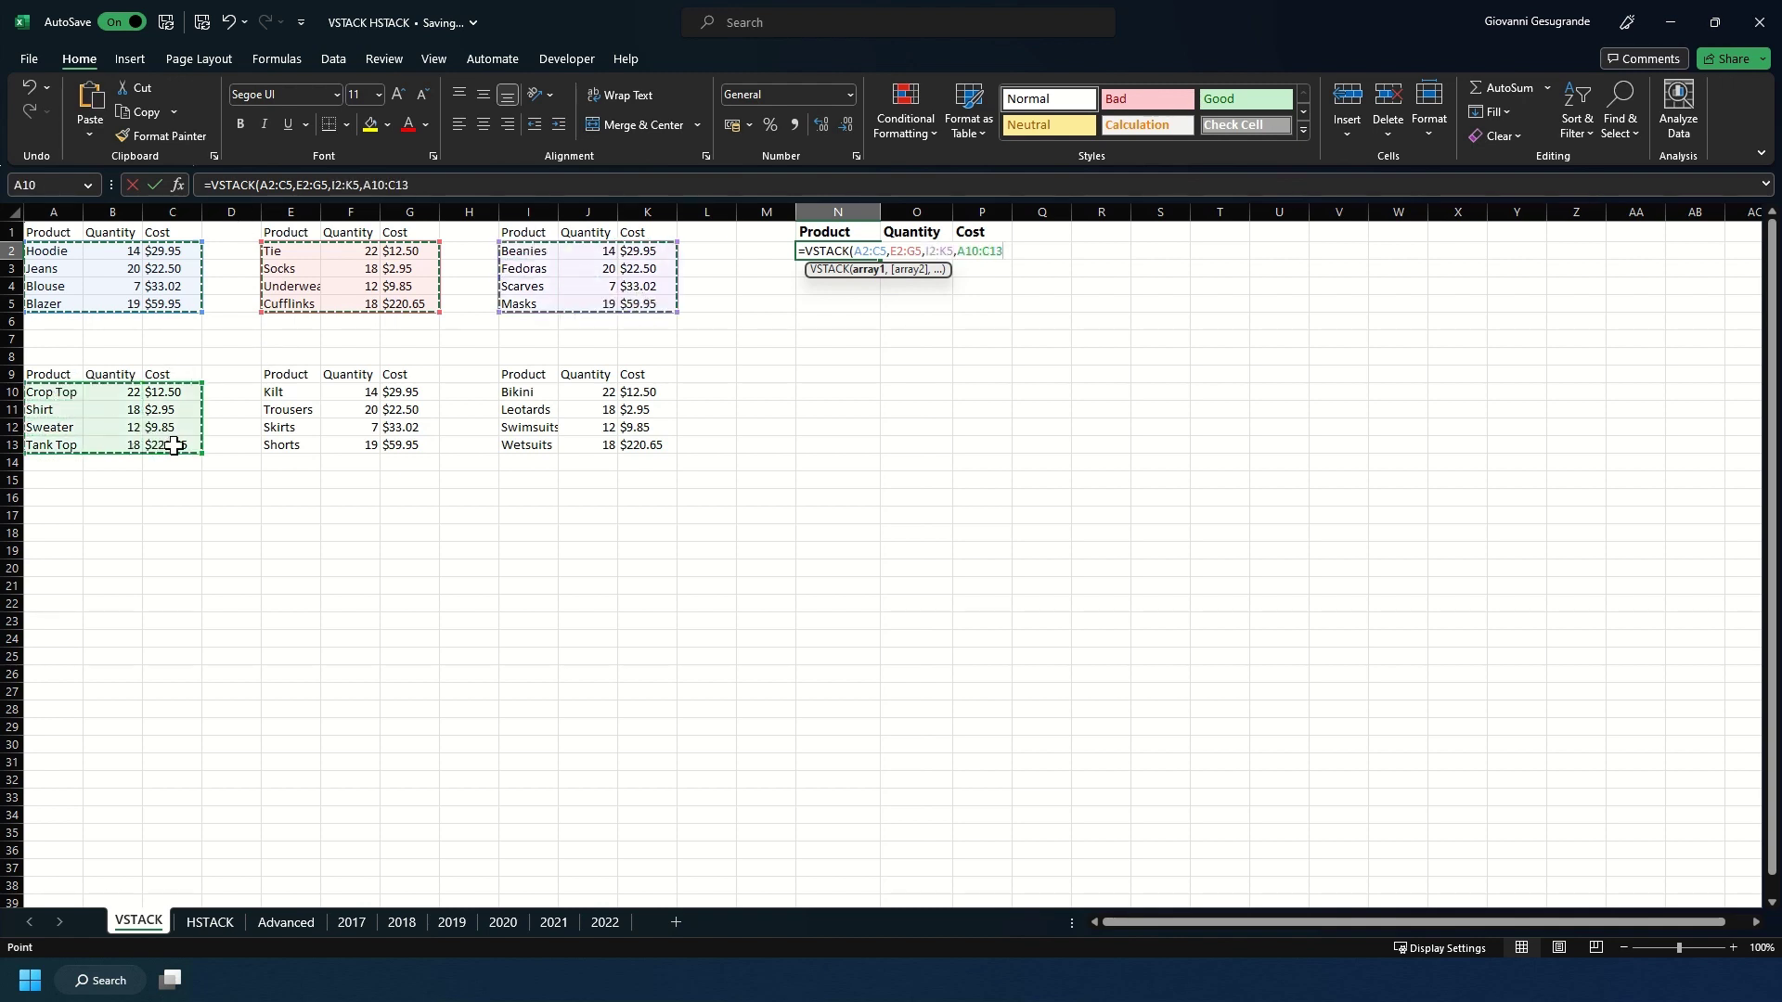
type(",")
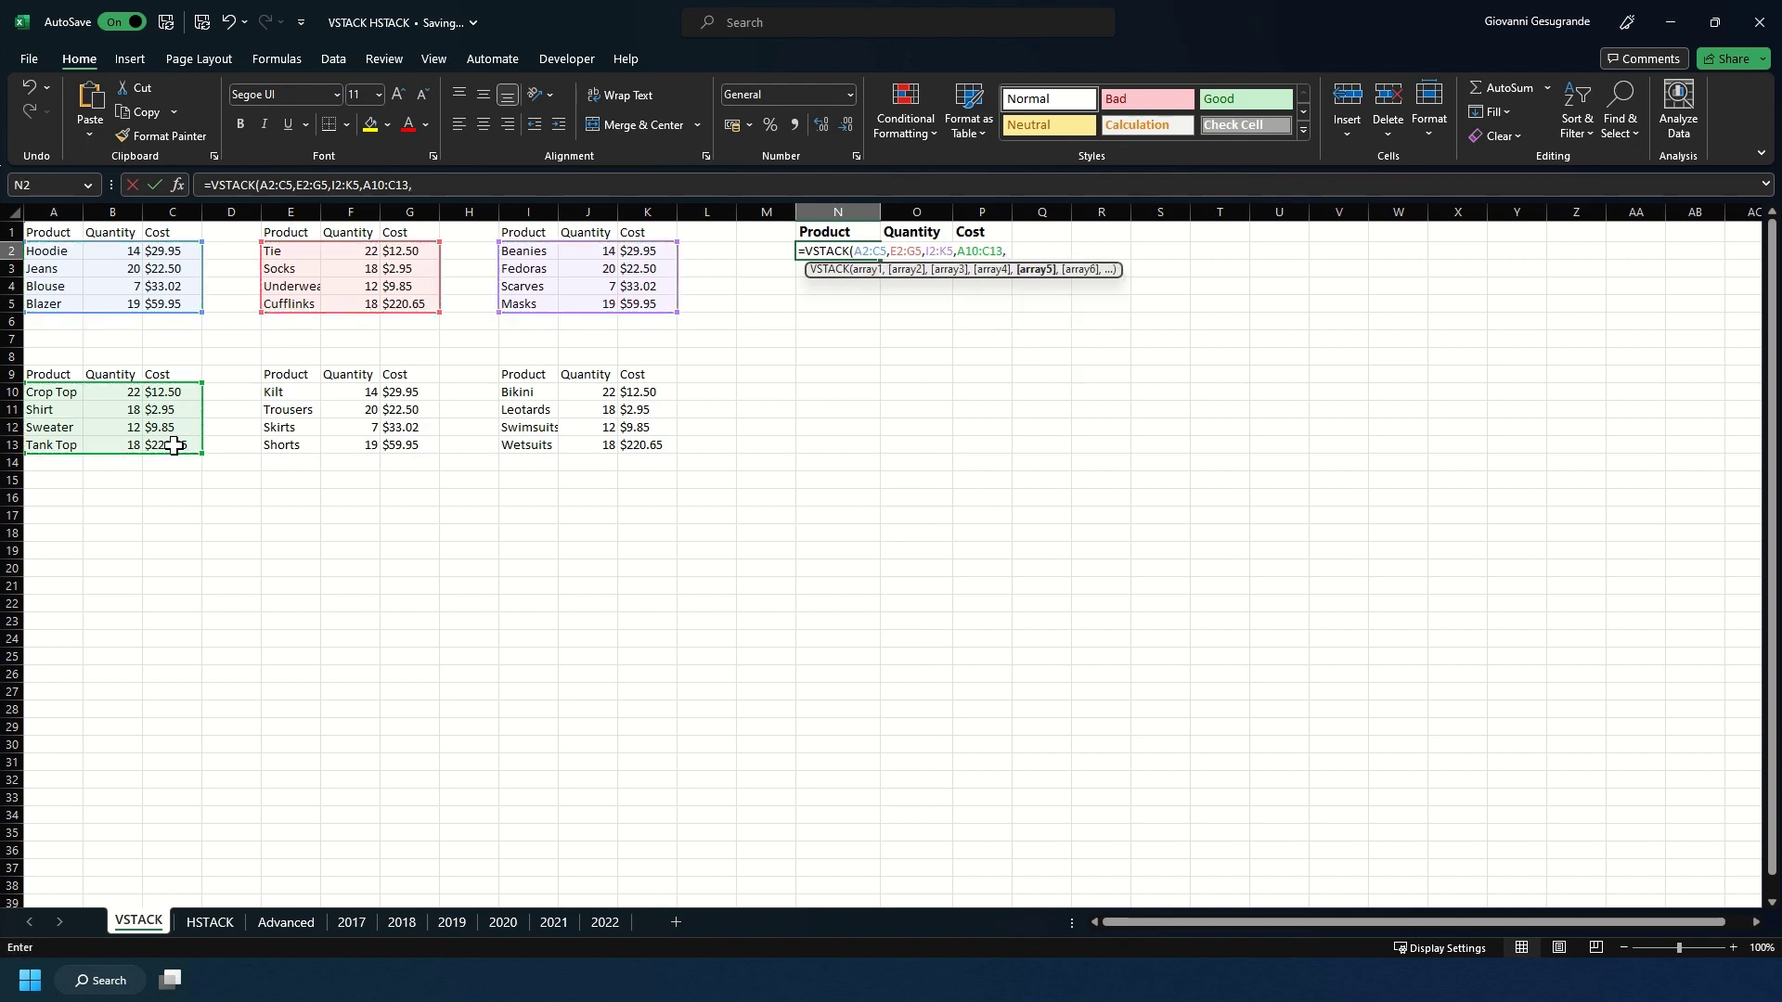
left_click(303, 394)
left_click_drag(314, 403, 411, 444)
type(",")
left_click_drag(501, 392, 641, 455)
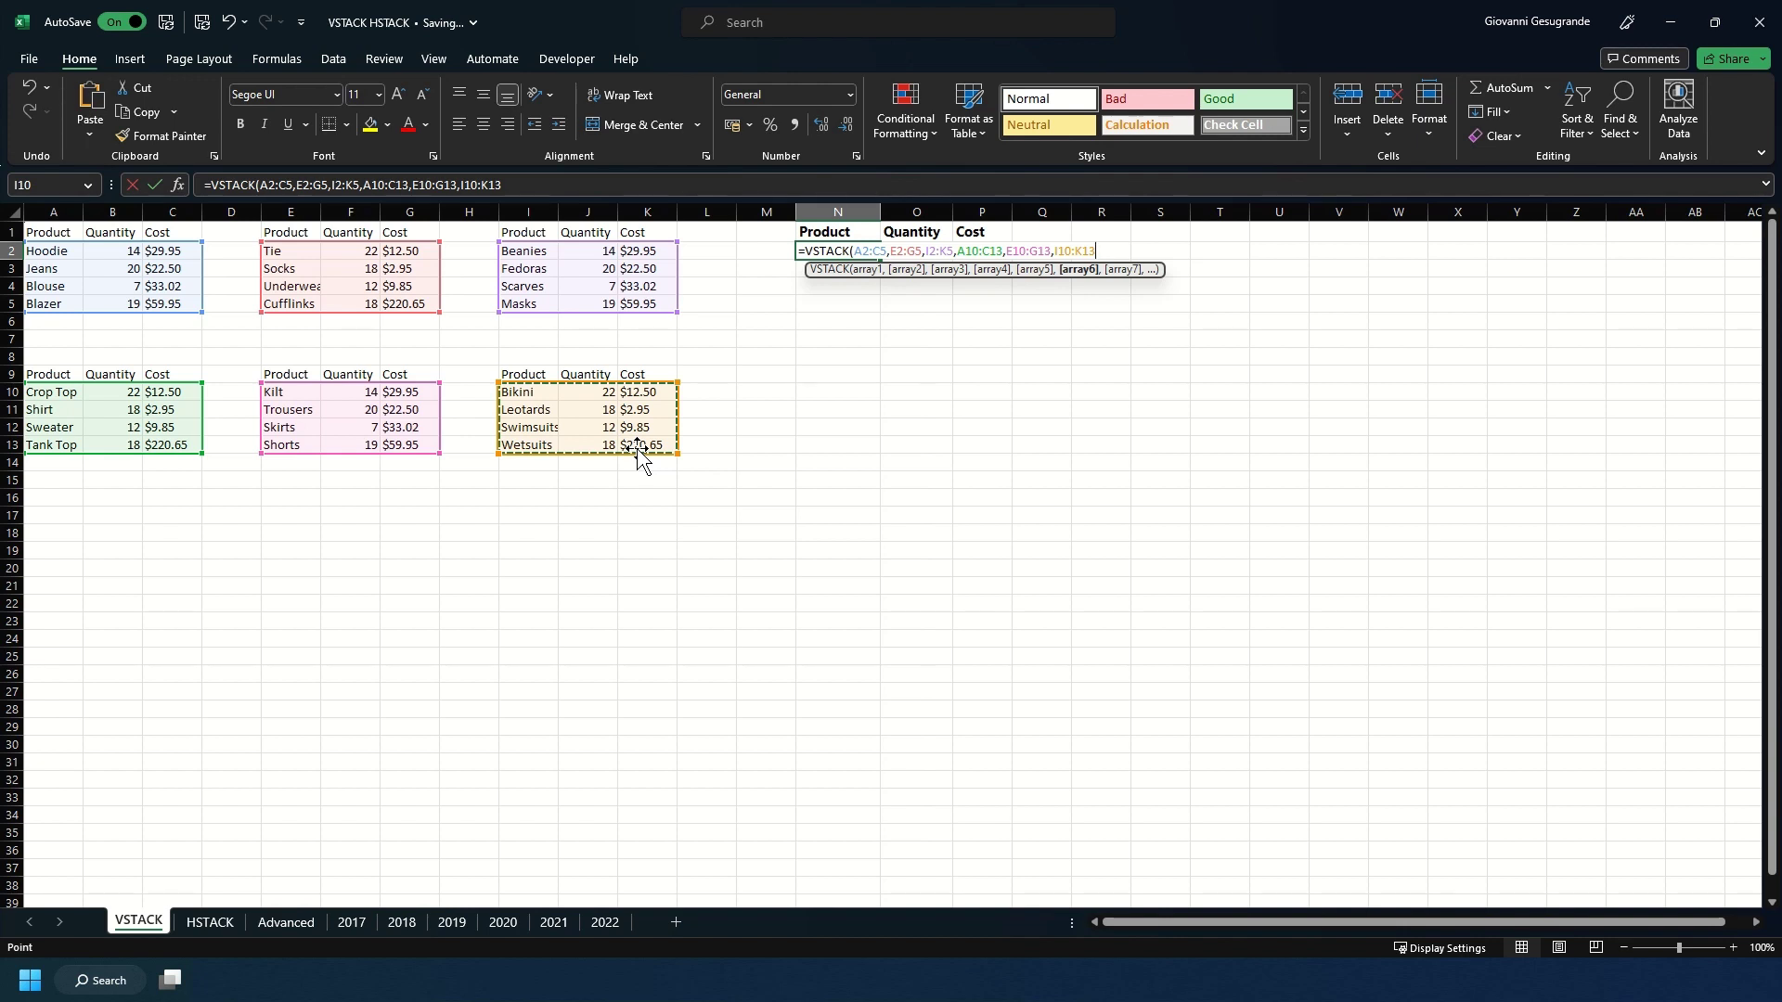
Step: Close and confirm the VSTACK formula, then compare the Leotards row in its source table and the combined list
type(")")
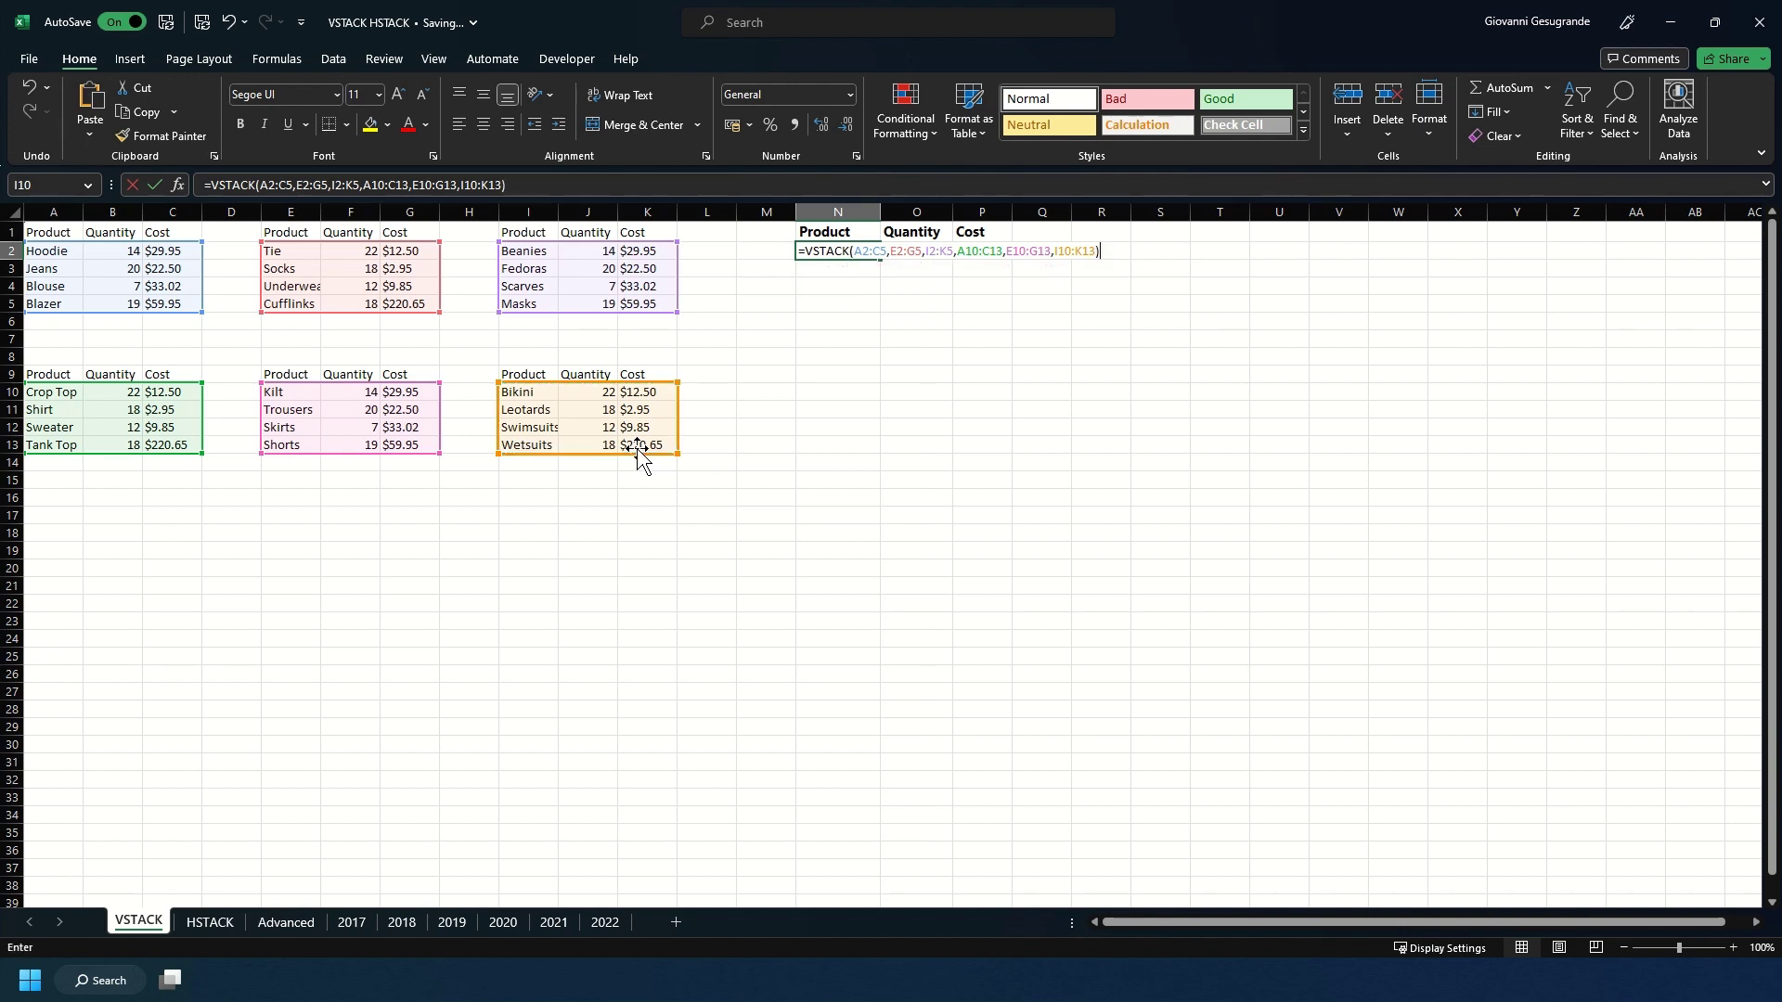
key("Return")
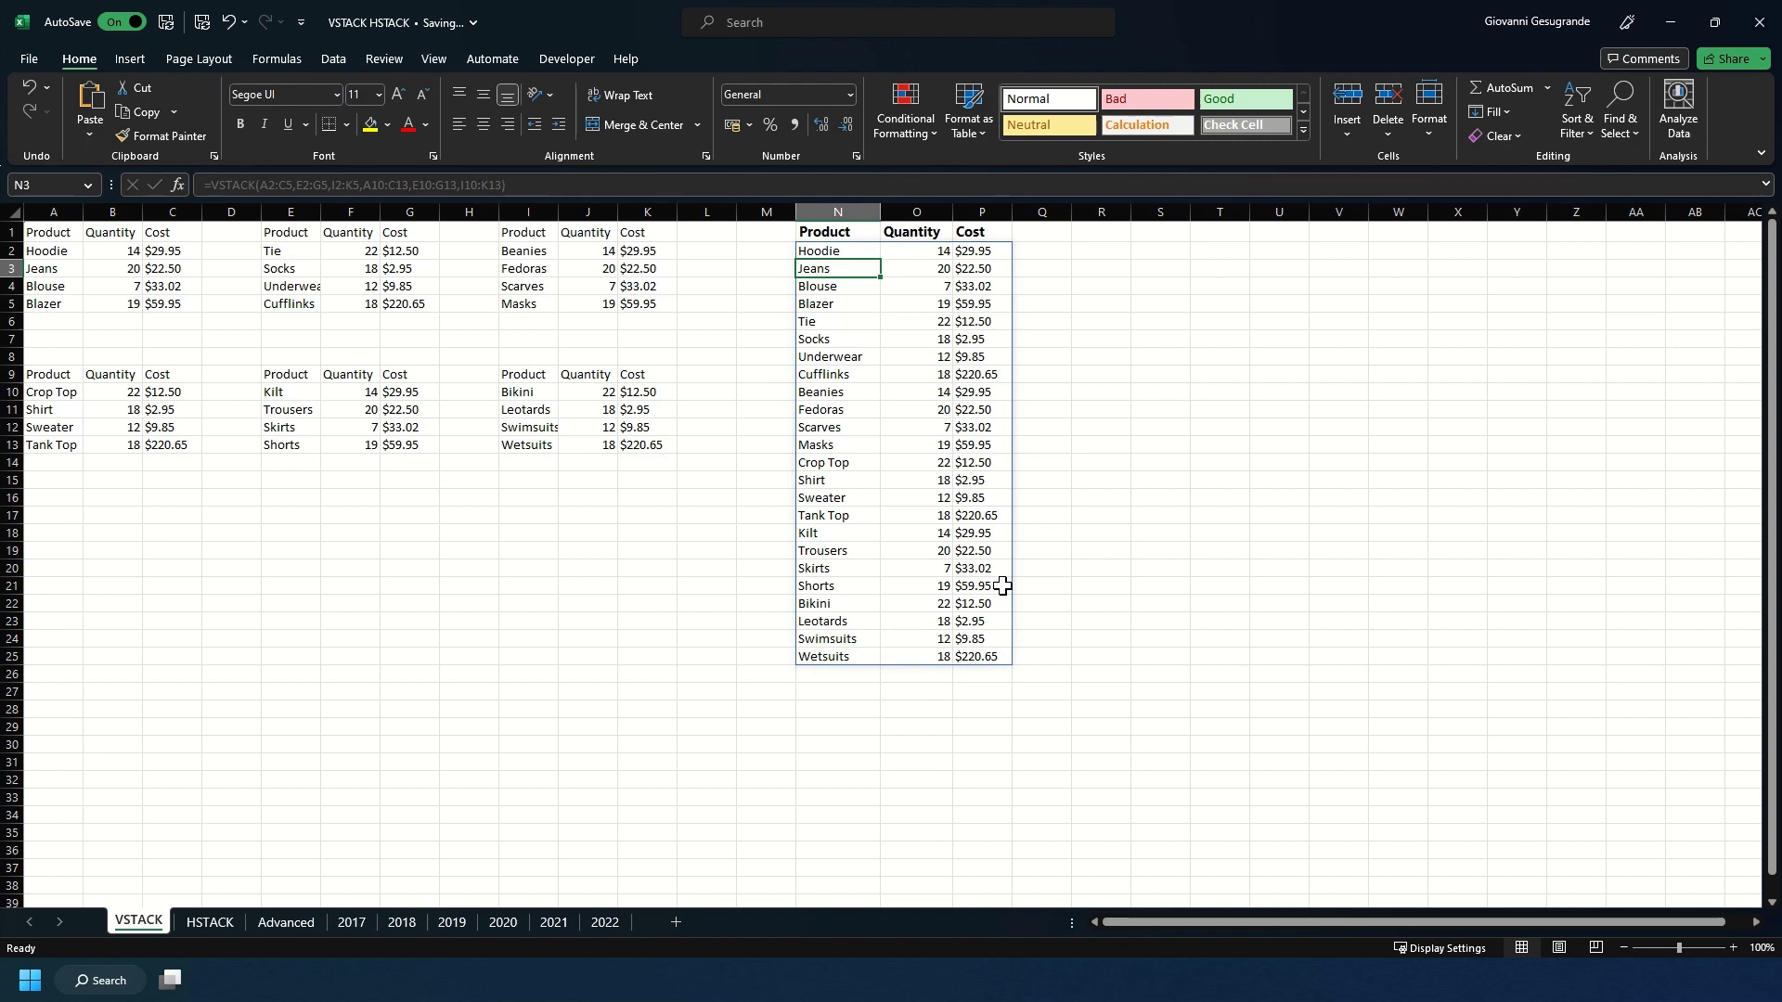
left_click_drag(526, 409, 638, 409)
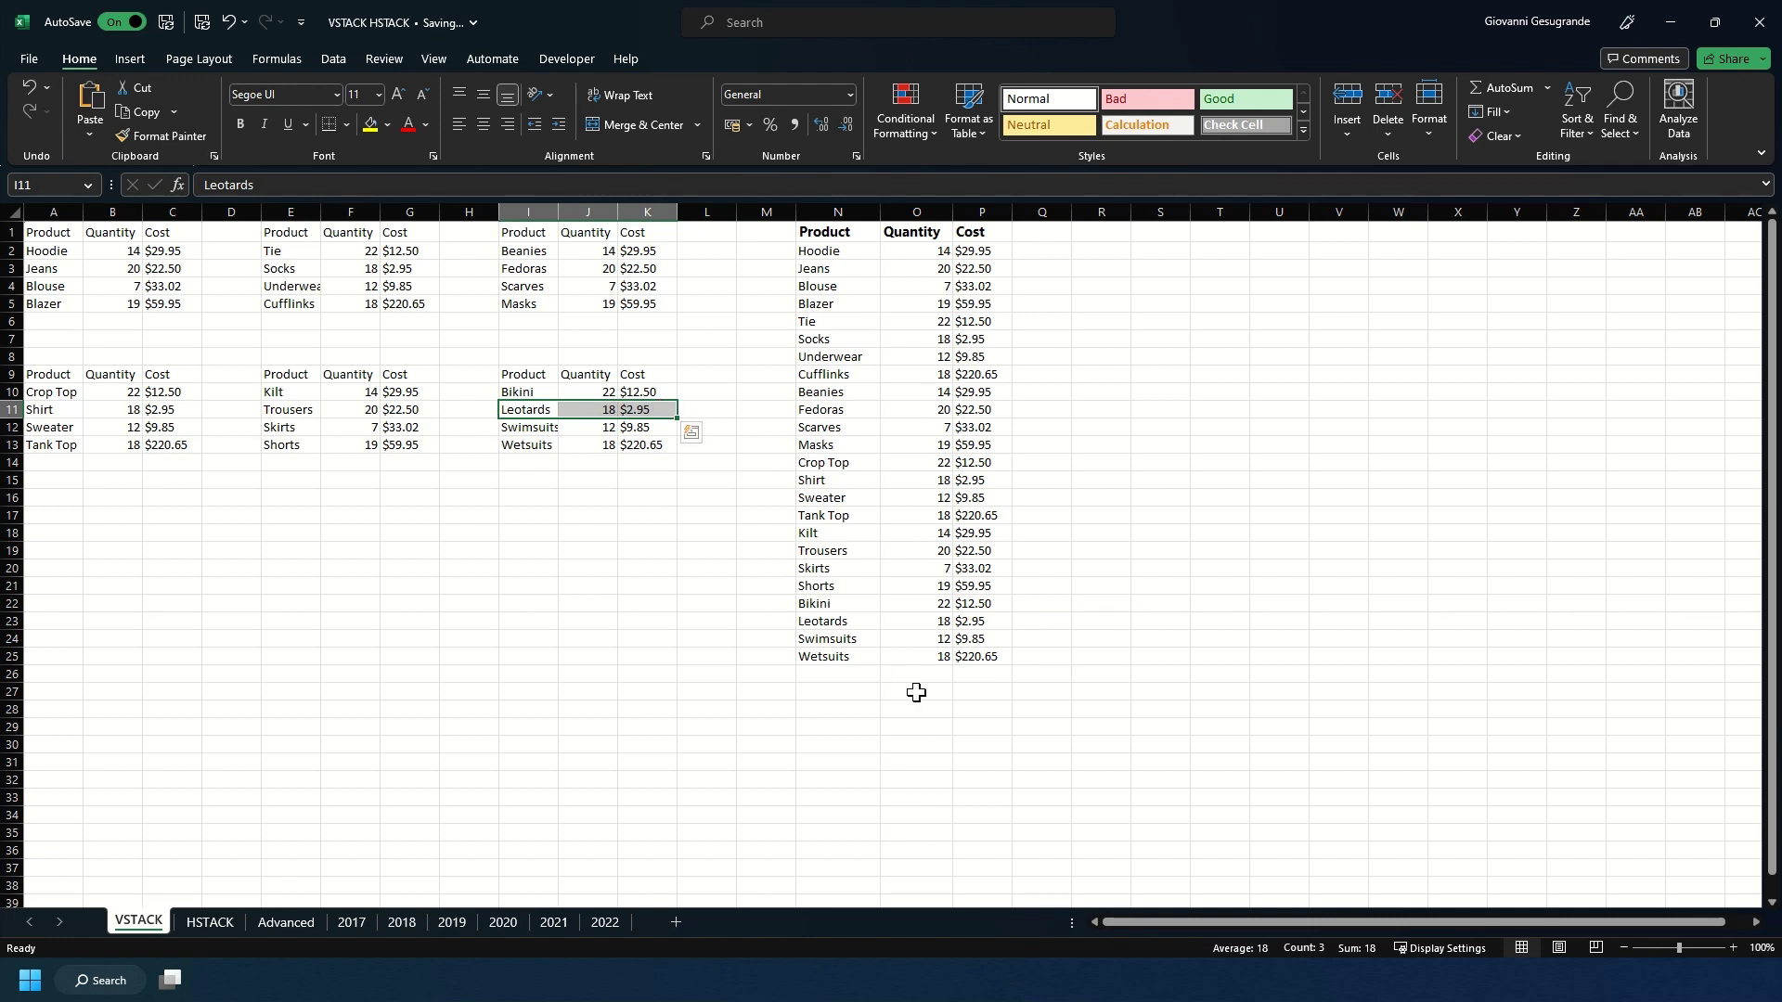
left_click_drag(823, 621, 978, 621)
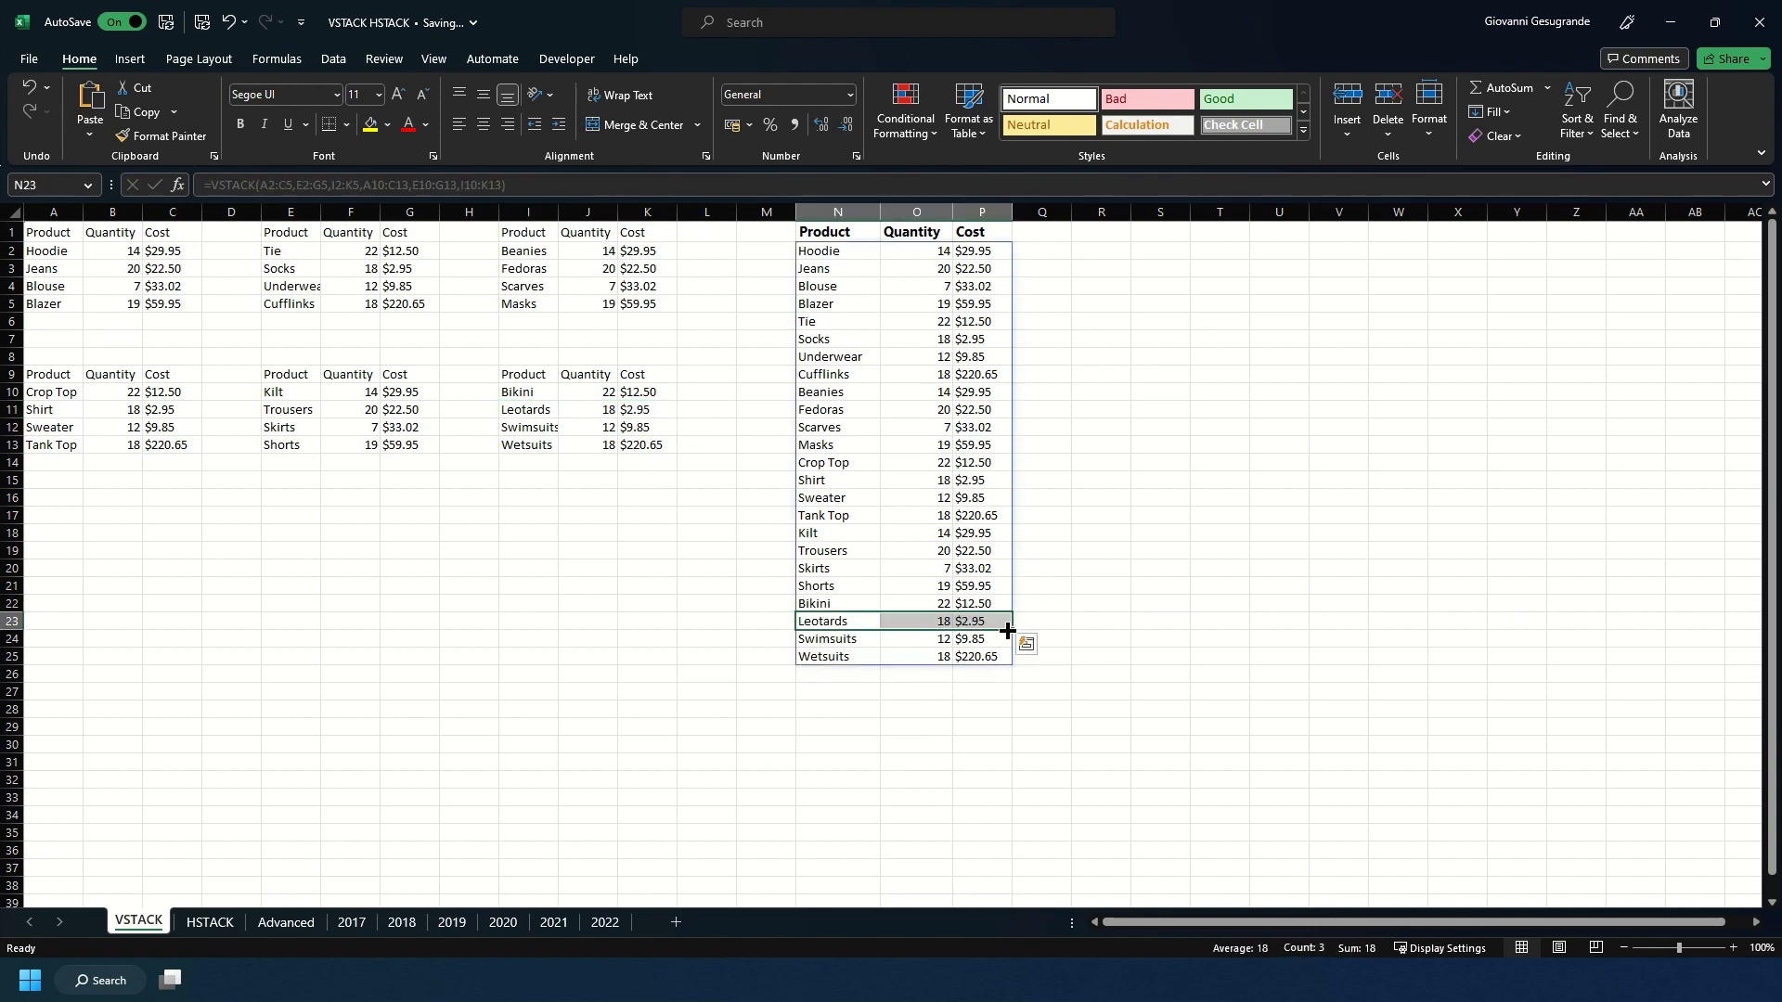
left_click(1124, 620)
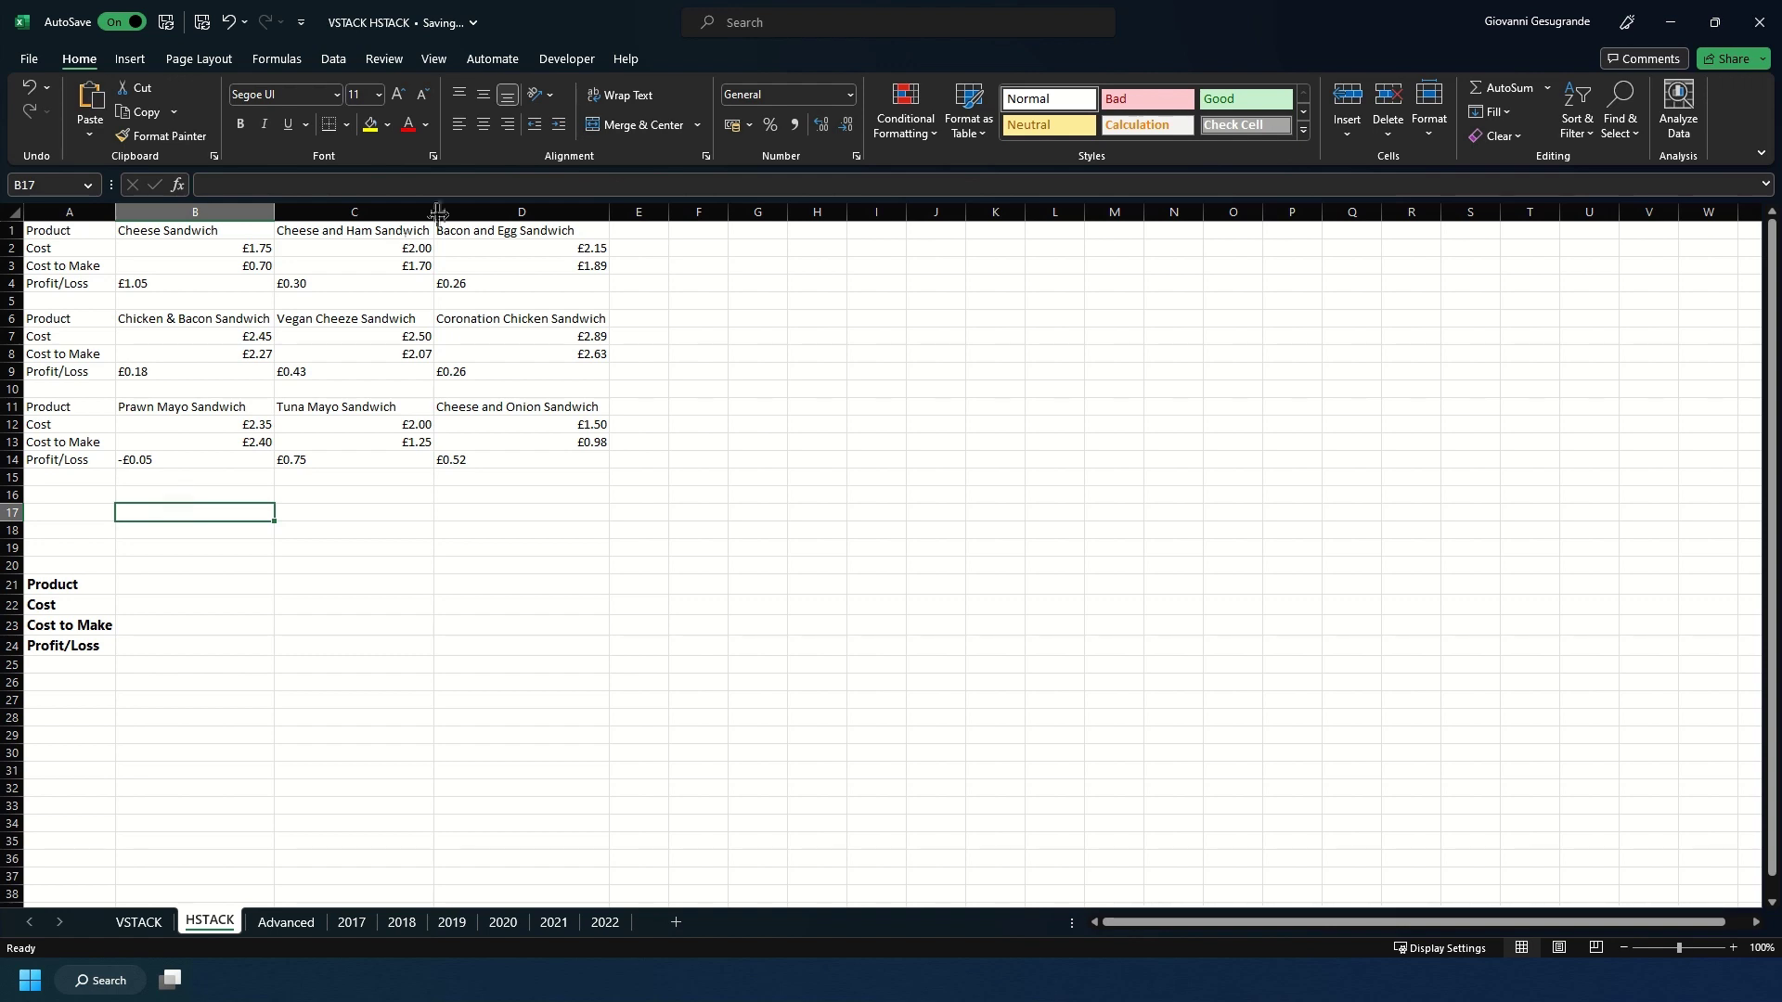
left_click(172, 234)
left_click_drag(172, 234, 576, 278)
left_click(78, 235)
left_click_drag(78, 235, 83, 284)
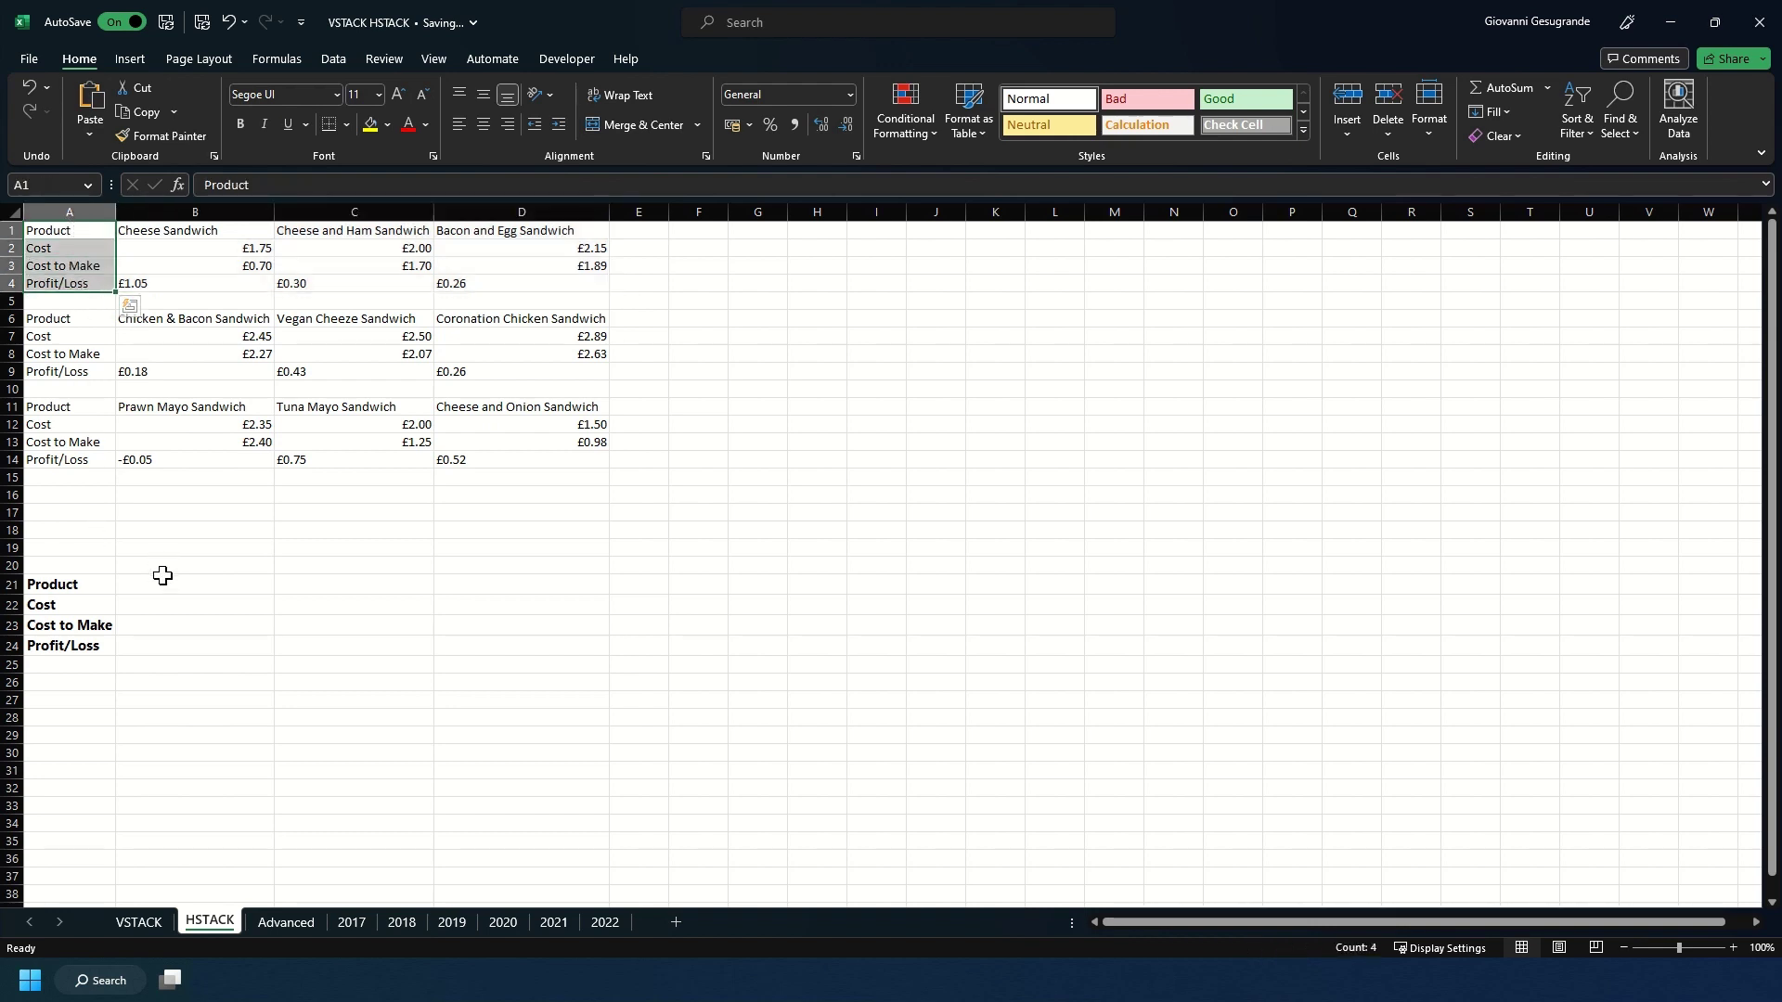
left_click_drag(73, 586, 74, 647)
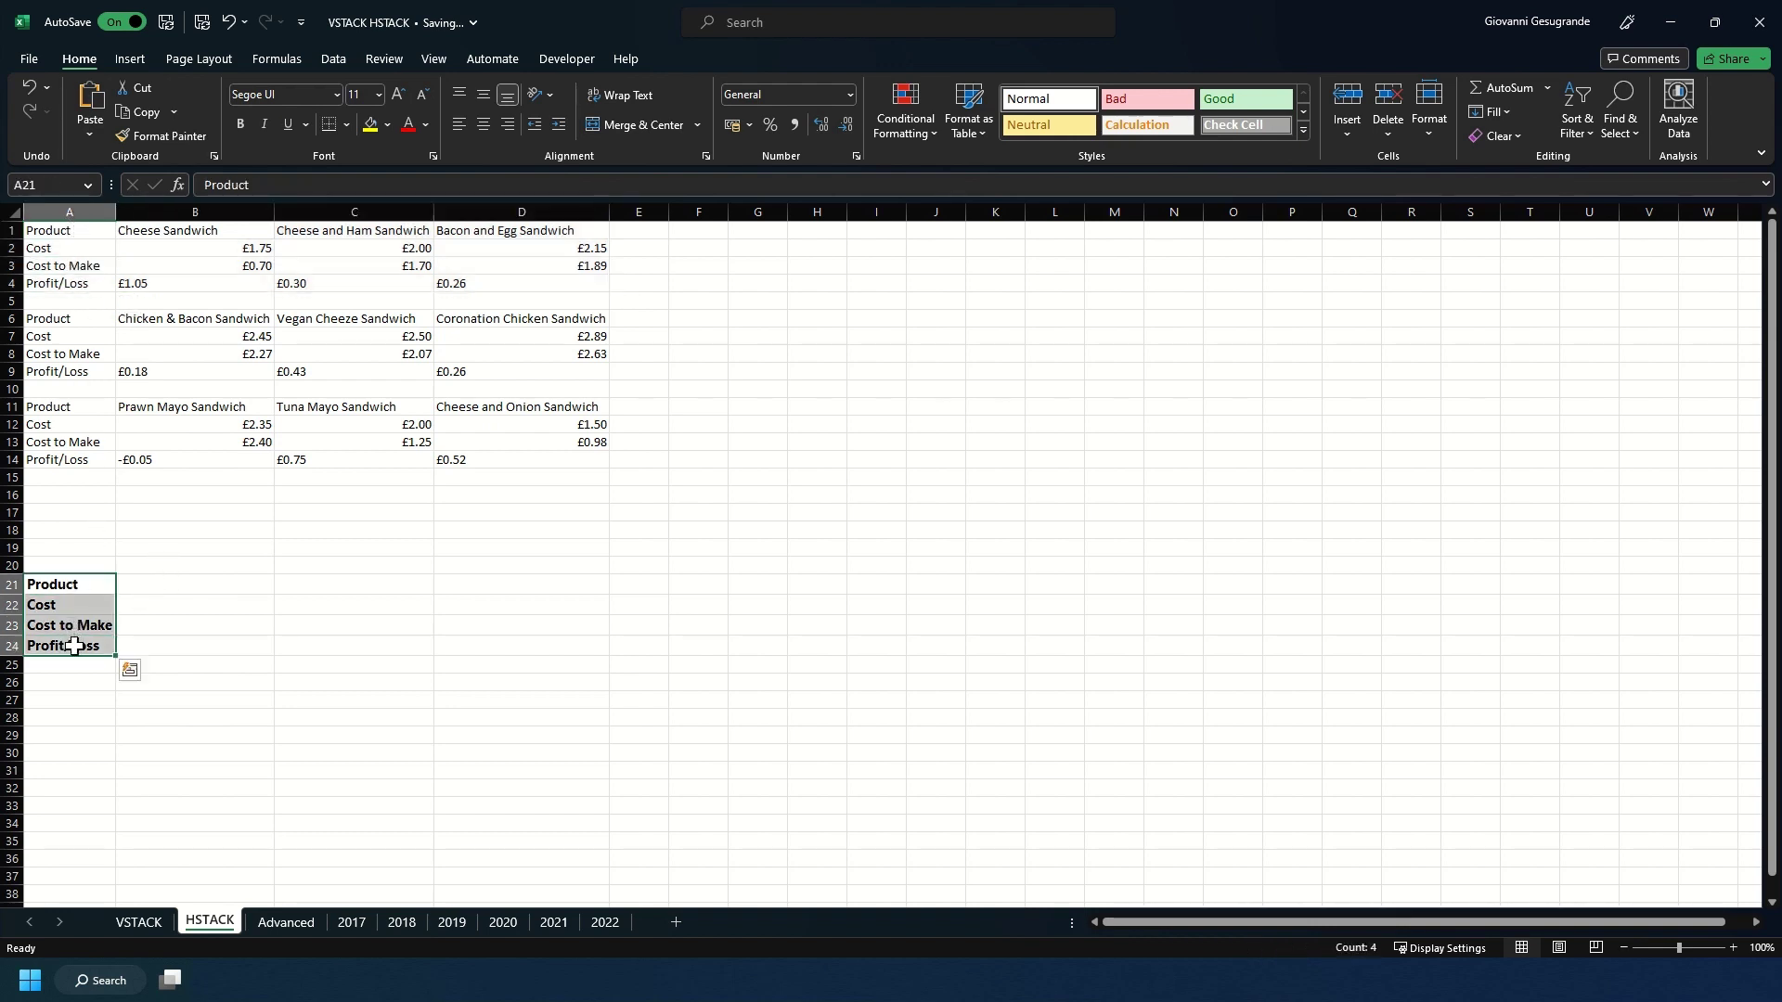
Step: Enter =HSTACK(B1:D4,B6:D9,B11:D14) in B21 to spread the three sandwich tables across B21:J24
left_click(139, 587)
type("=HS")
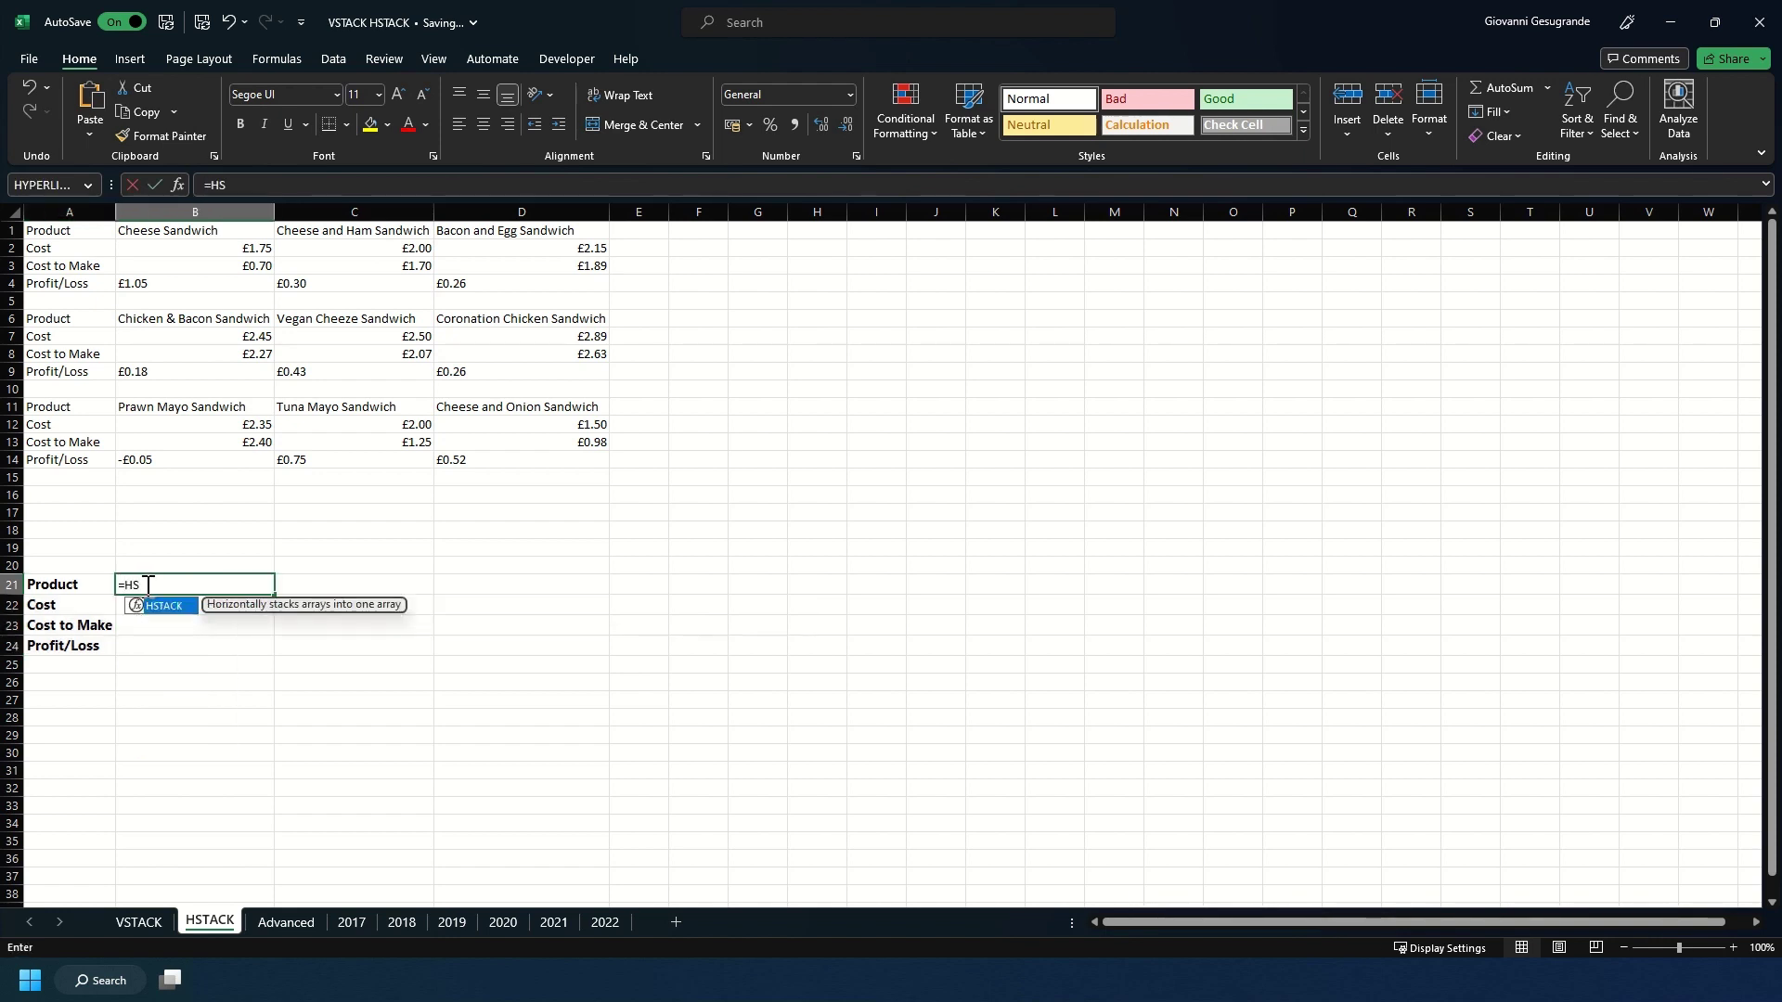
type("TACK(")
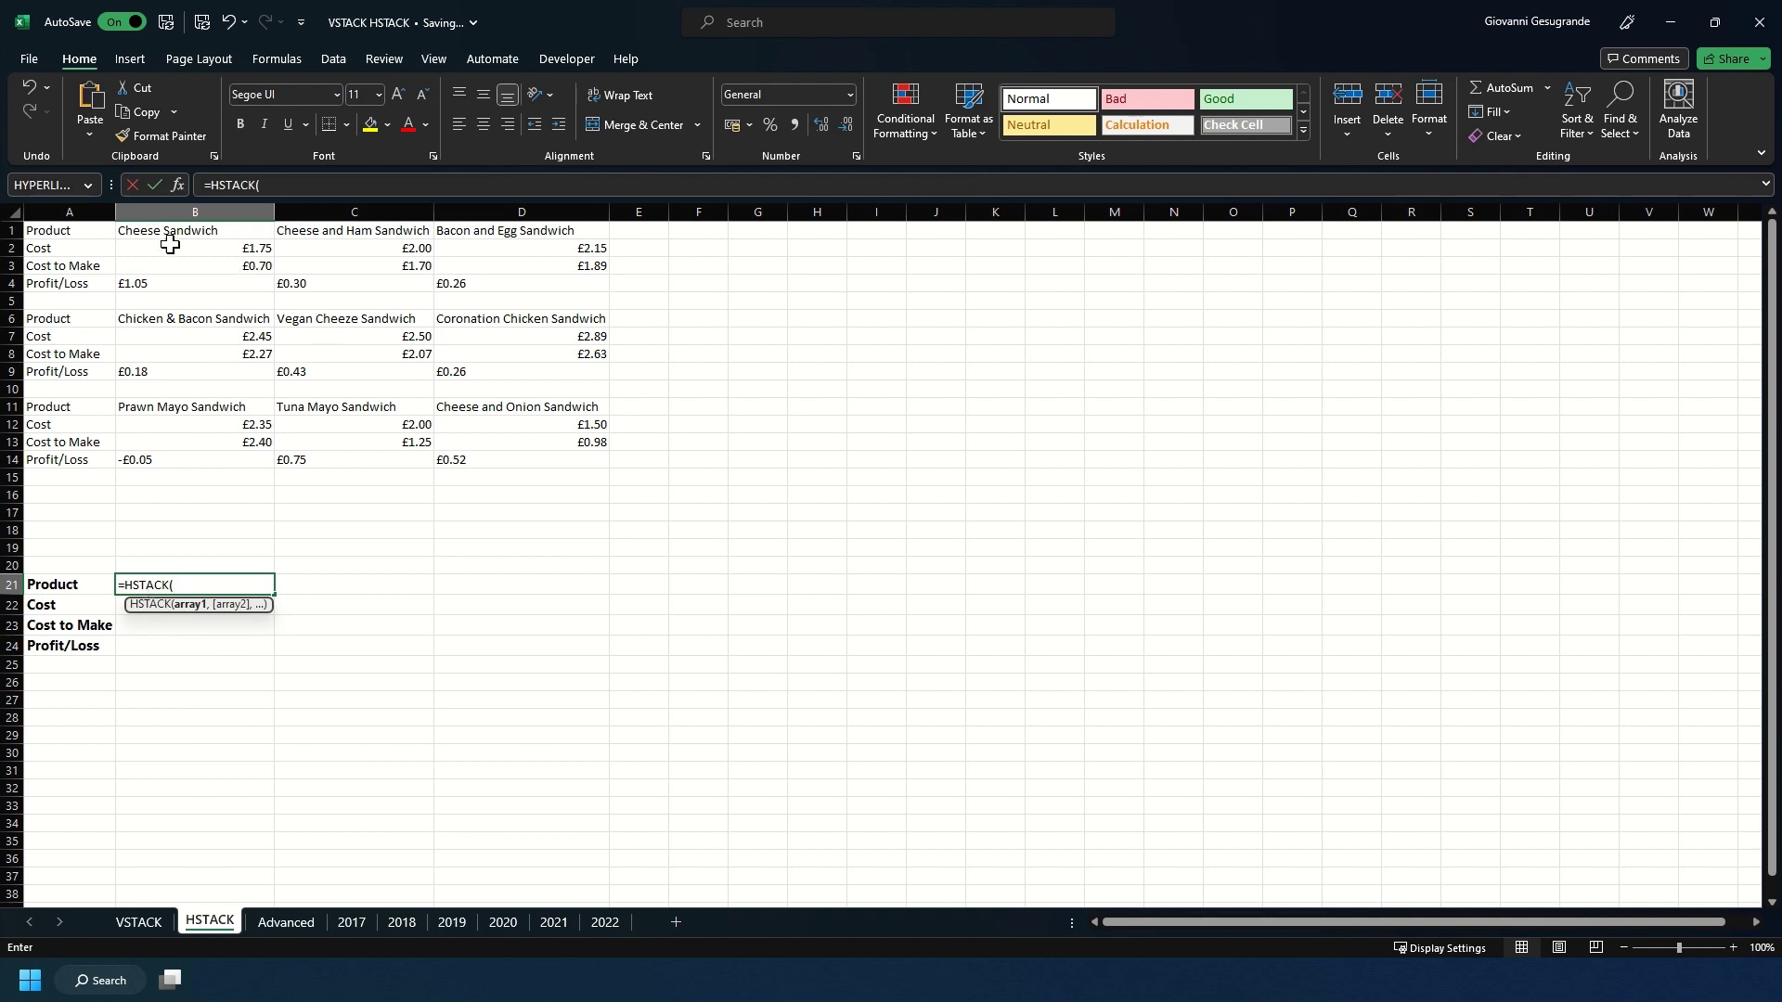
left_click_drag(169, 232, 536, 286)
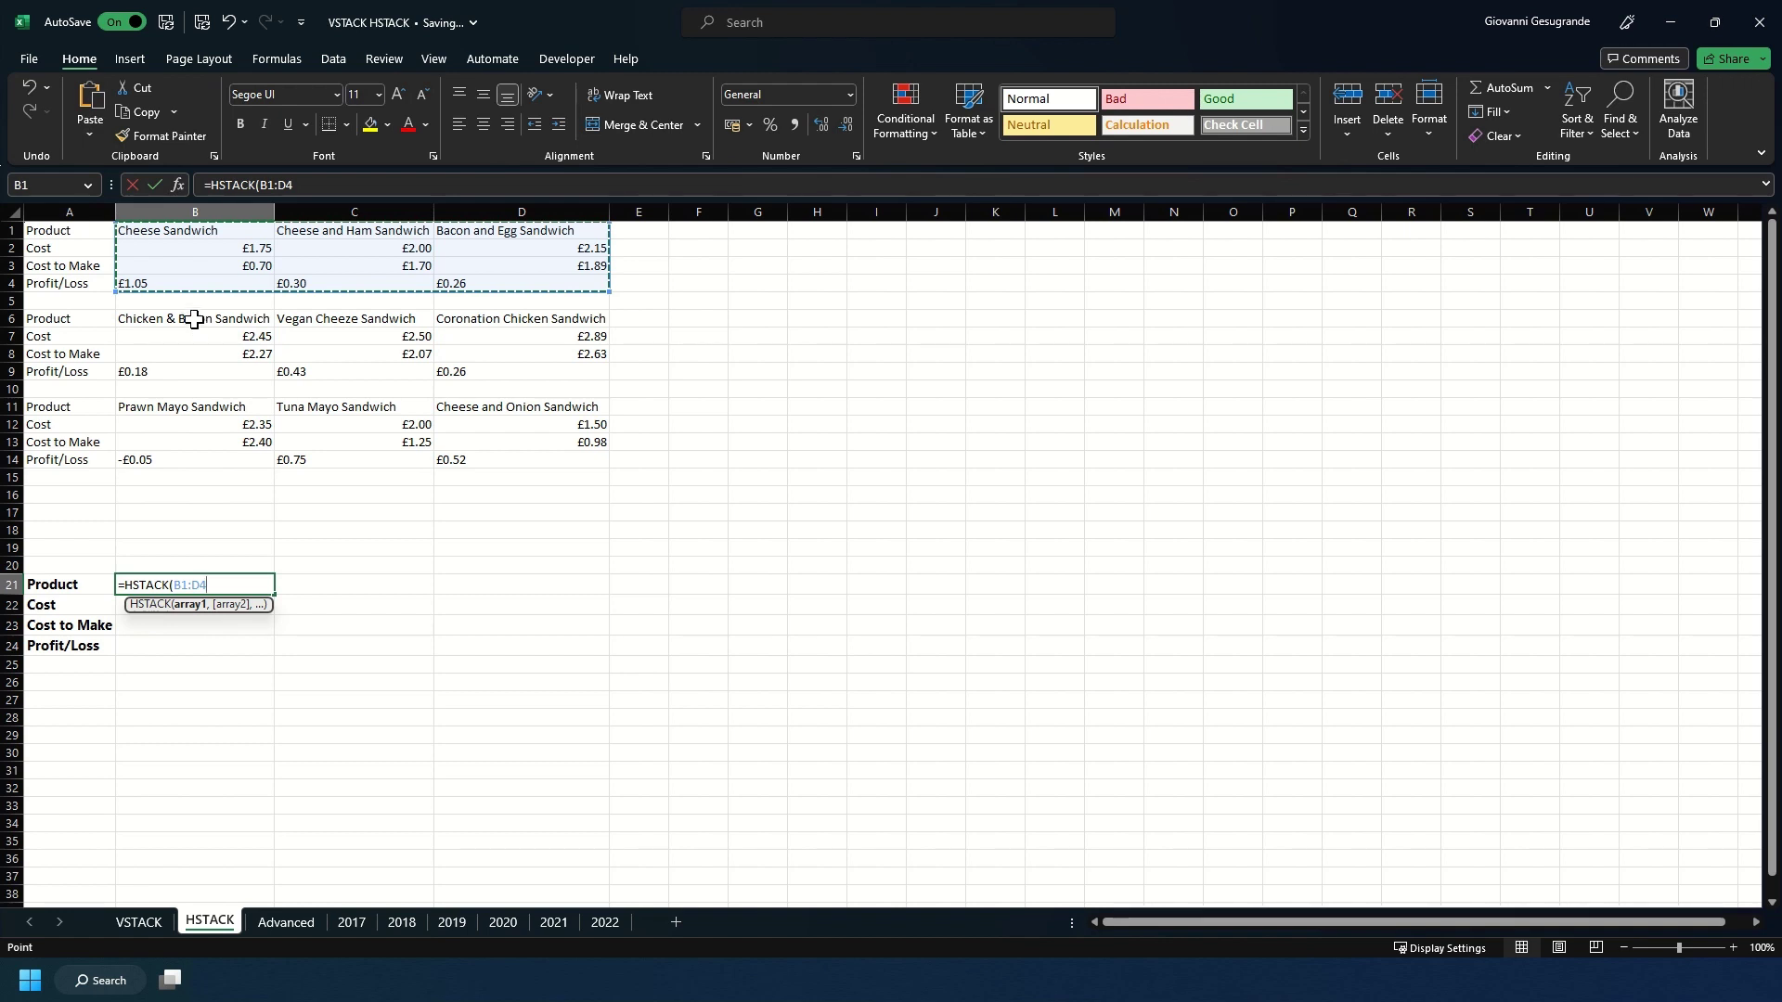
type(",")
left_click_drag(194, 320, 505, 370)
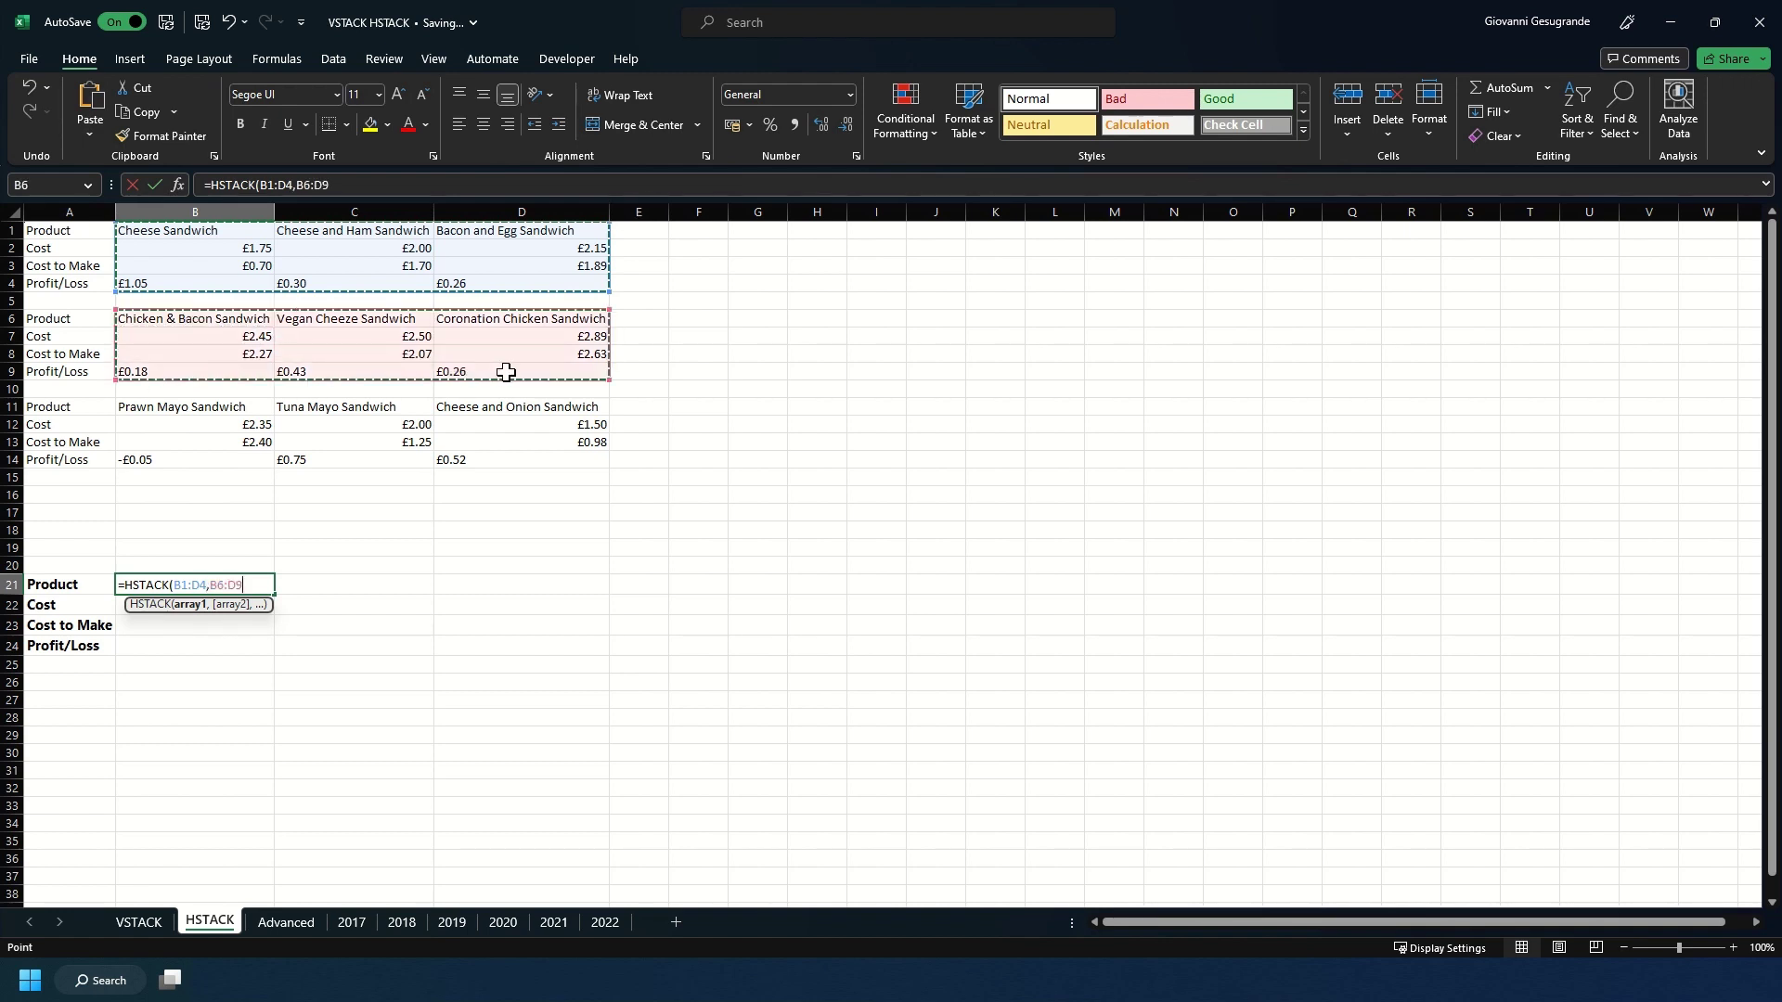
type(",")
left_click_drag(191, 406, 562, 458)
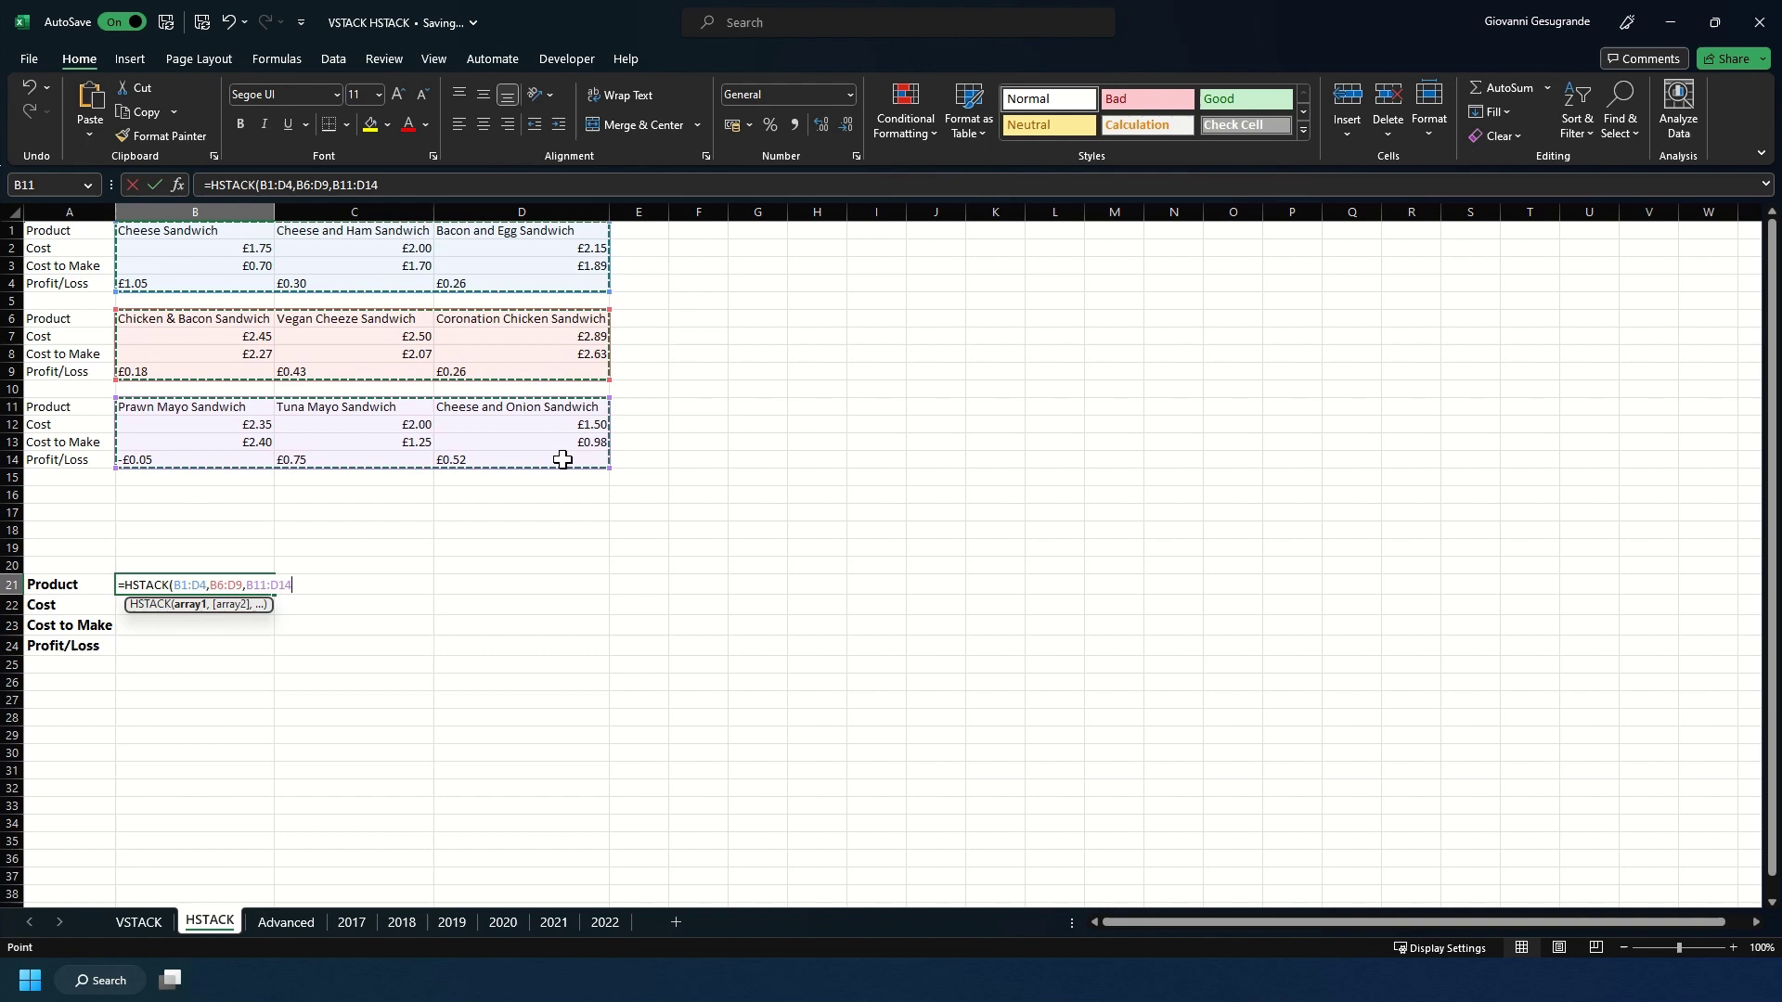
type(")")
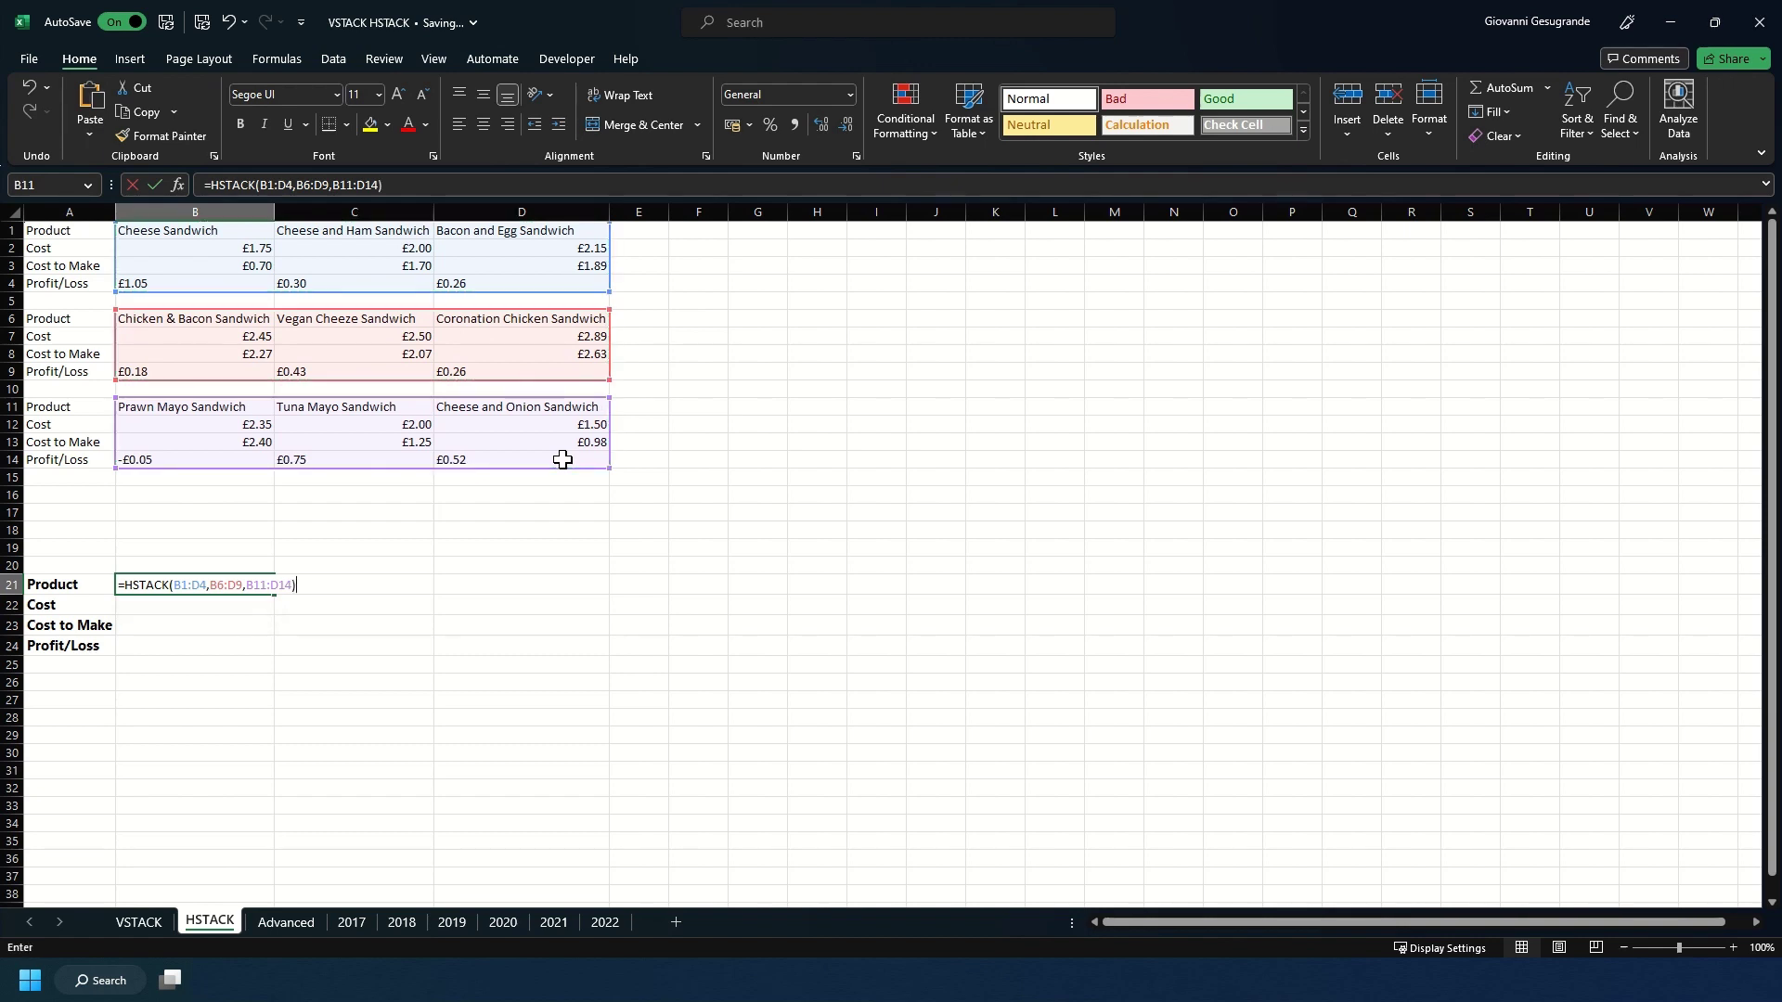
key("Return")
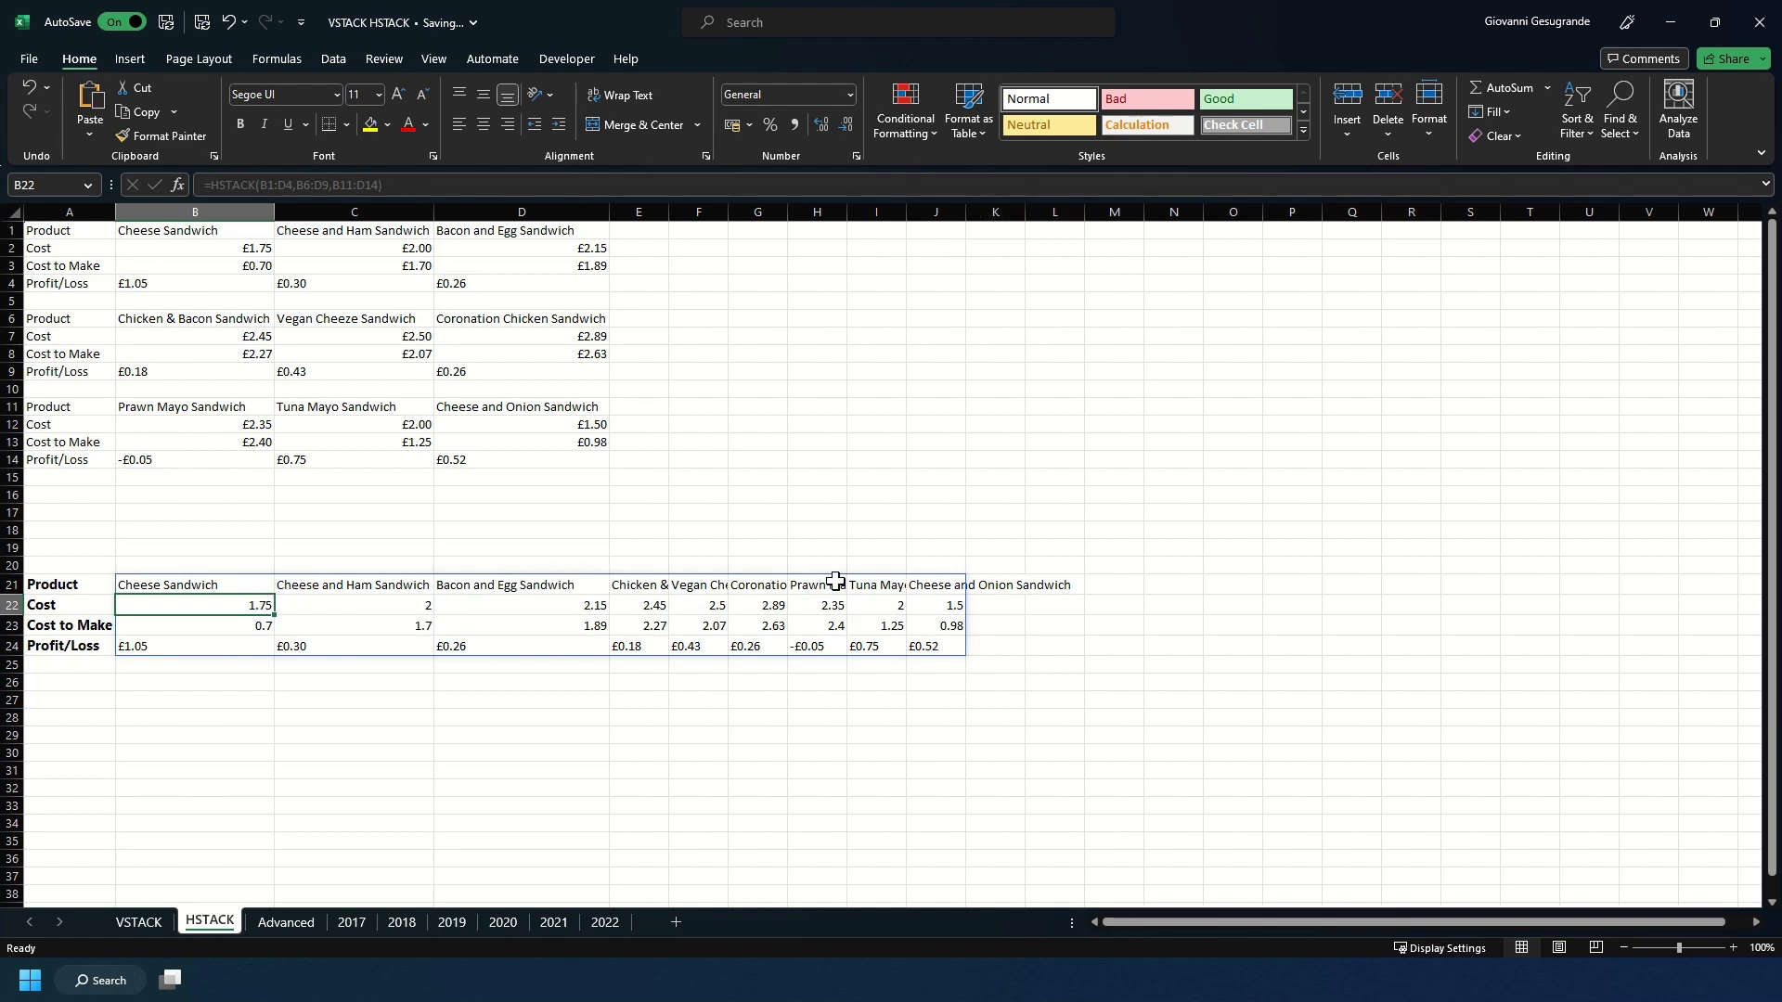
Step: Format the stacked Cost and Cost to Make rows B22:J23 as £ English (United Kingdom) accounting
left_click(243, 339)
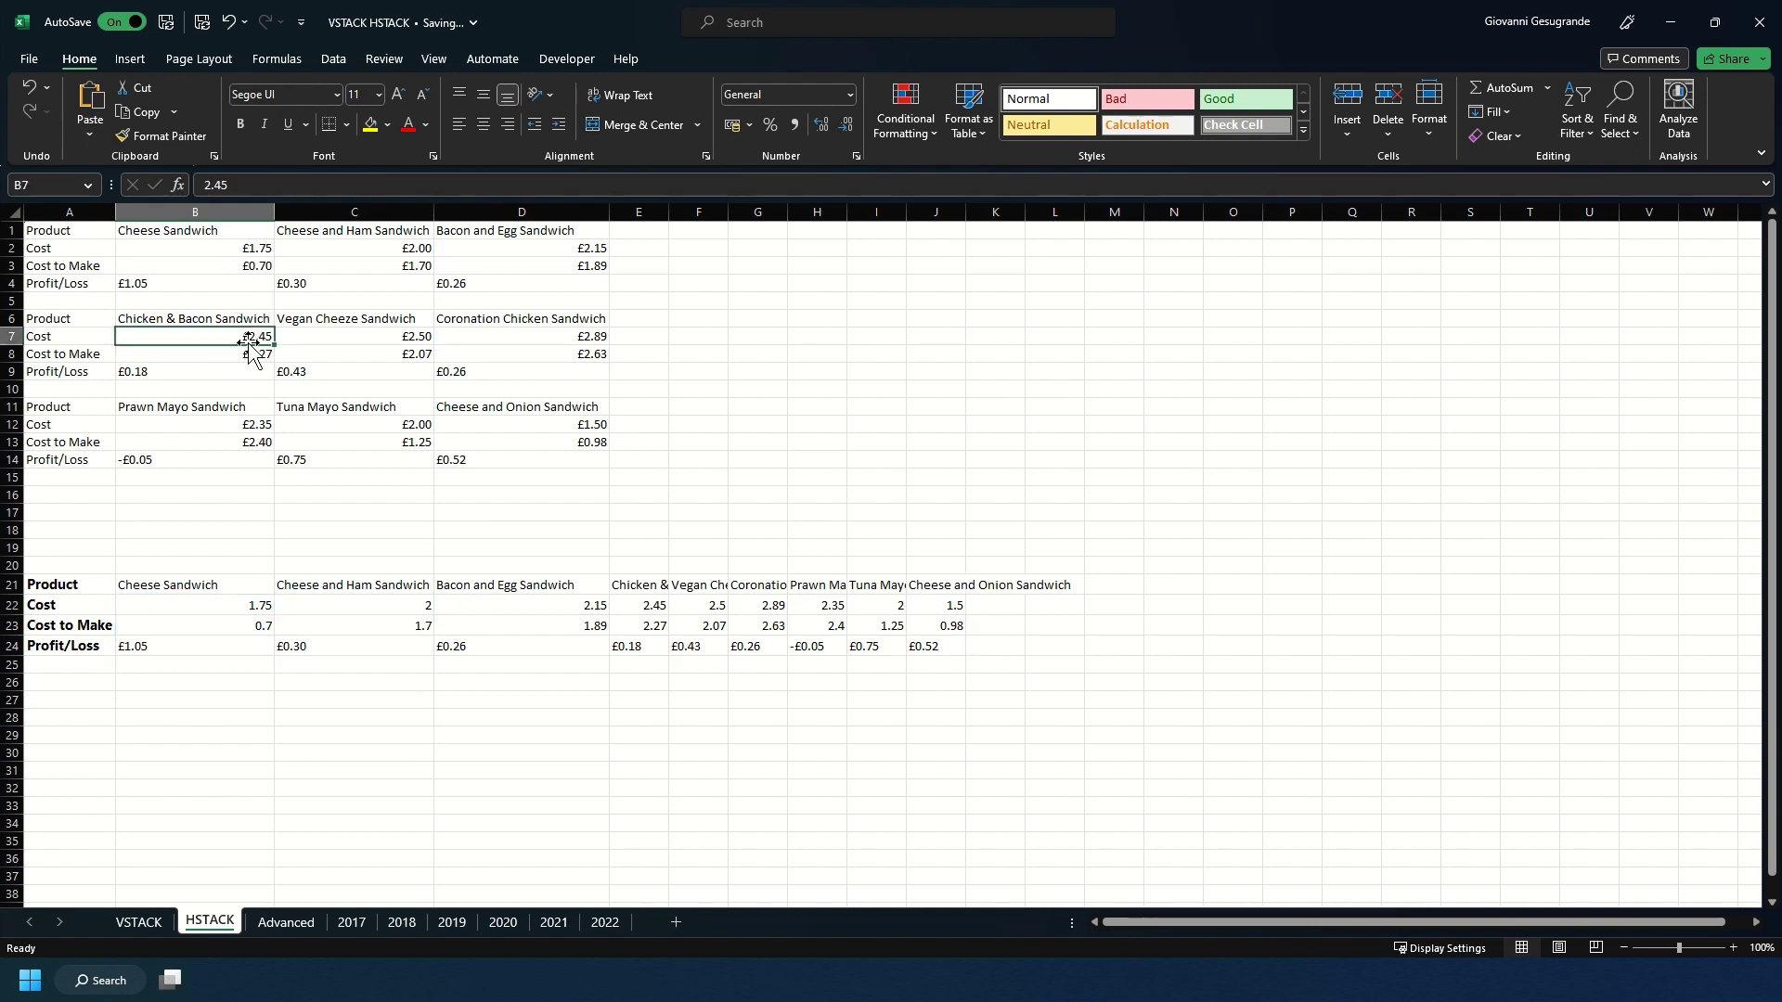
left_click(251, 355)
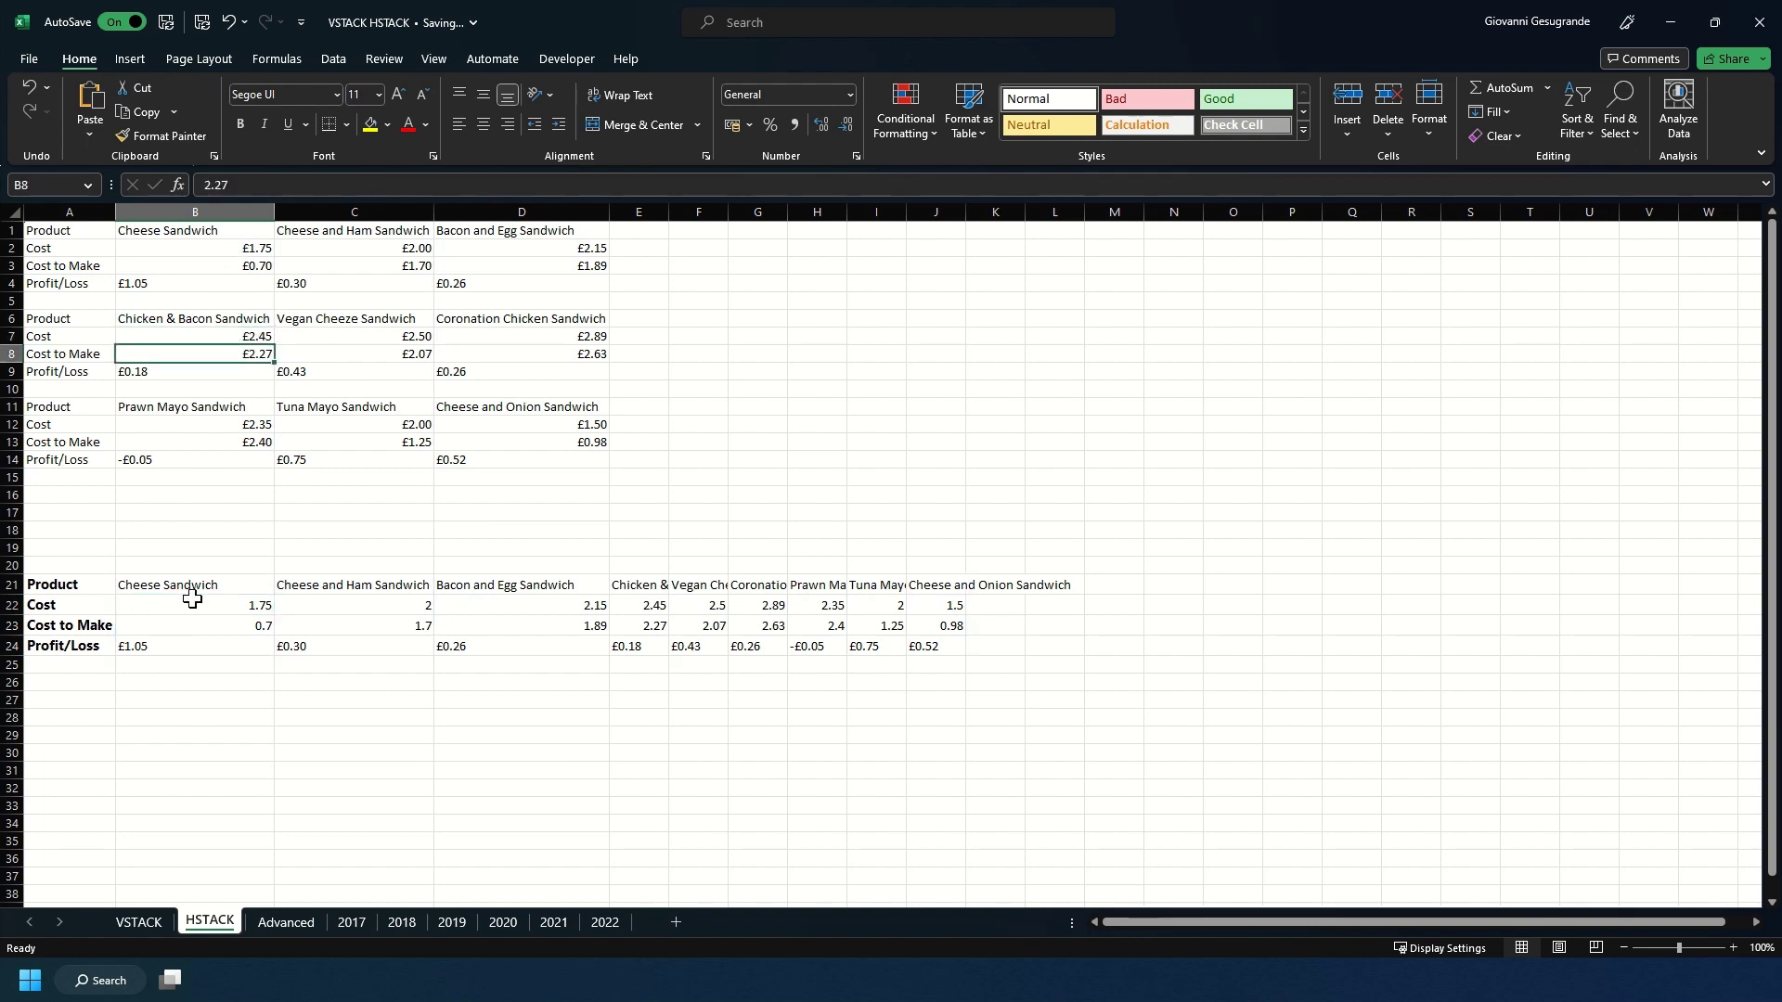
left_click_drag(192, 600, 956, 628)
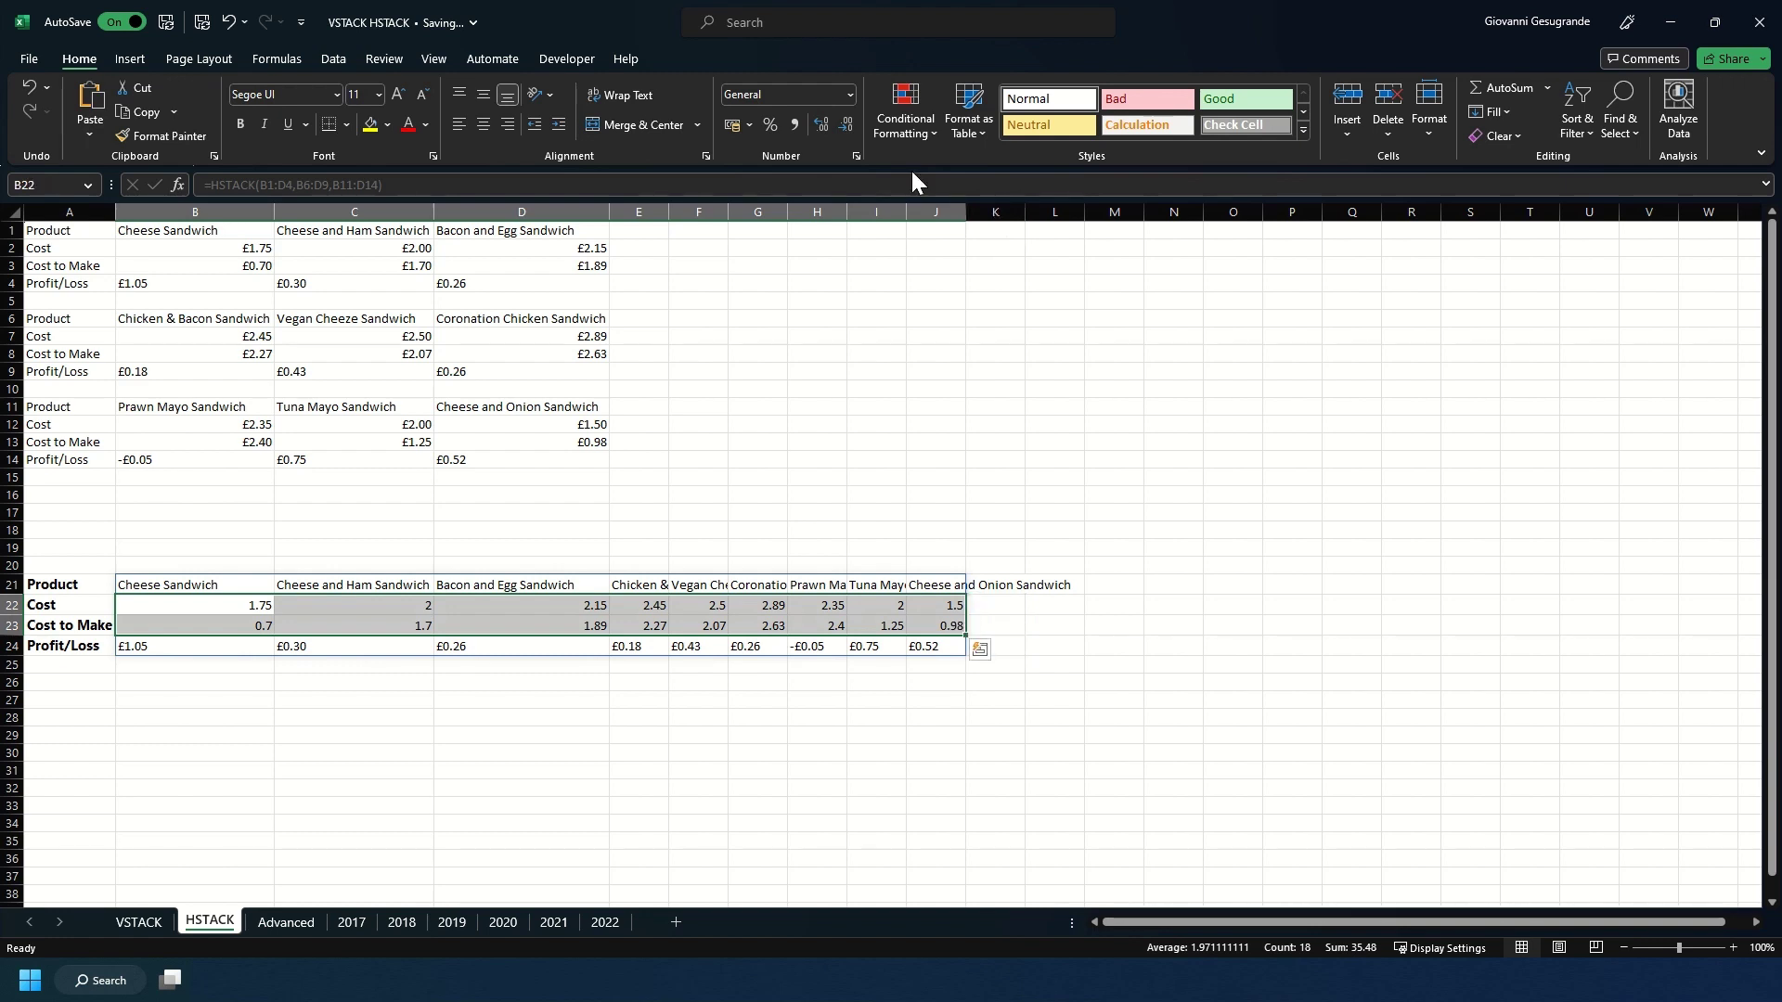
left_click(749, 124)
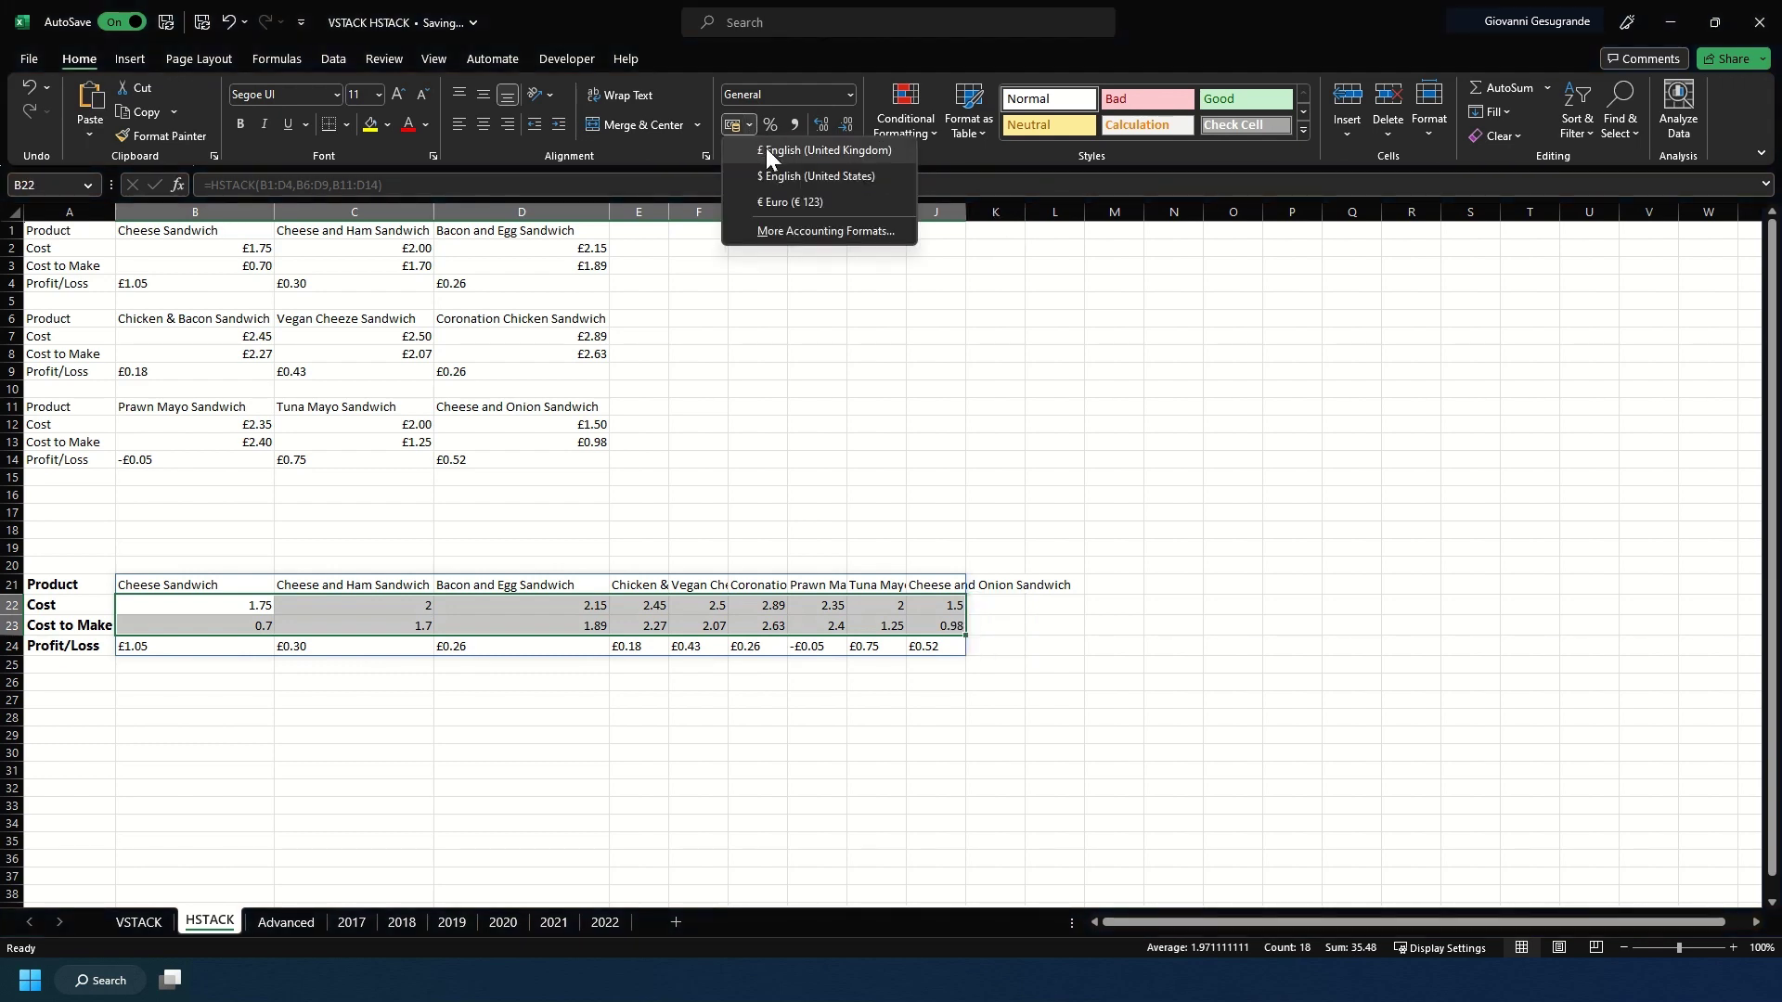
left_click(766, 148)
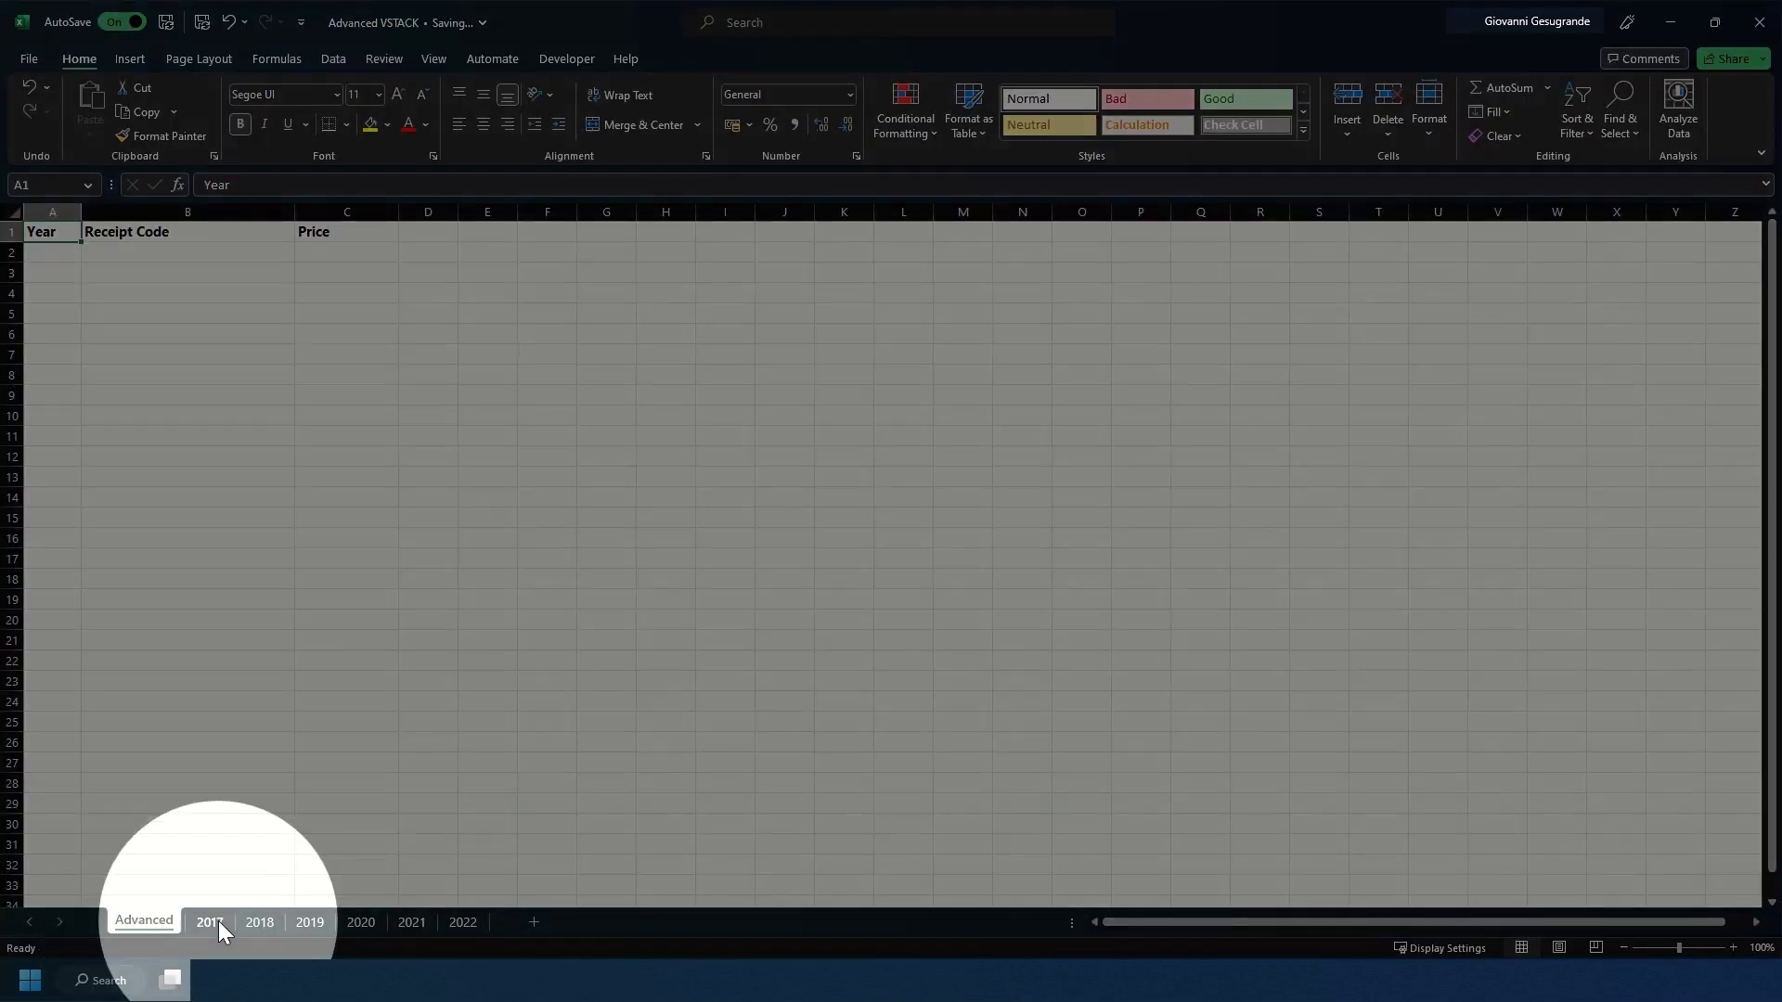
left_click(219, 922)
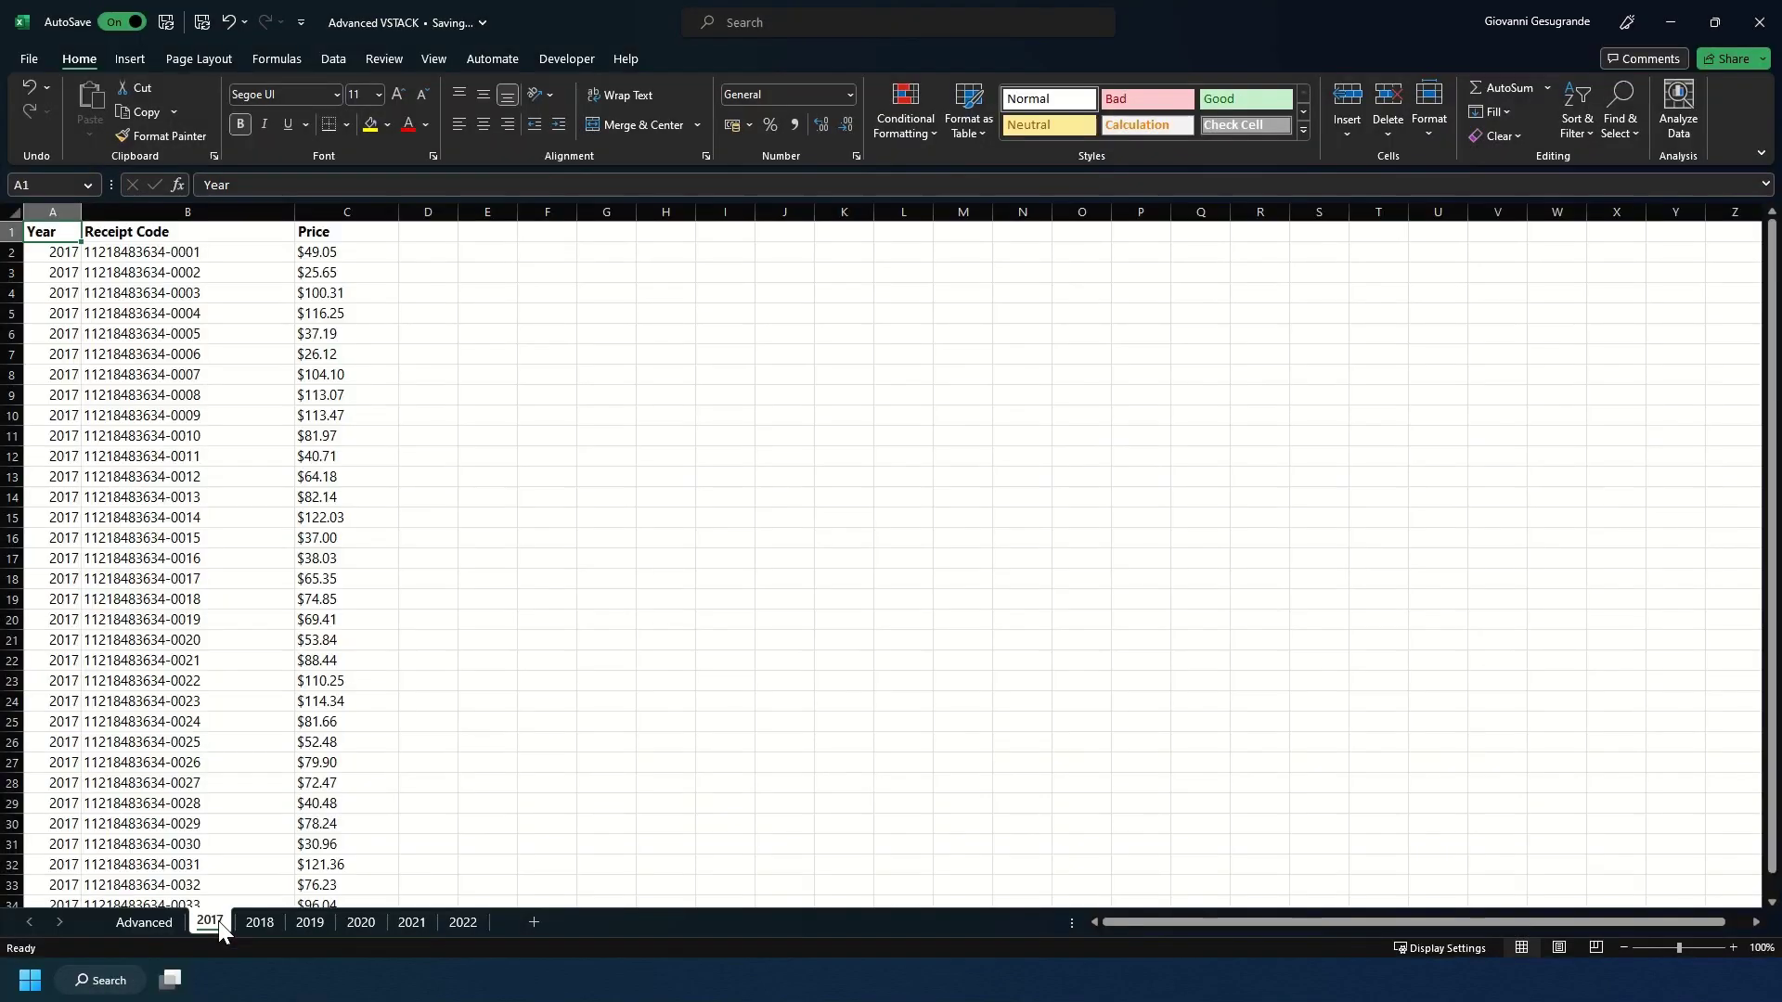
left_click(309, 922)
left_click(364, 921)
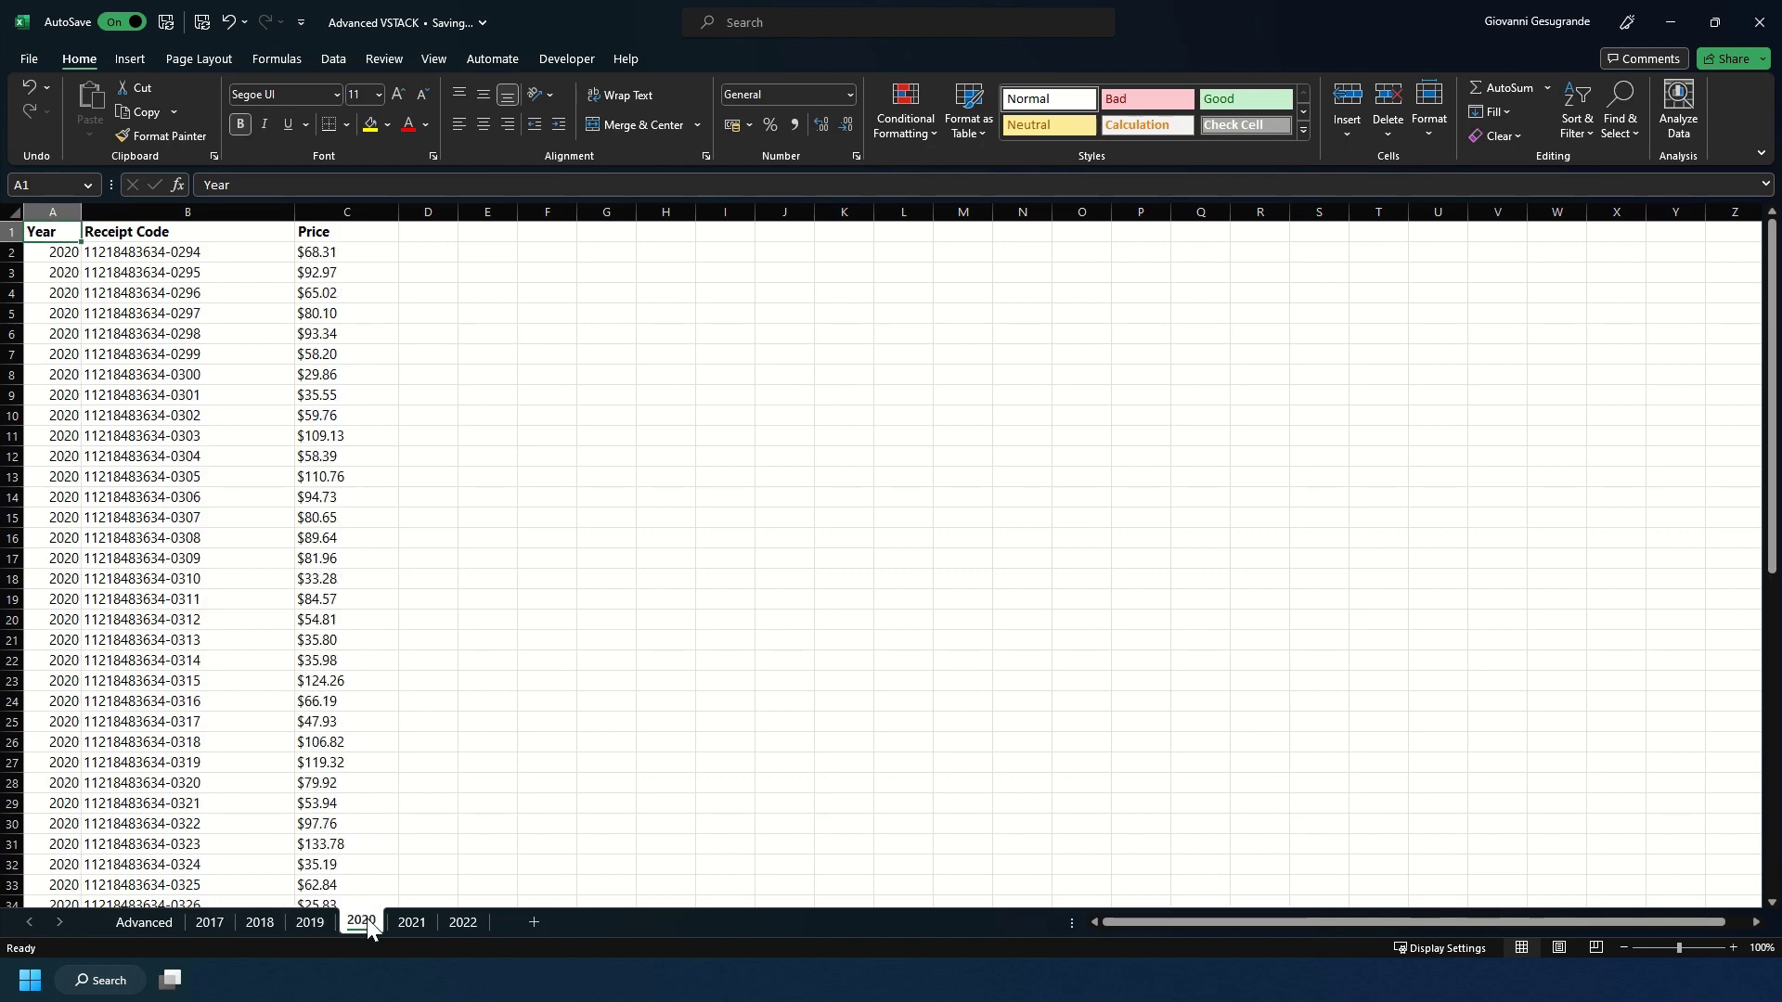
left_click(426, 924)
left_click(464, 921)
scroll(39, 296, "down", 20)
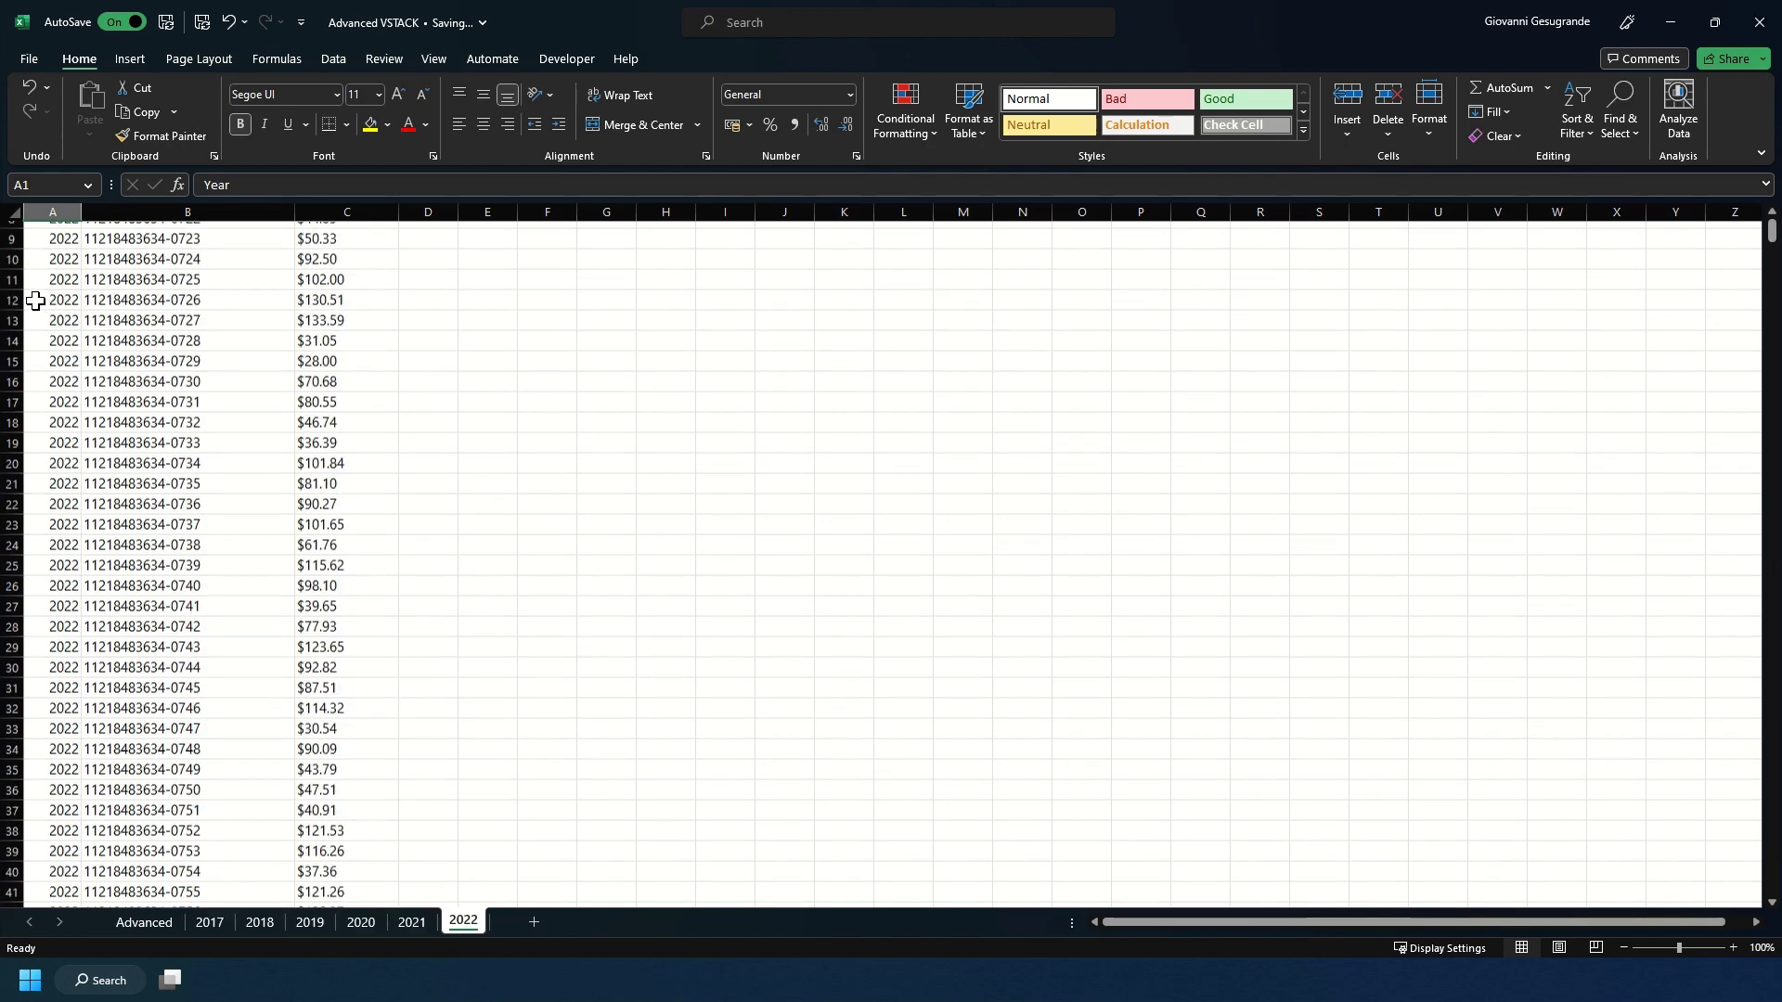
scroll(194, 476, "down", 20)
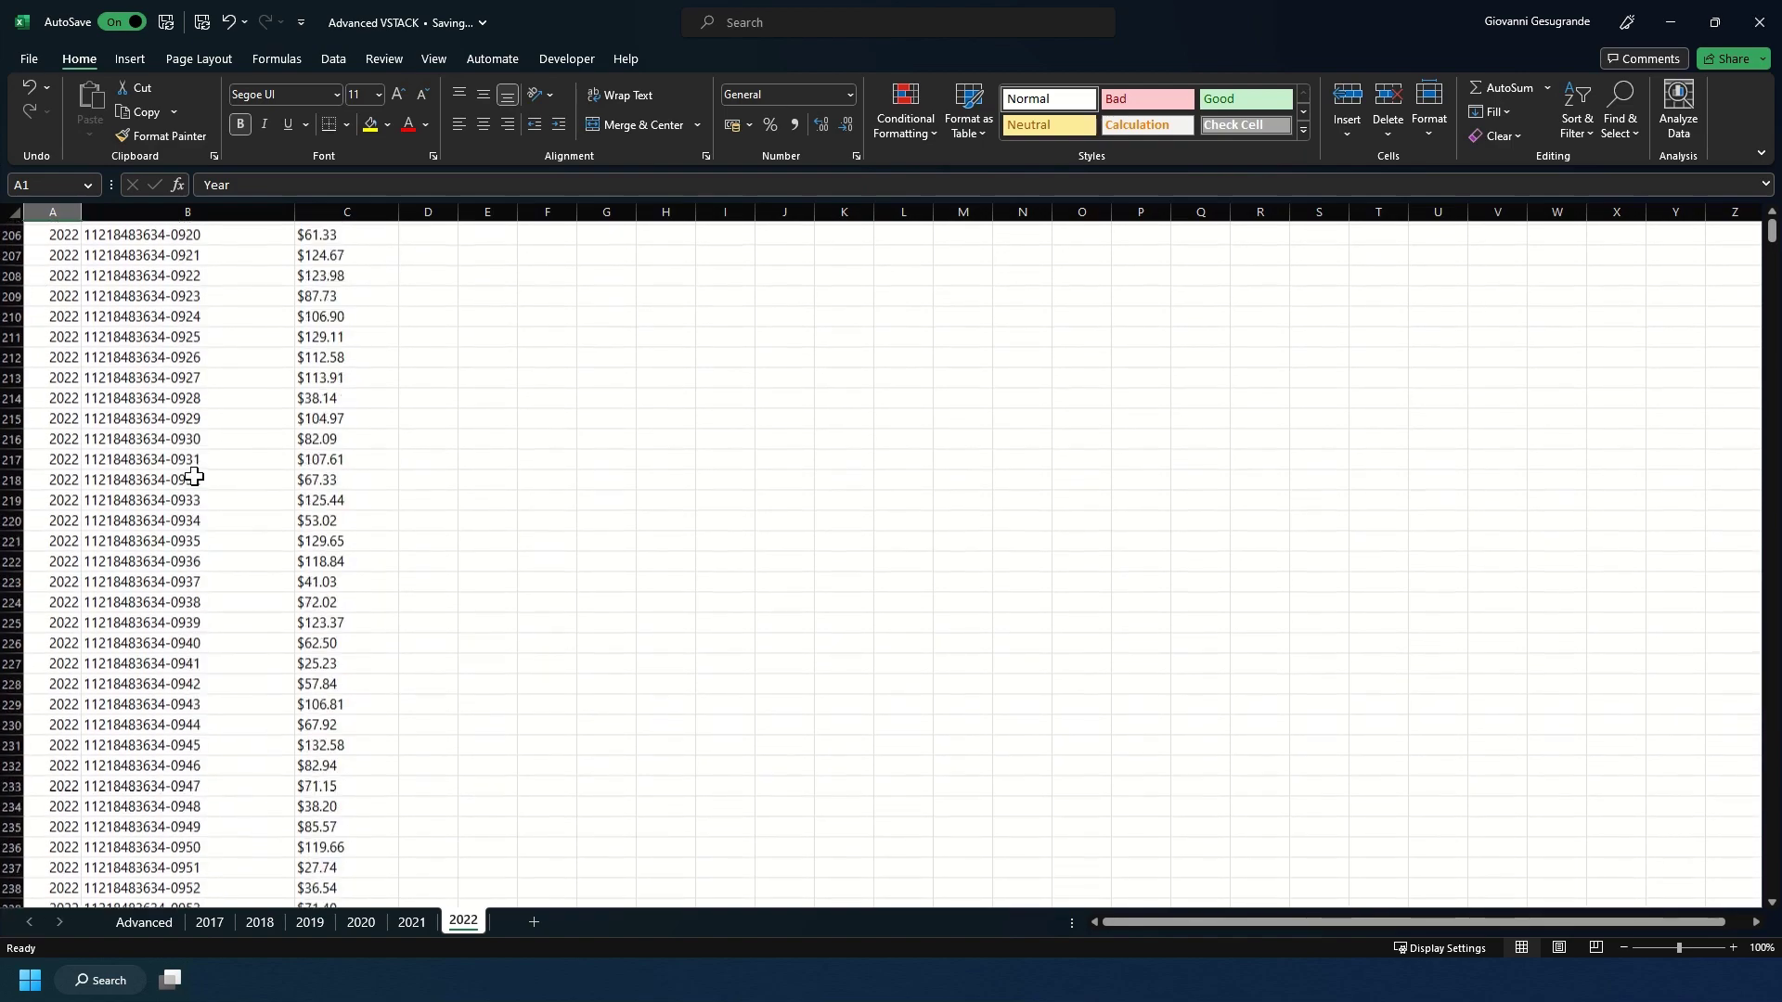
scroll(194, 476, "down", 20)
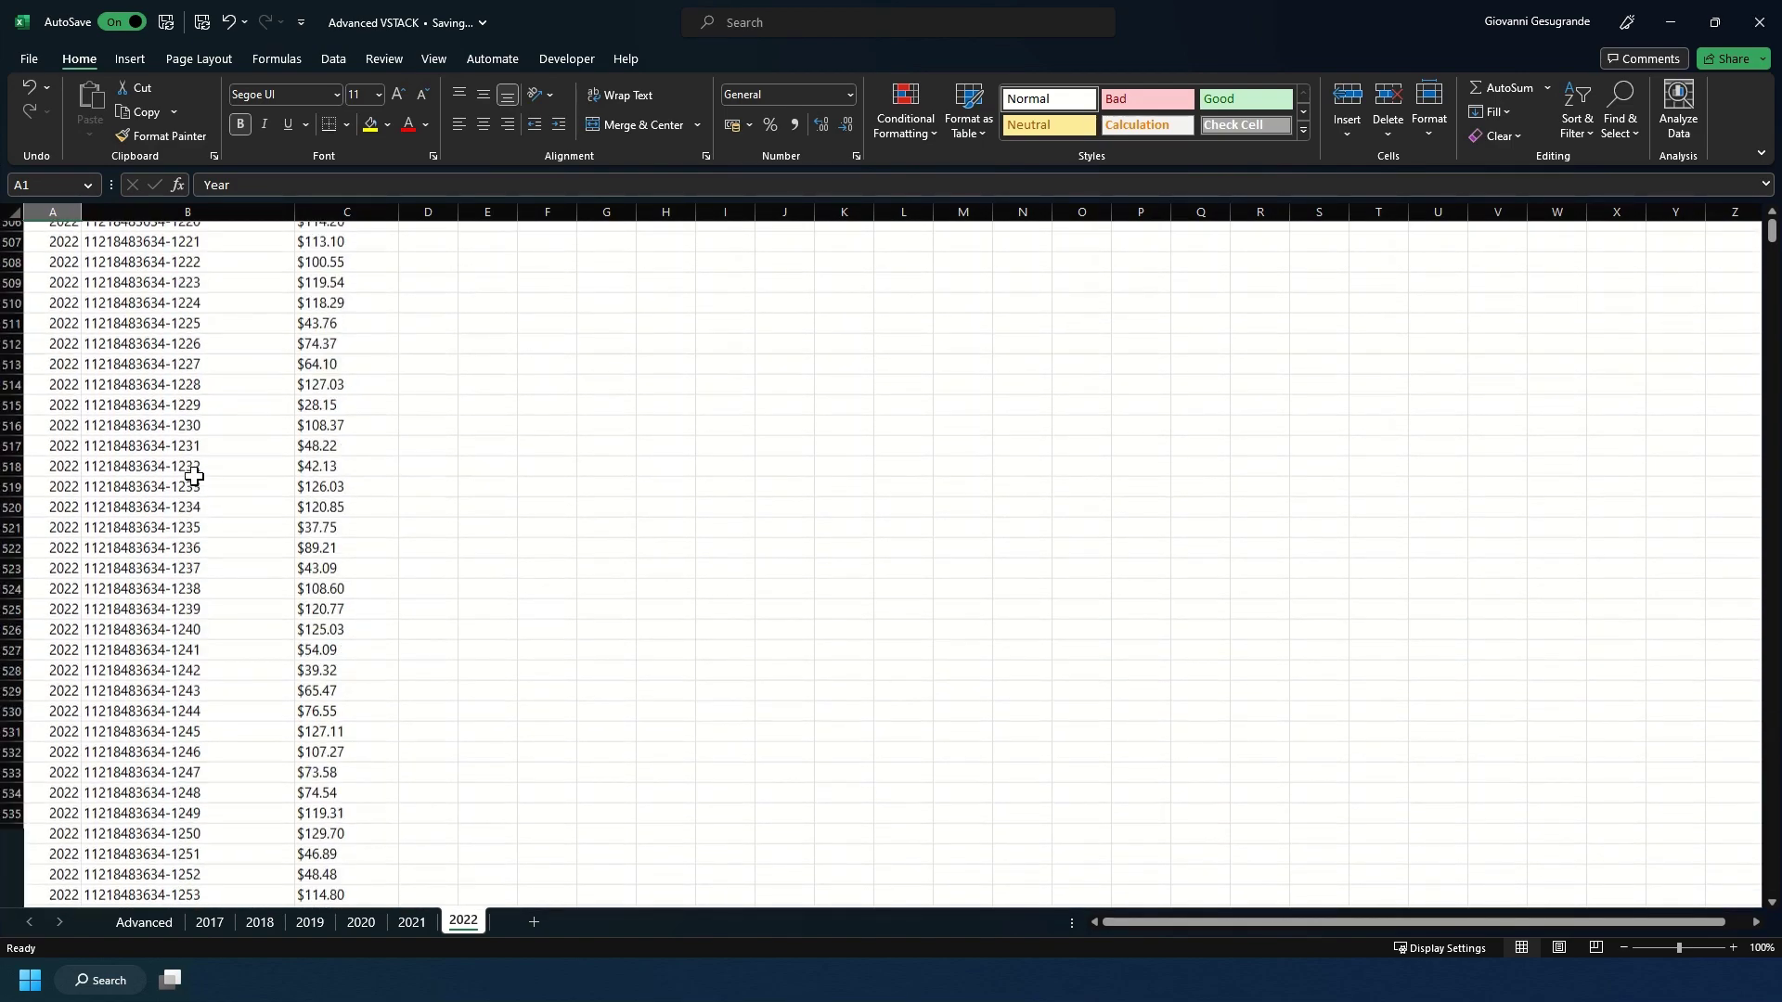
scroll(194, 476, "down", 20)
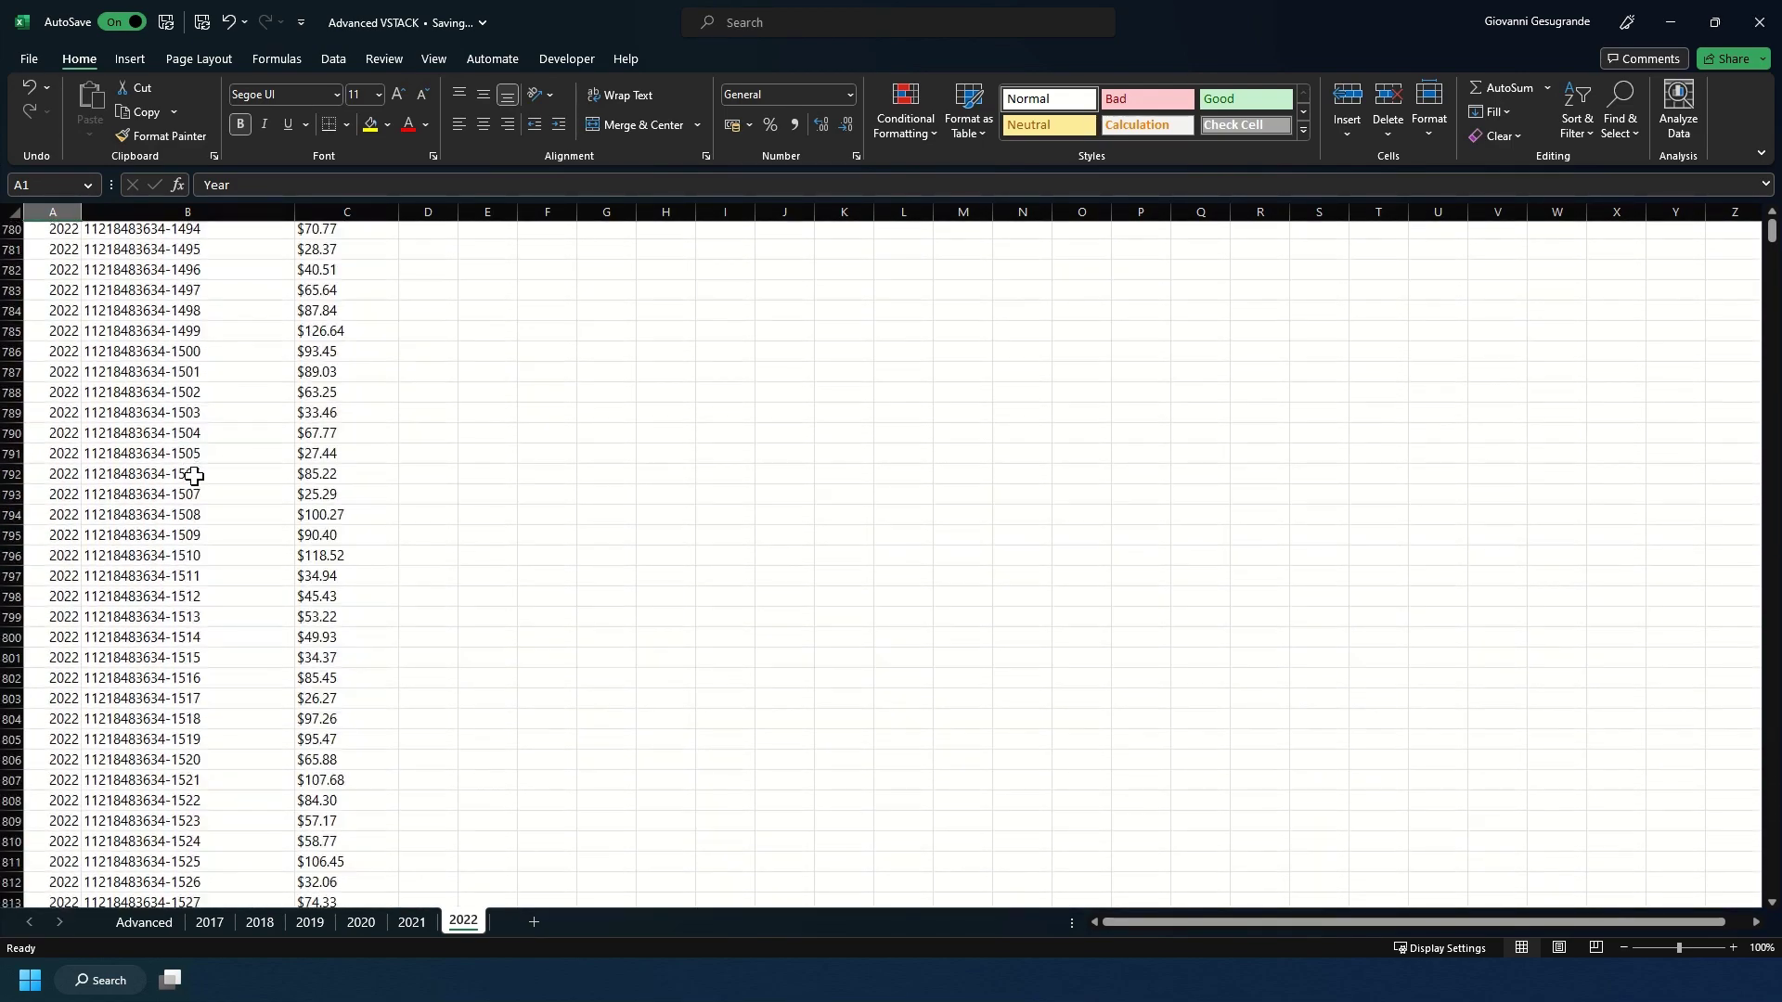
scroll(194, 476, "down", 3)
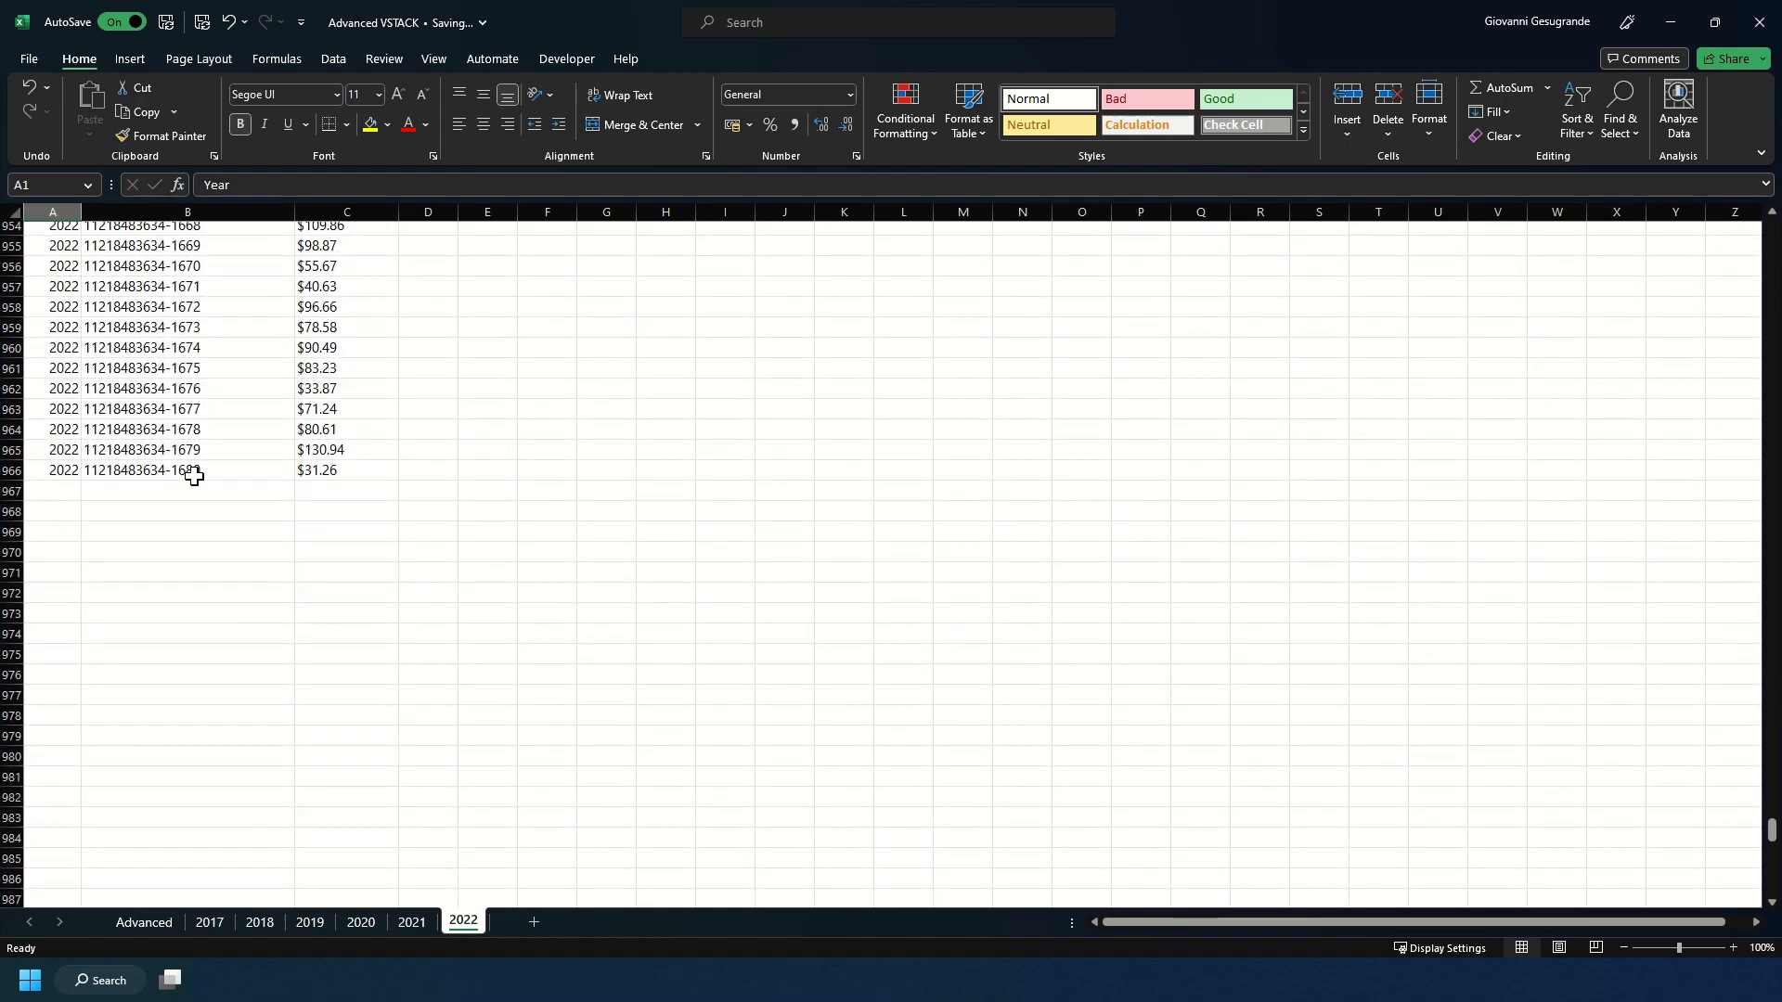
scroll(194, 476, "up", 20)
scroll(194, 476, "up", 20)
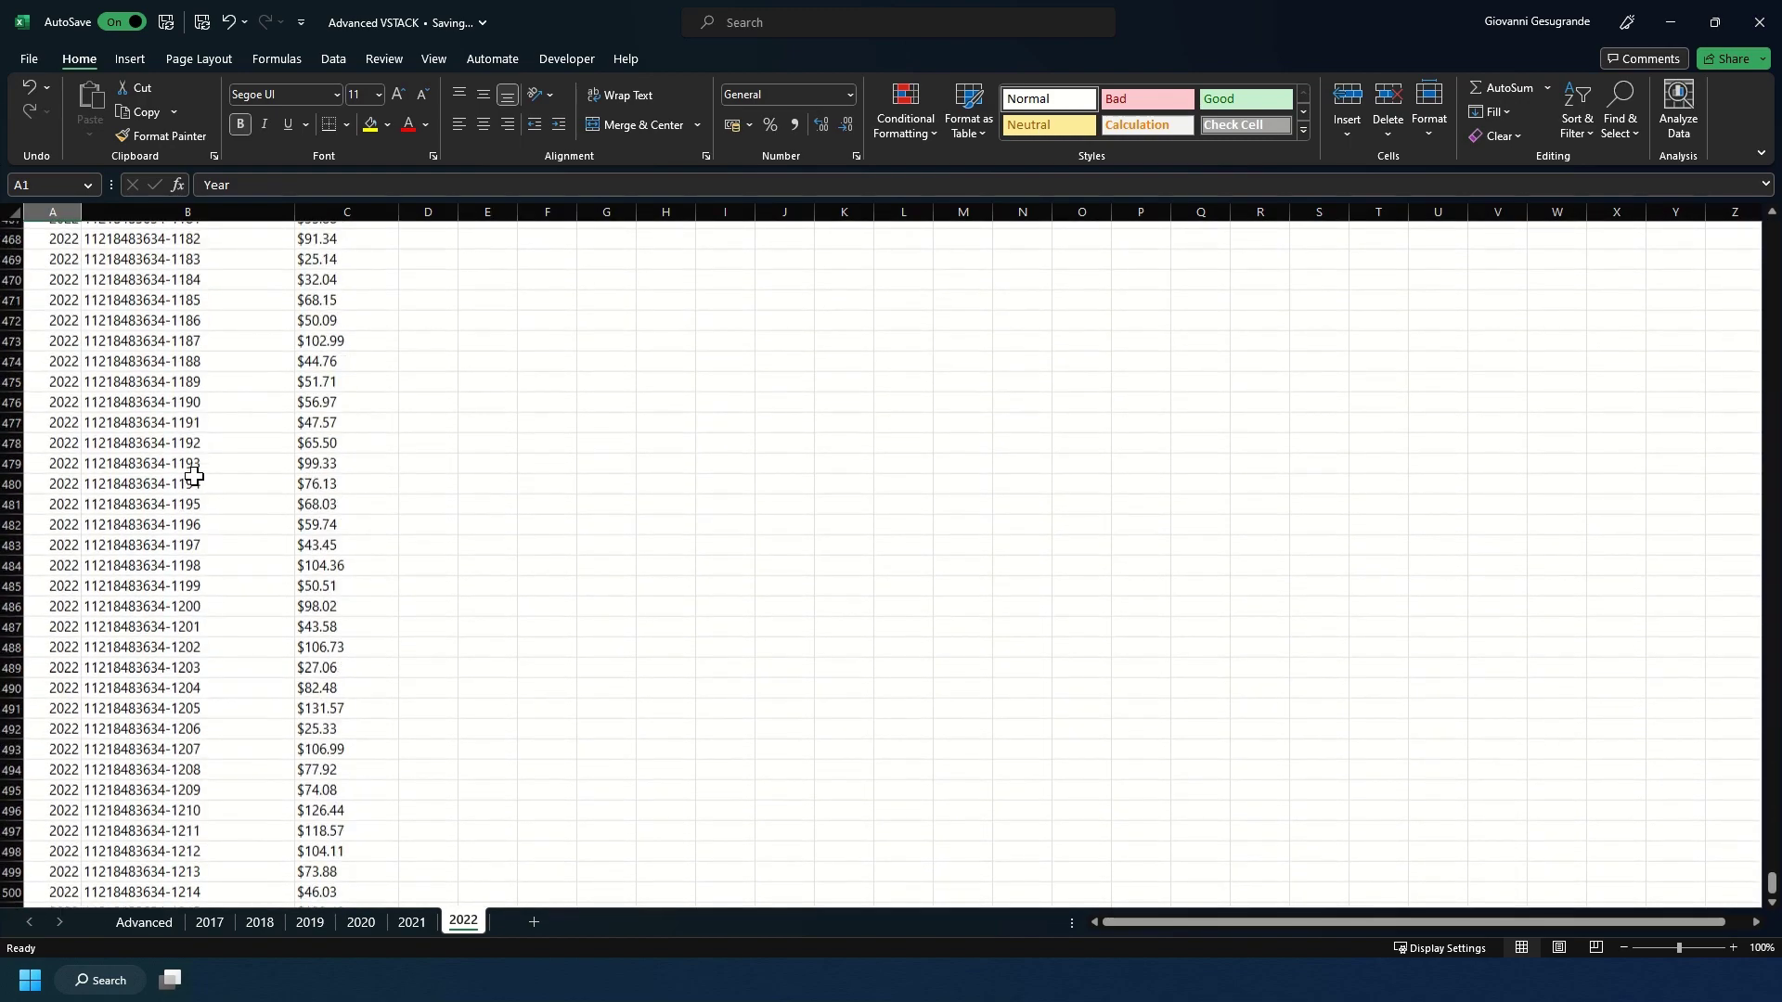
scroll(194, 476, "up", 16)
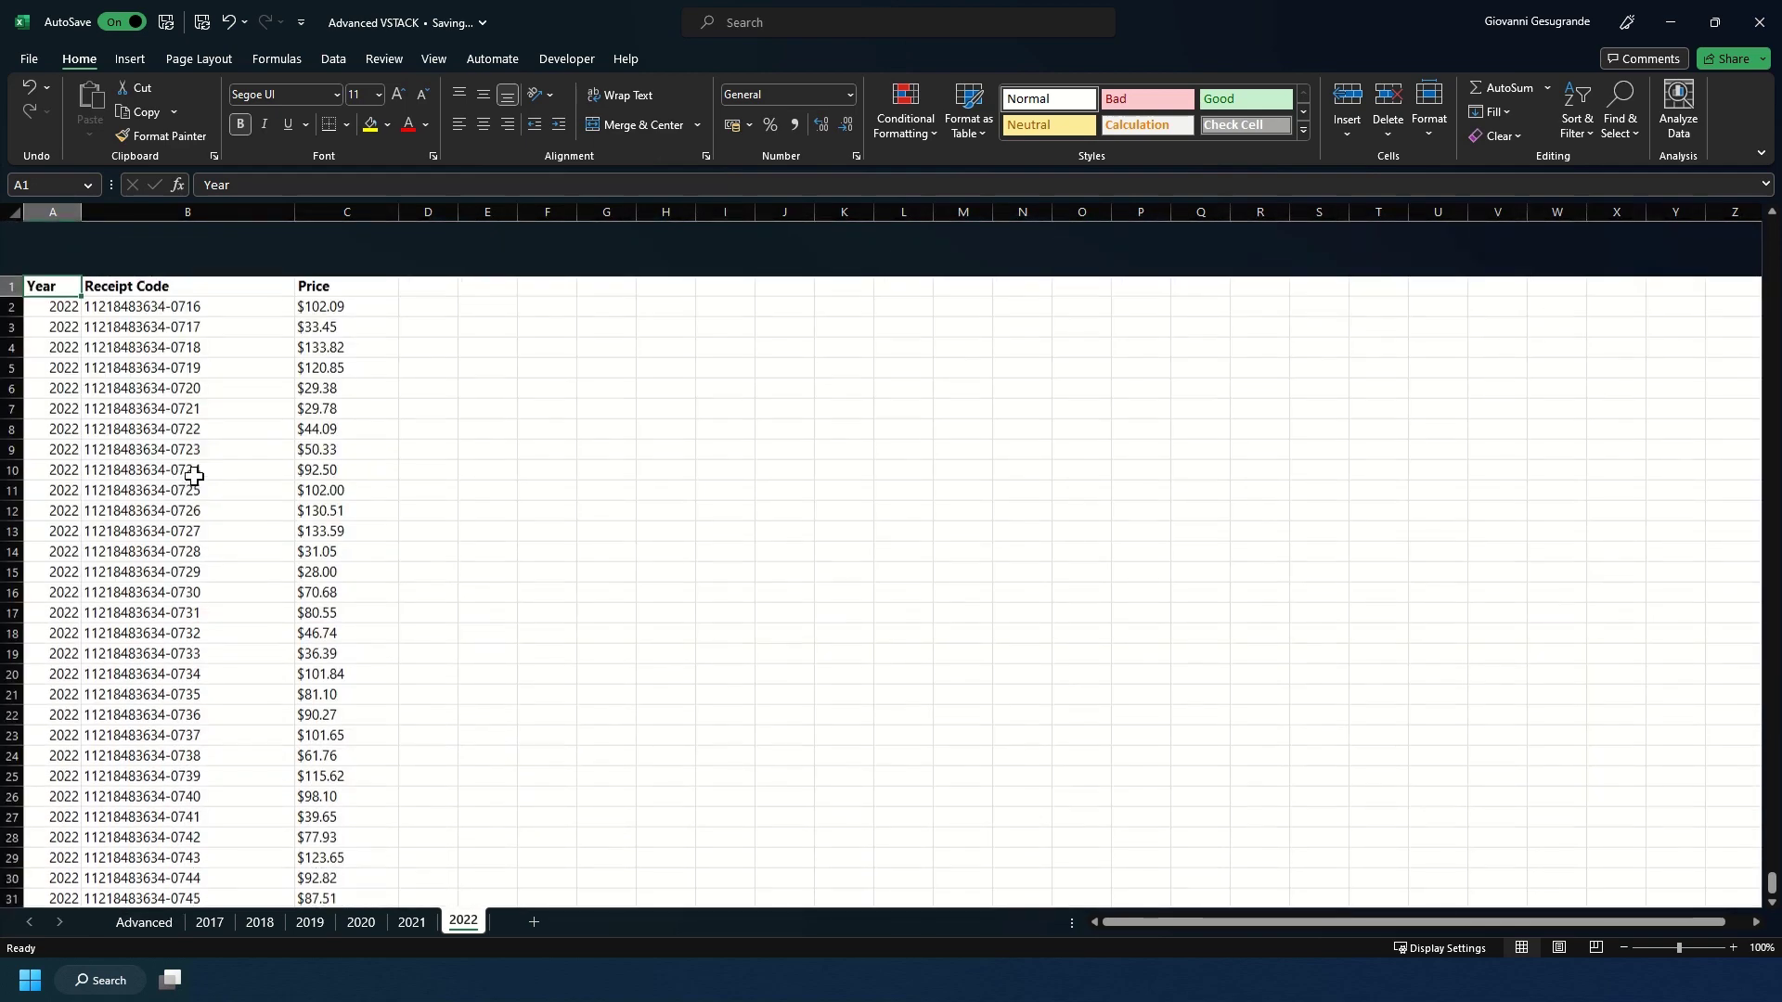
Step: In A2 of the Advanced sheet start =VSTACK( referencing '2017:2022'!A2:C34
left_click(149, 922)
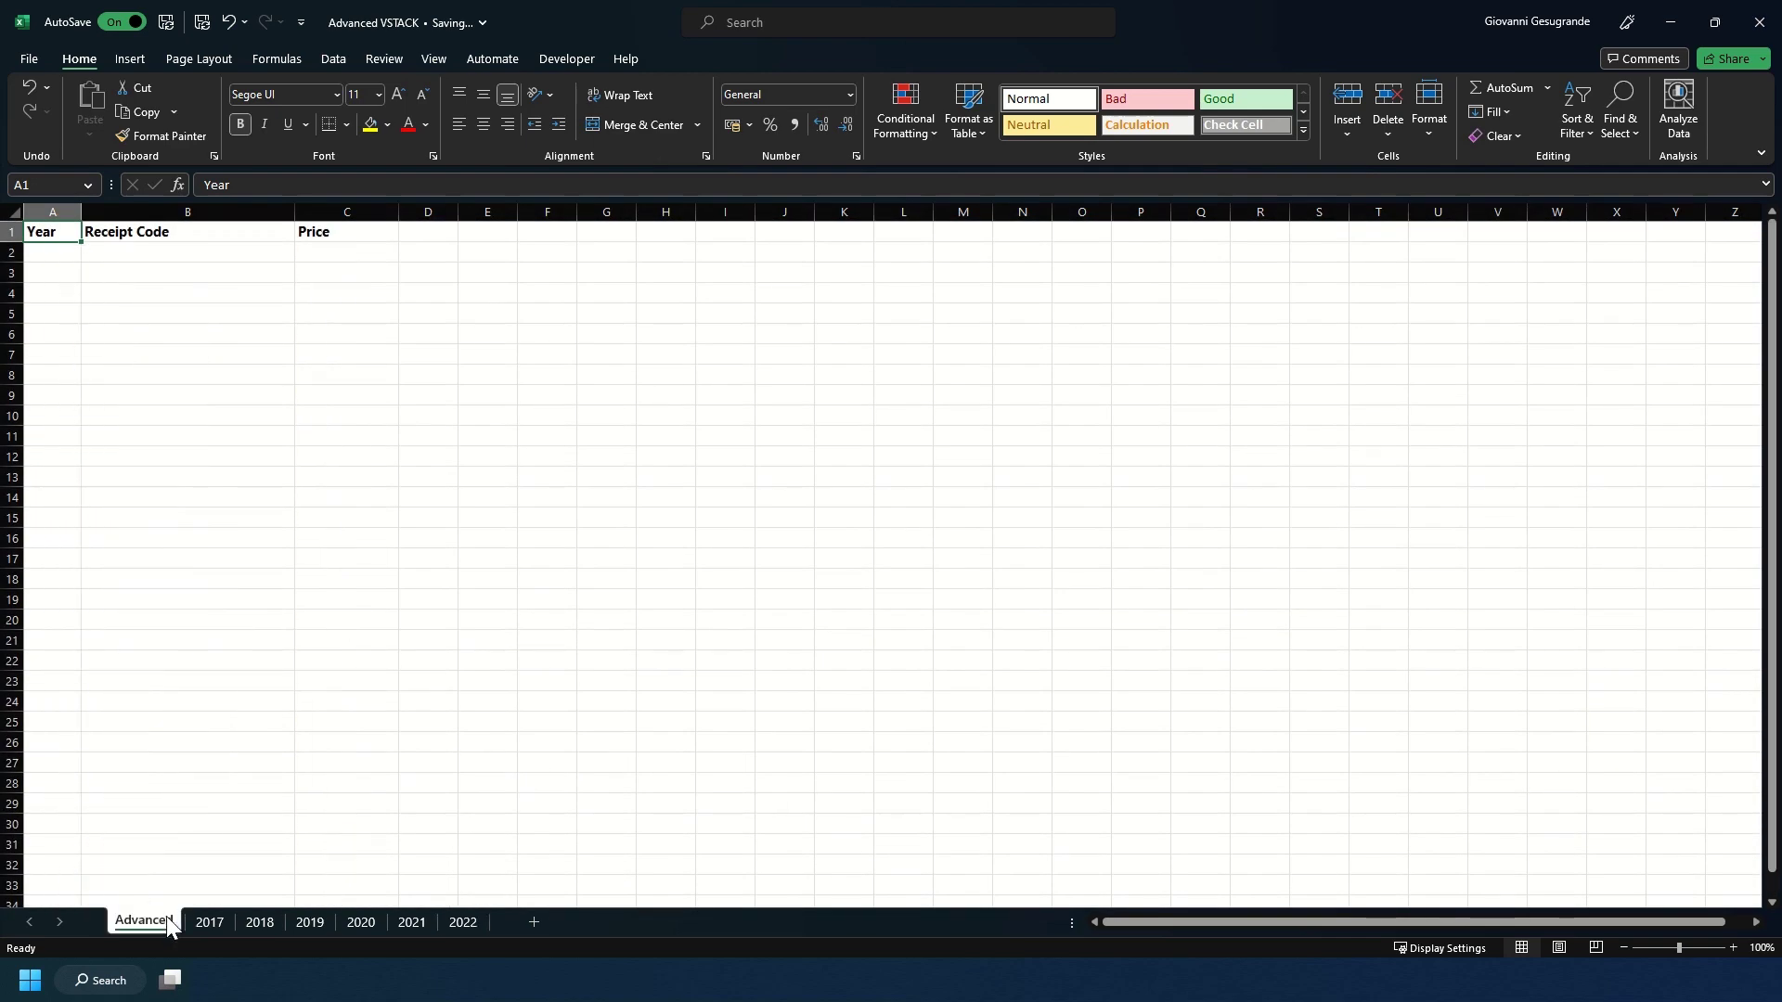
left_click(73, 250)
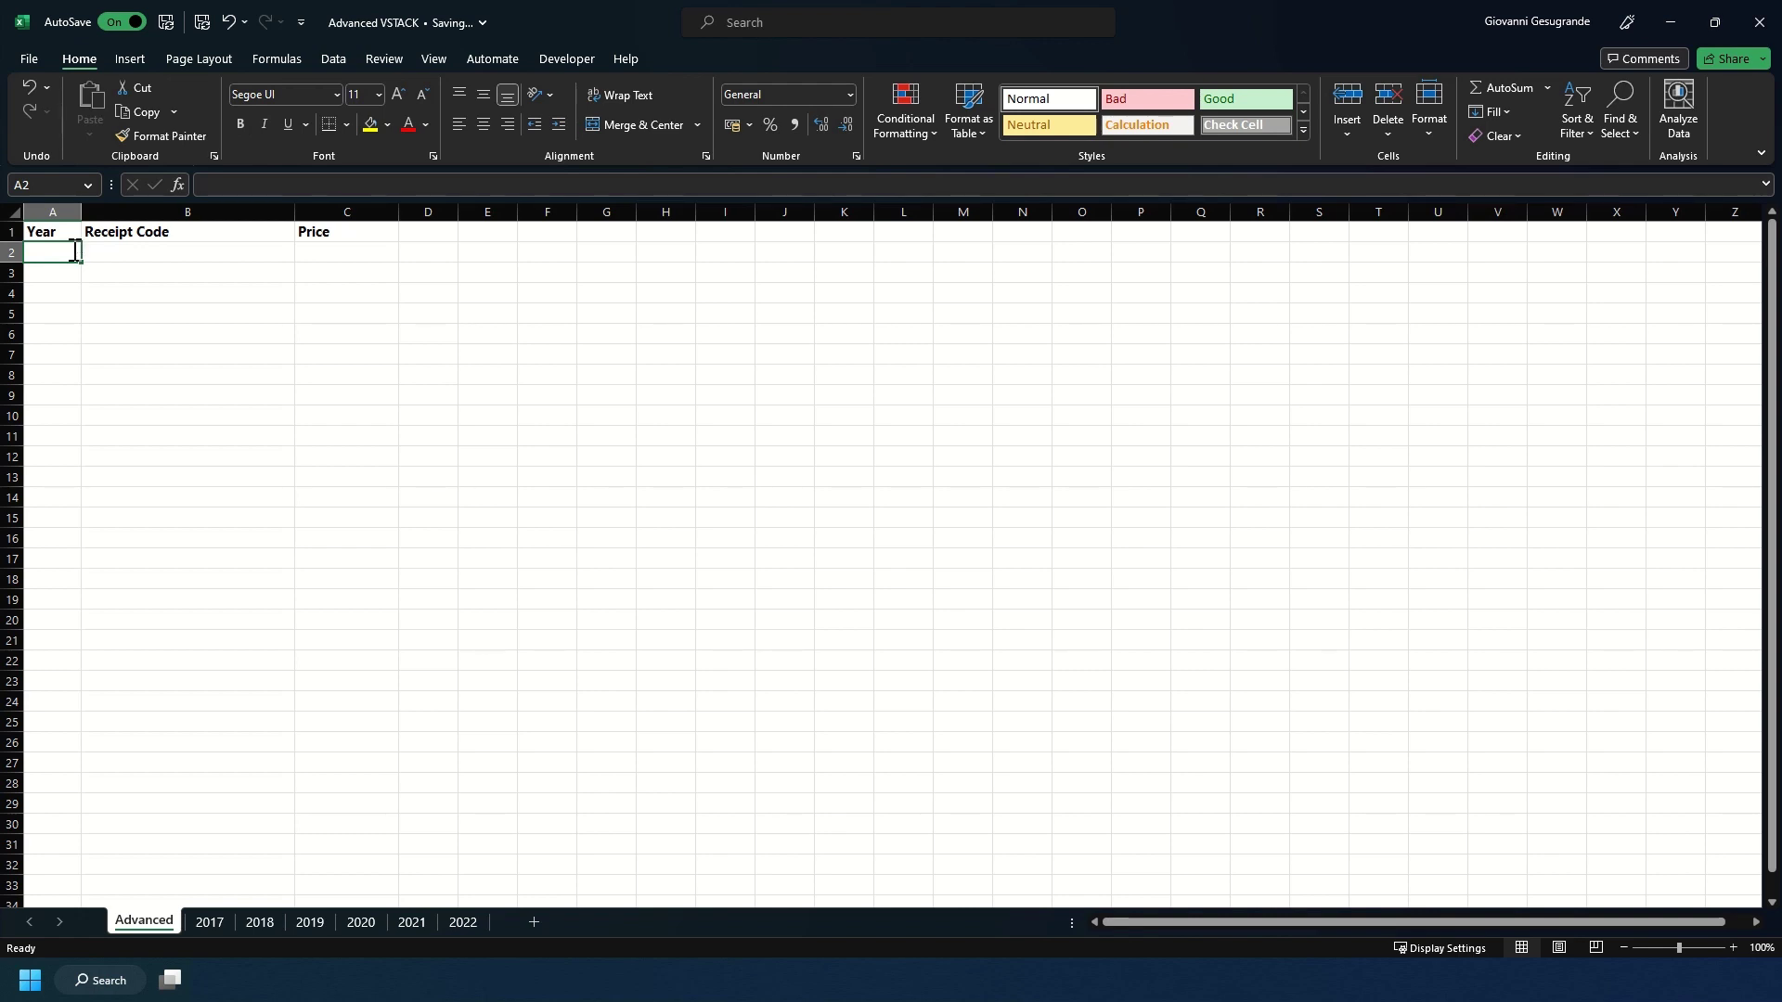
type("=VSTACK(")
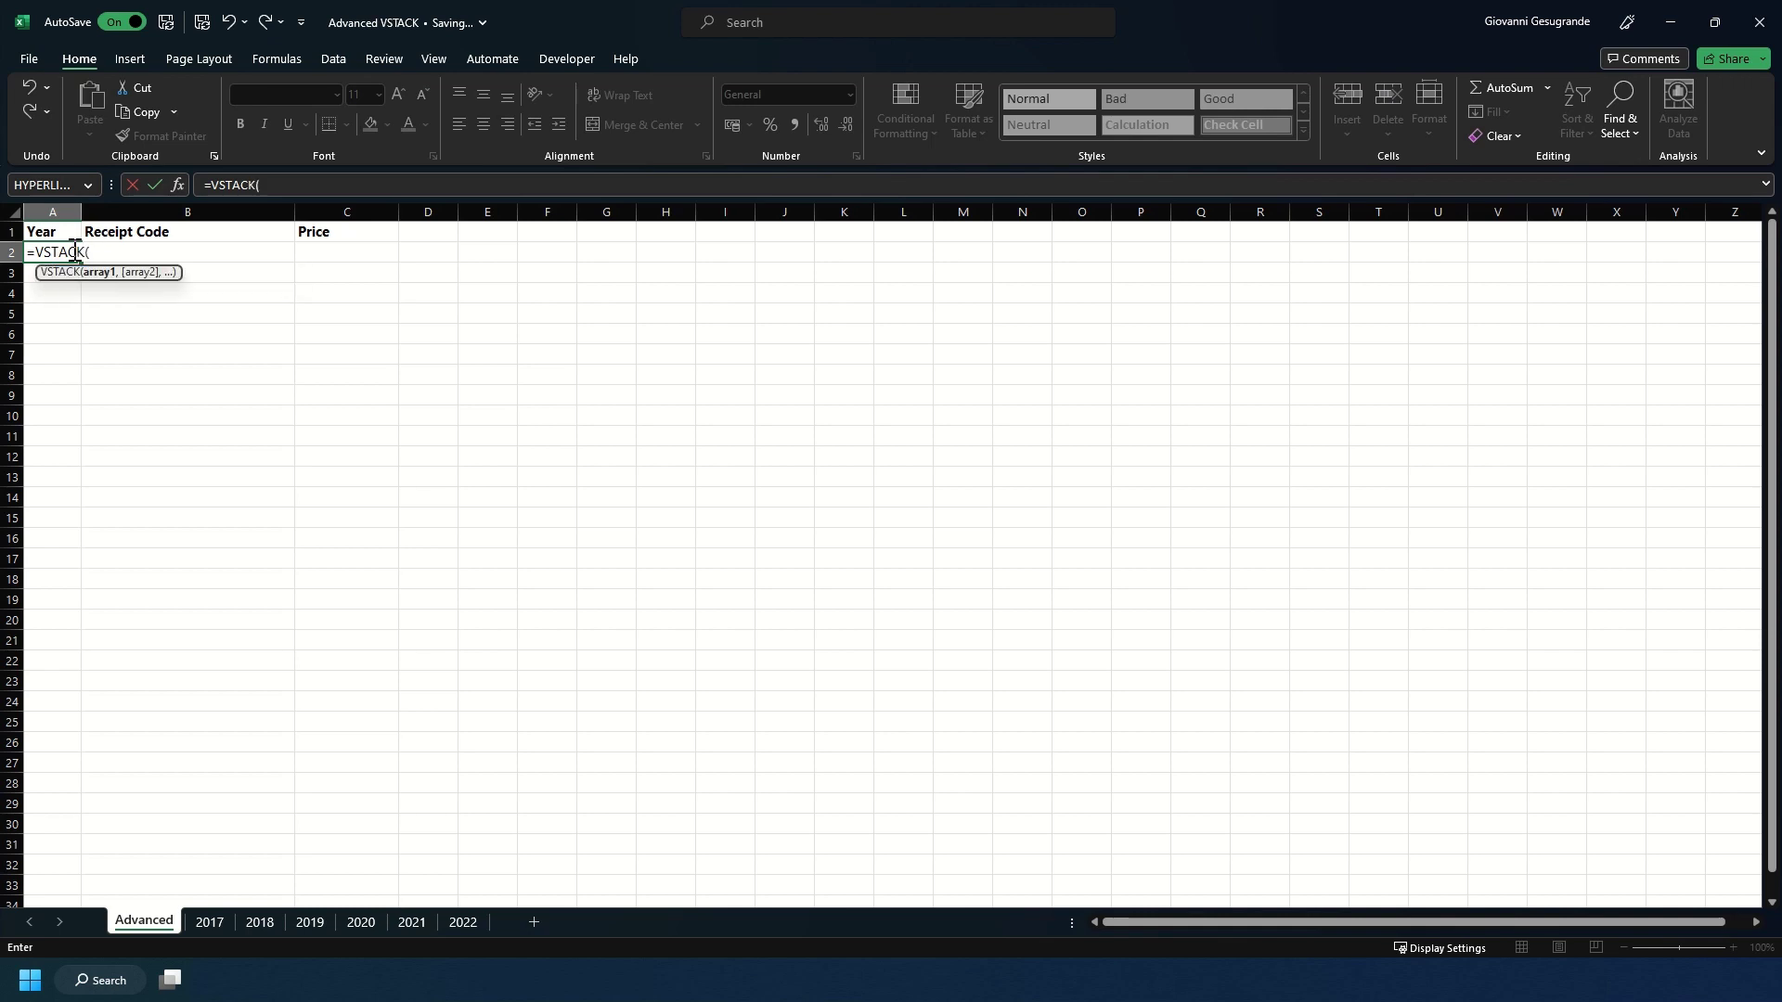
left_click(206, 926)
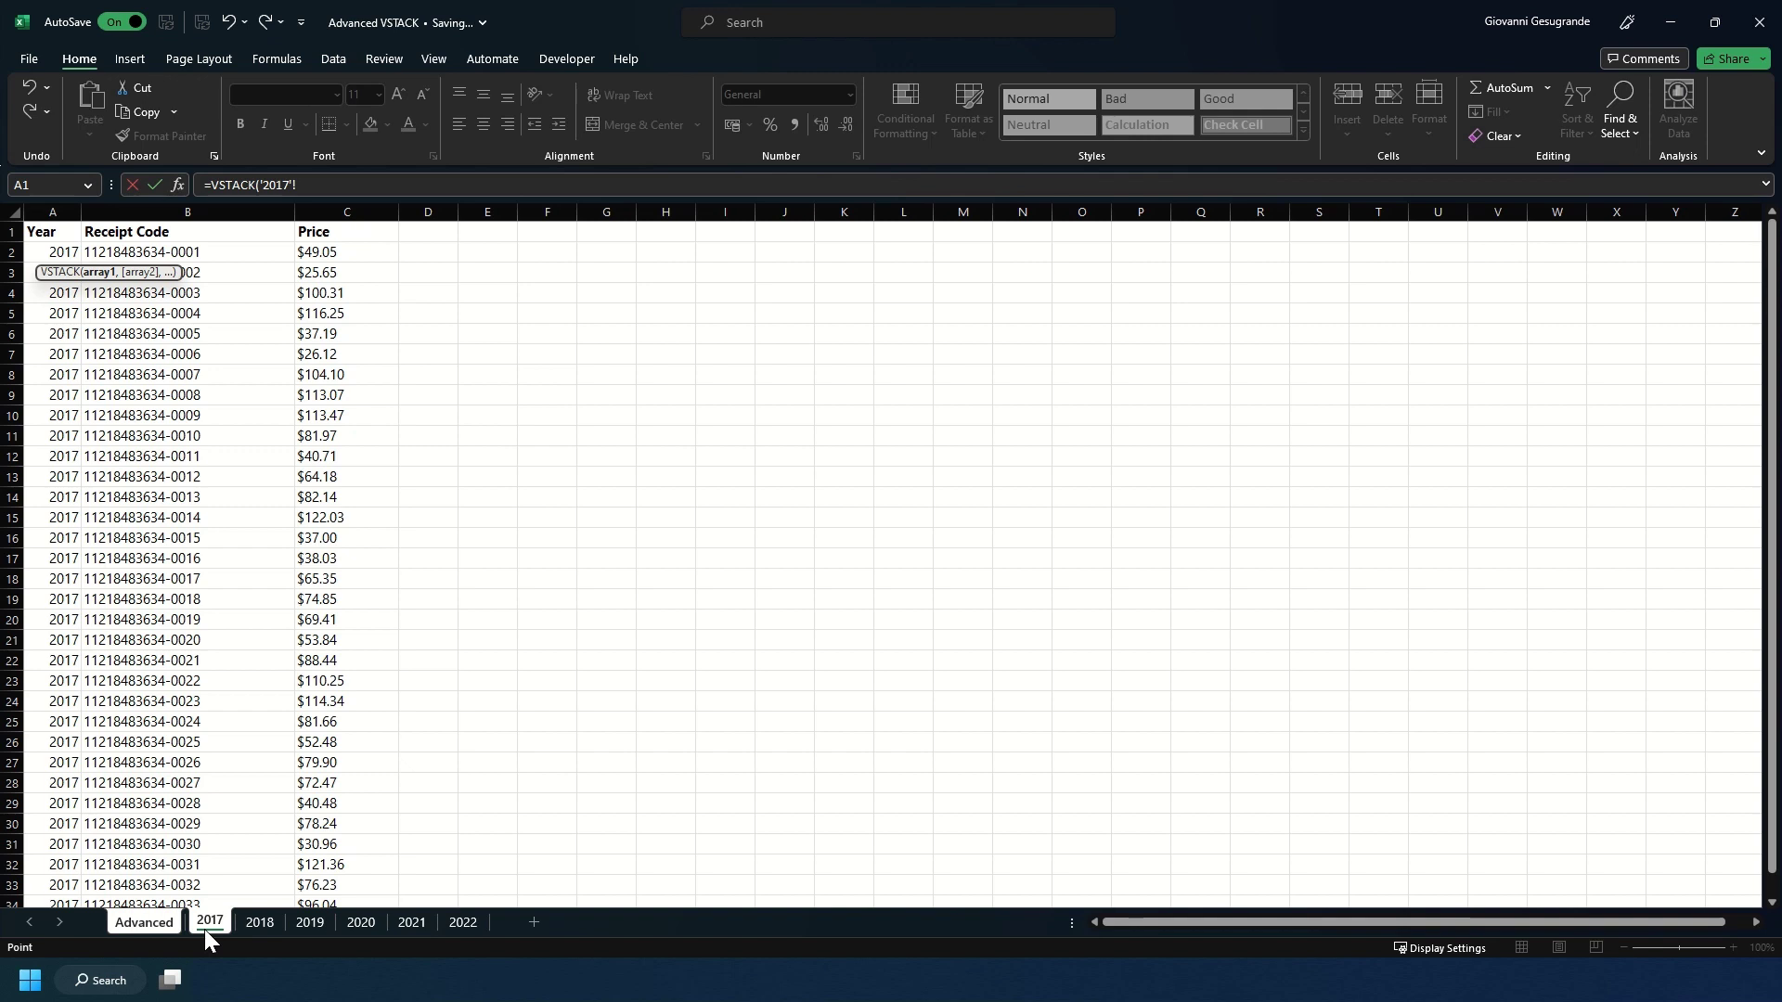
left_click(459, 925, "shift")
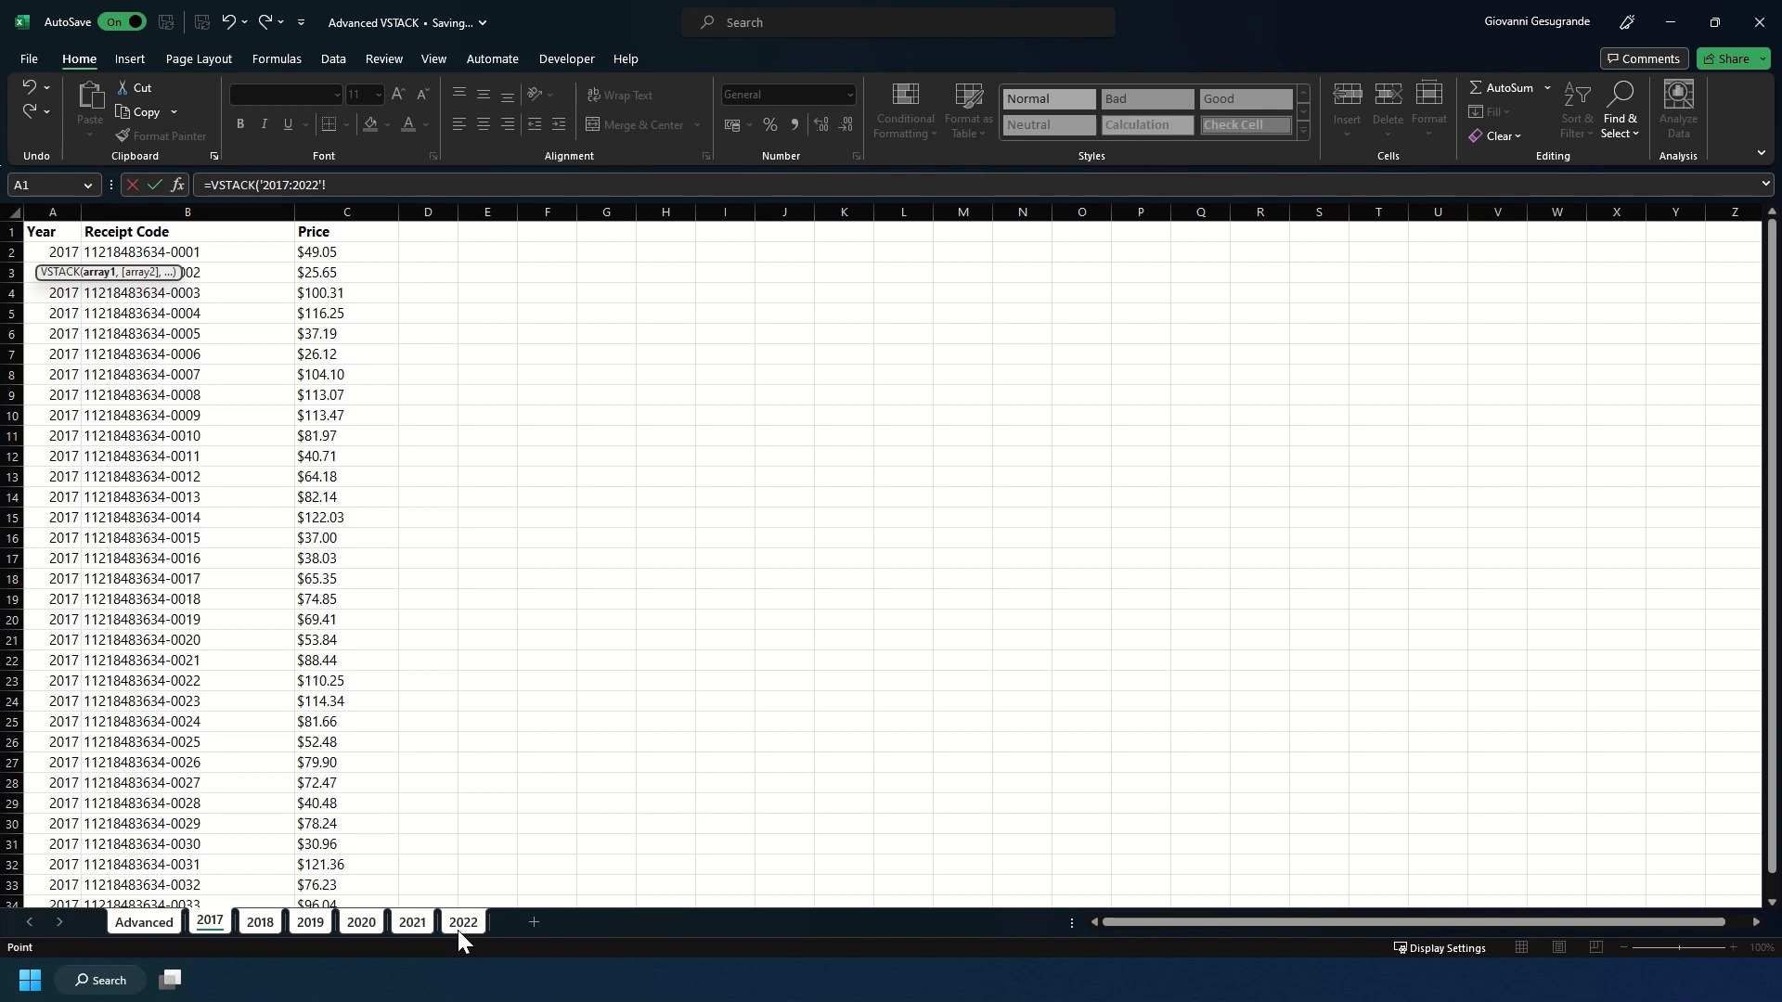
left_click(48, 253)
key("ctrl+shift+Right")
key("ctrl+shift+Down")
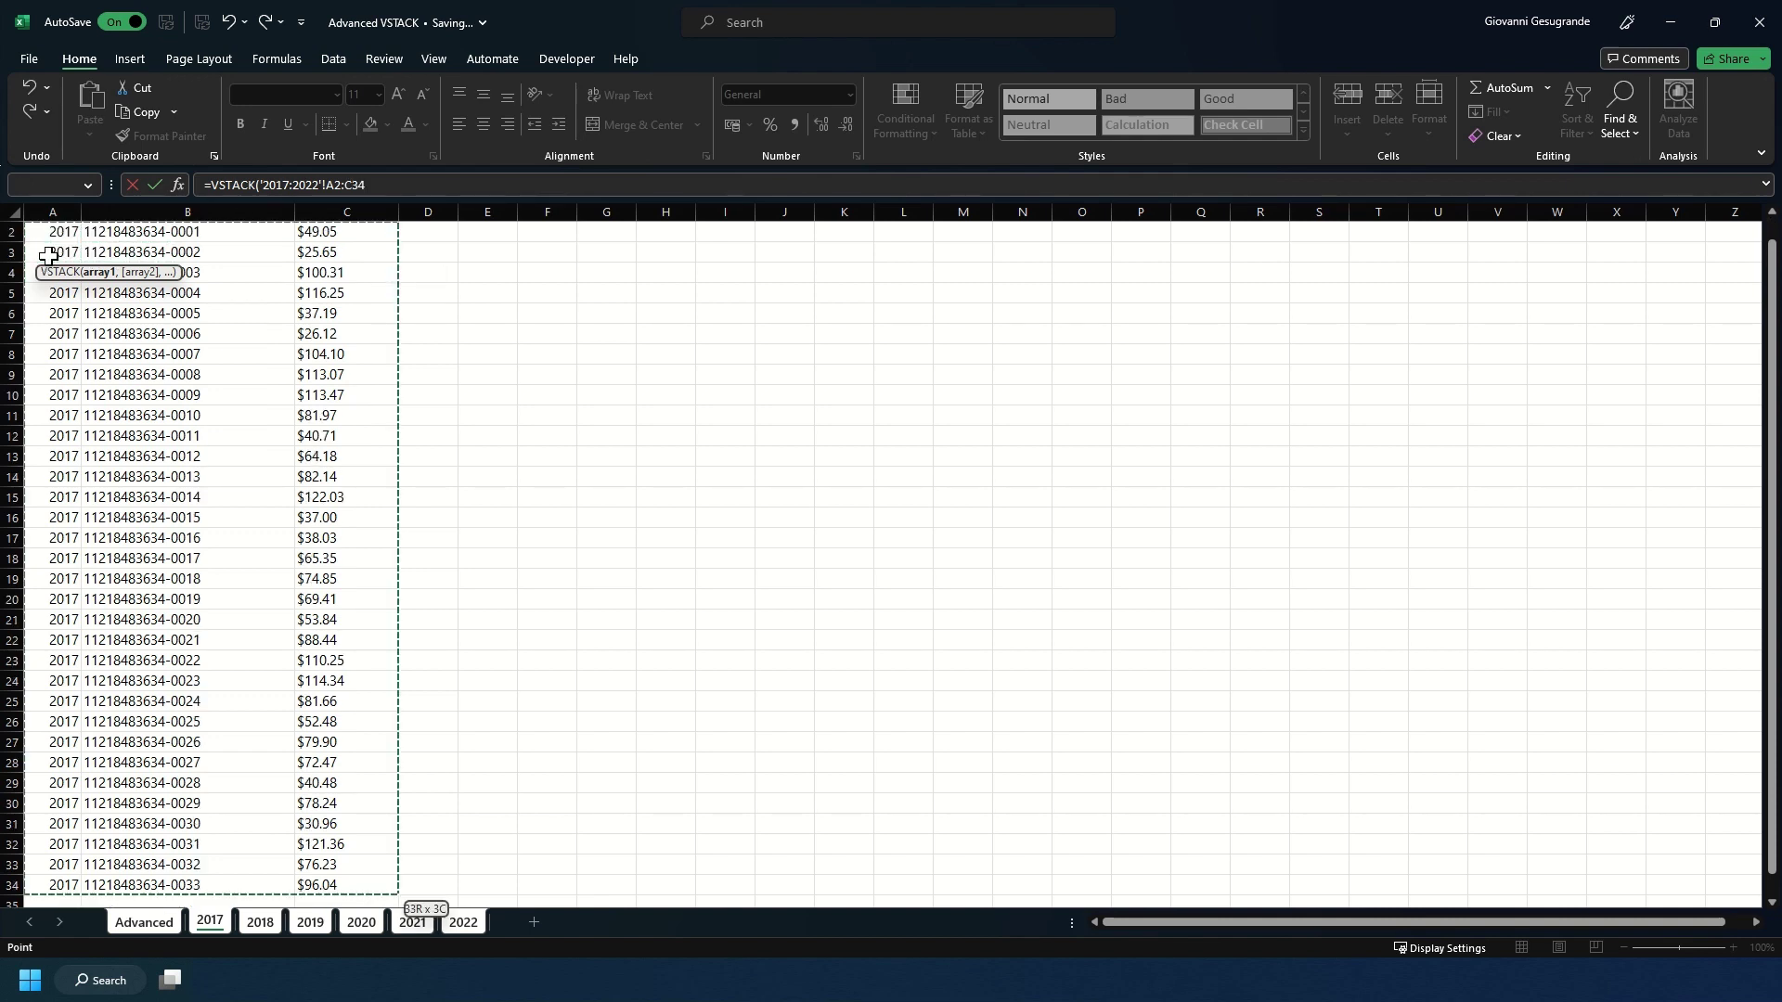
scroll(249, 582, "down", 3)
scroll(248, 582, "up", 4)
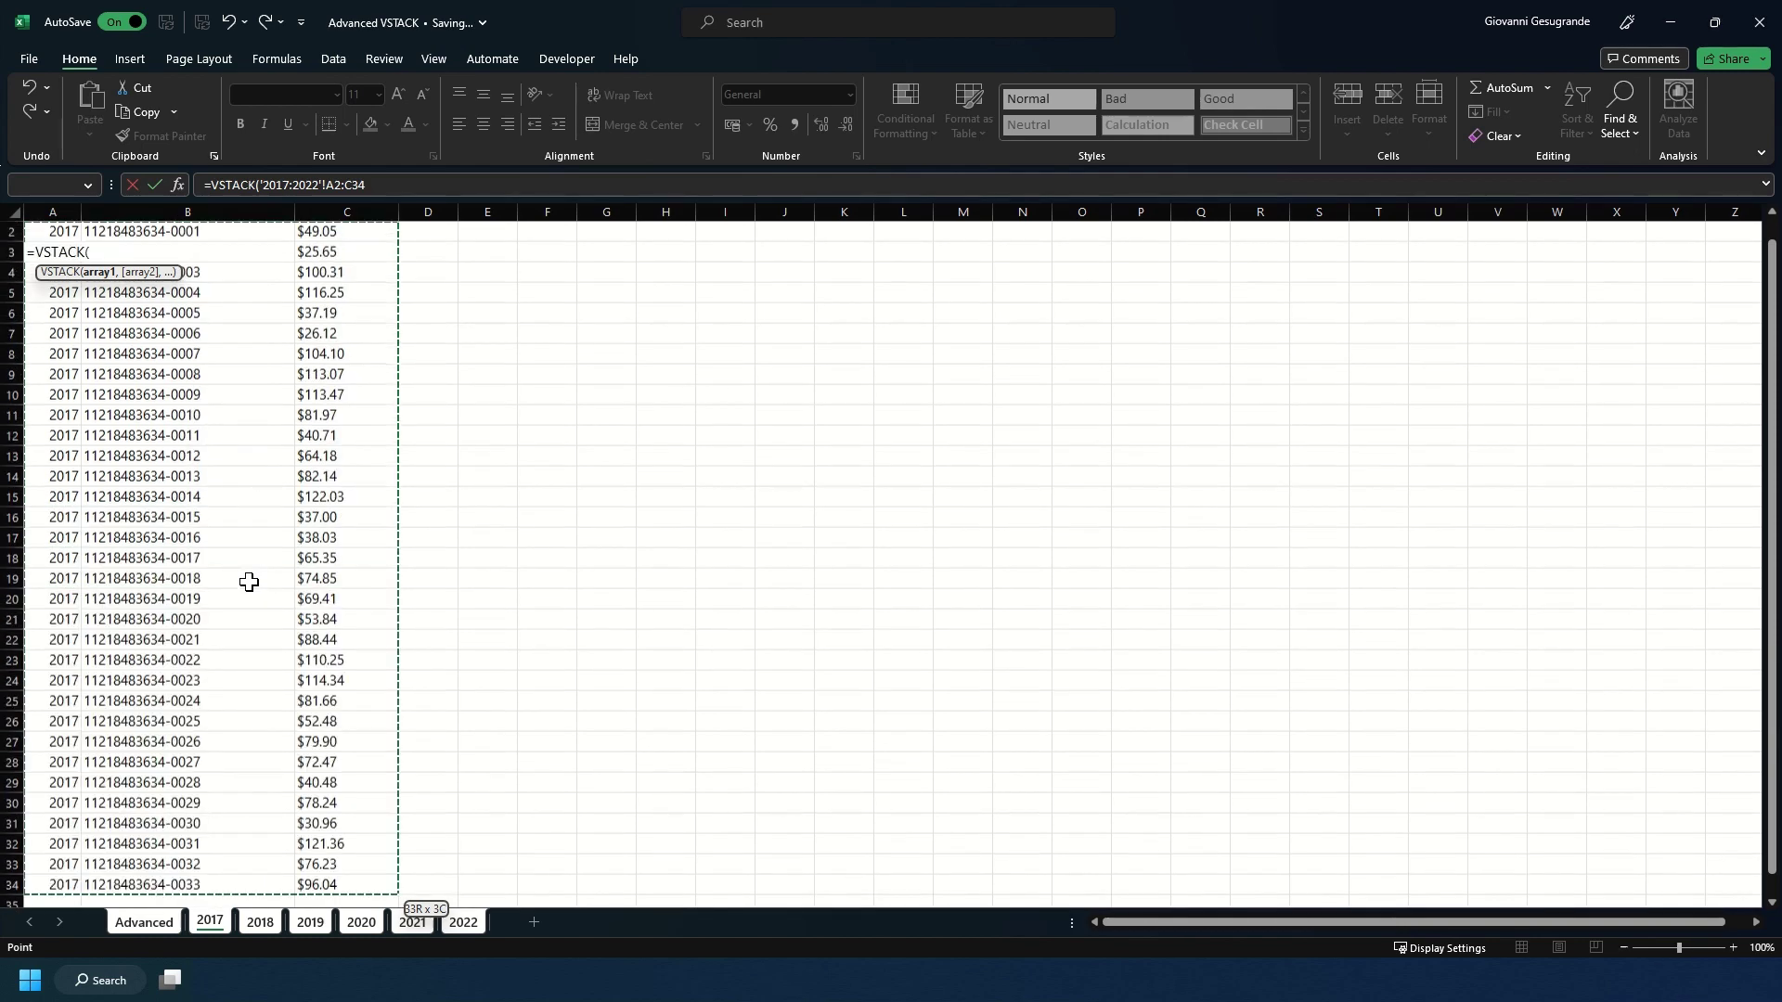
scroll(281, 640, "down", 10)
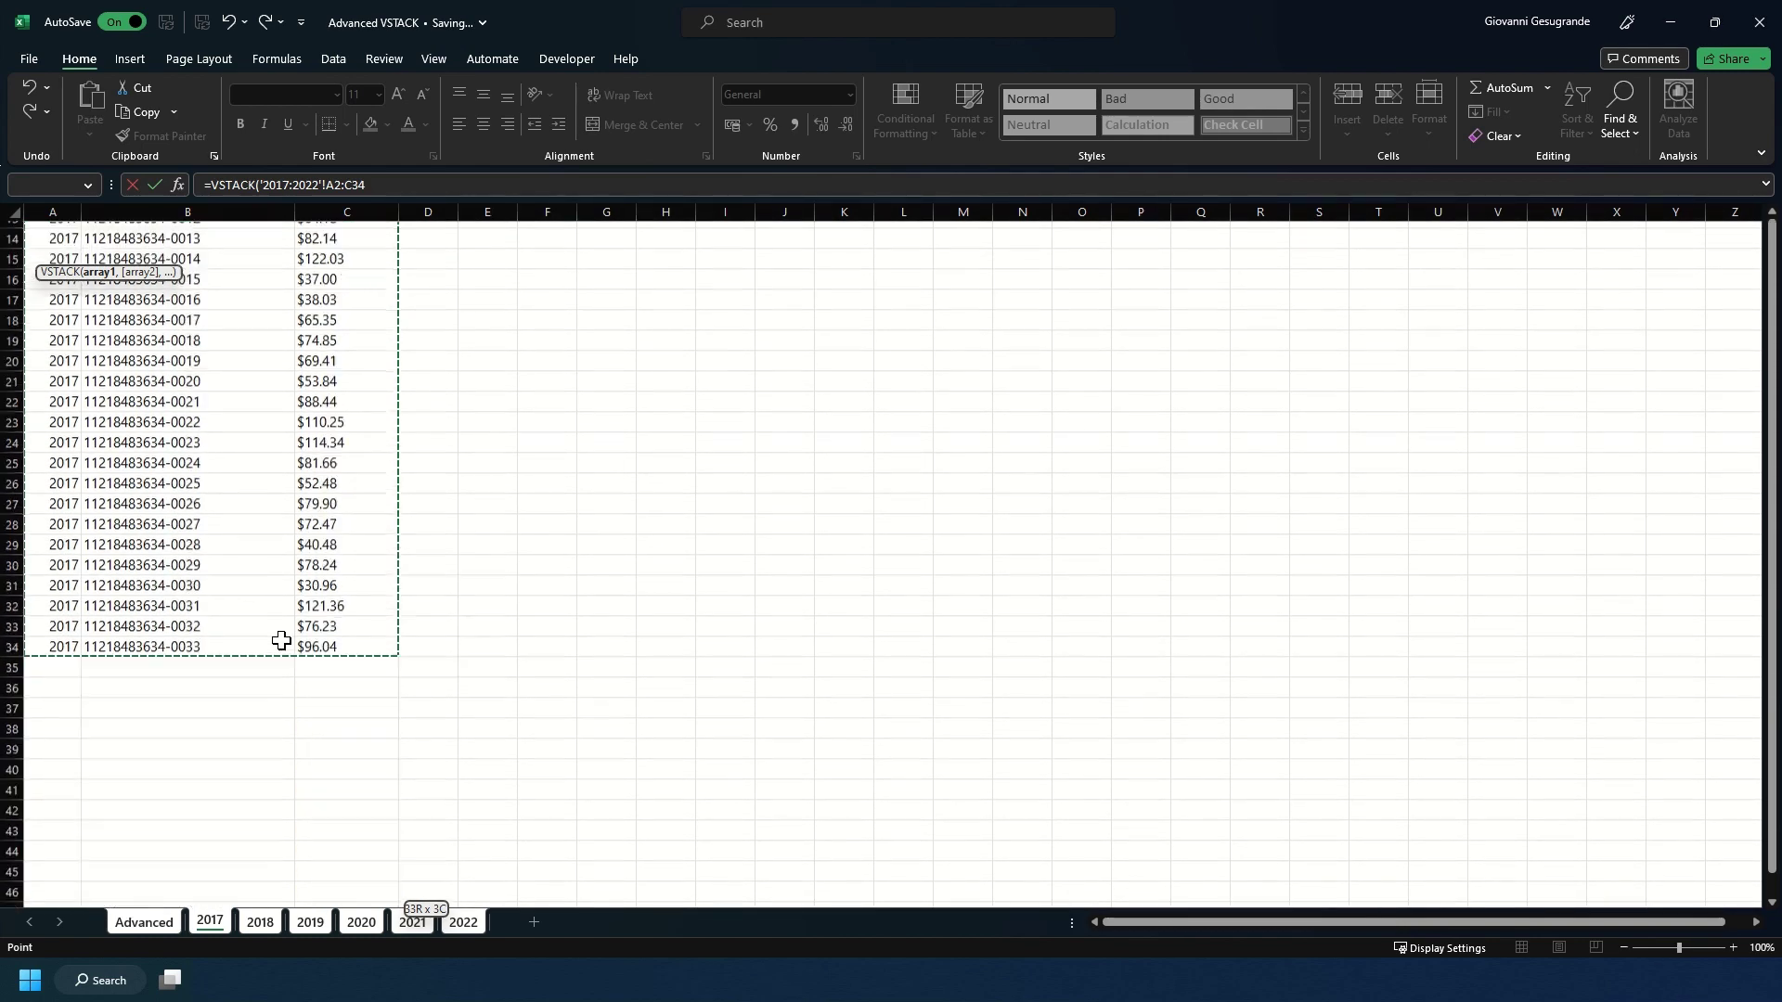
scroll(282, 641, "up", 10)
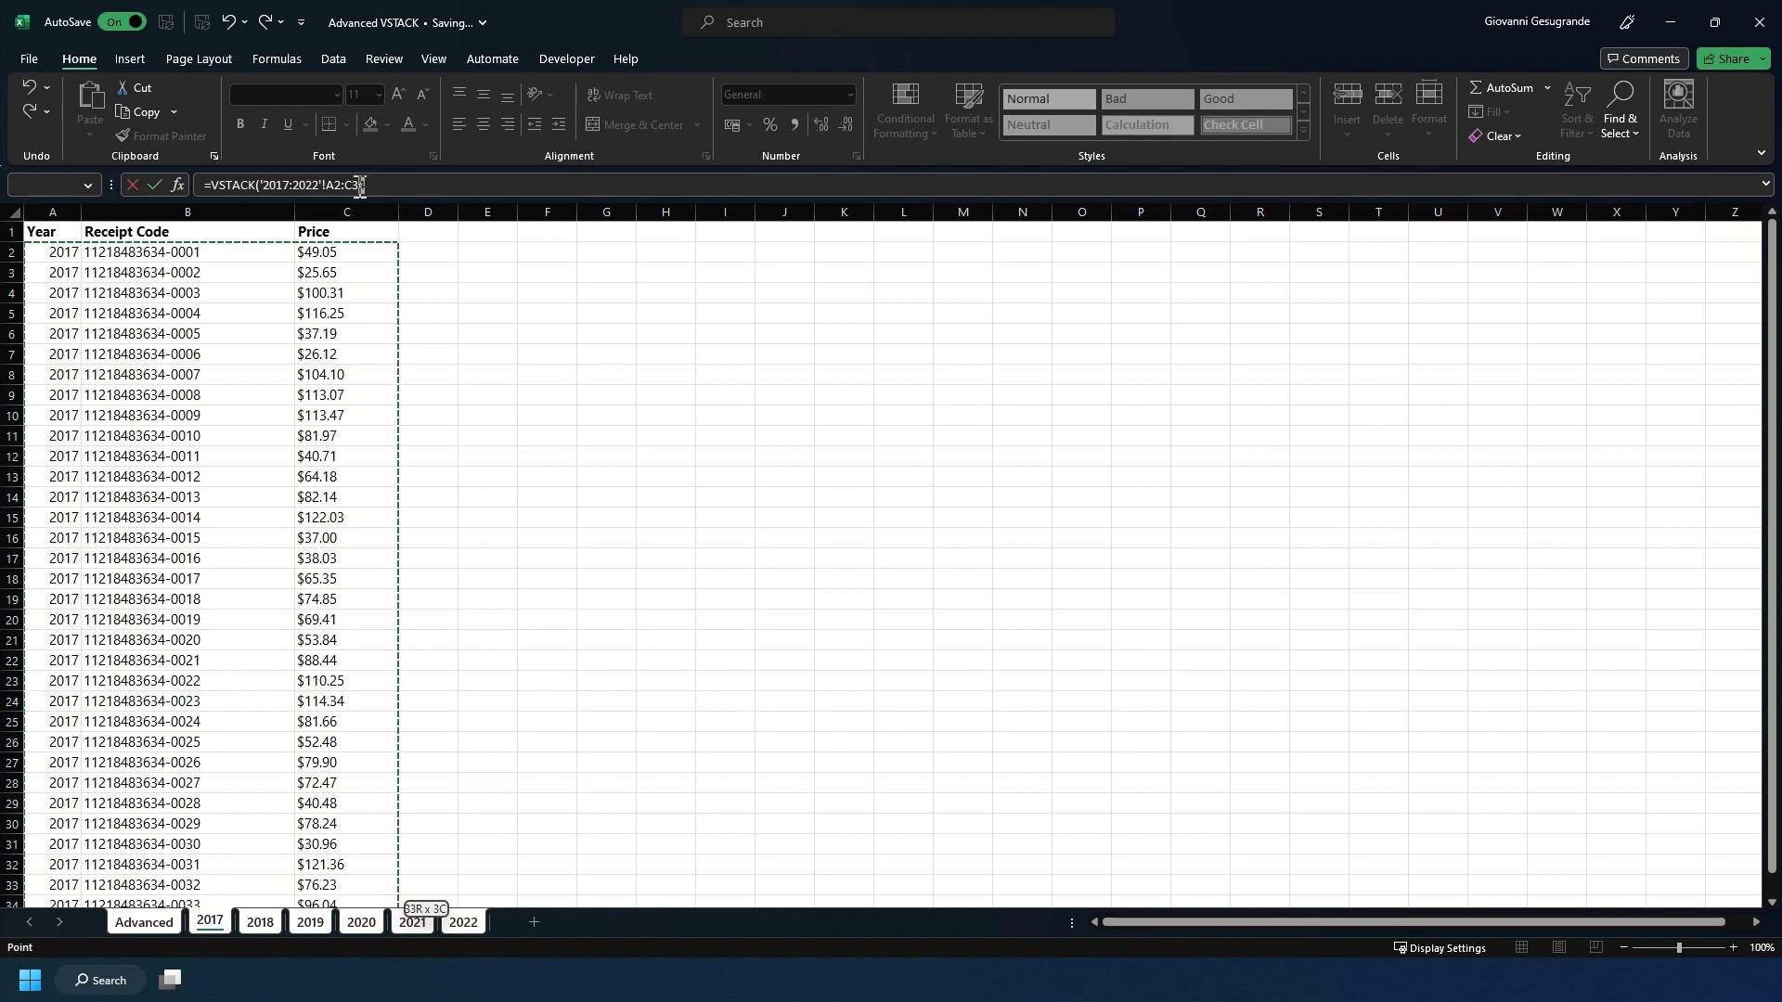
Step: Change the range end to C10000 and confirm =VSTACK('2017:2022'!A2:C10000)
left_click_drag(367, 185, 355, 190)
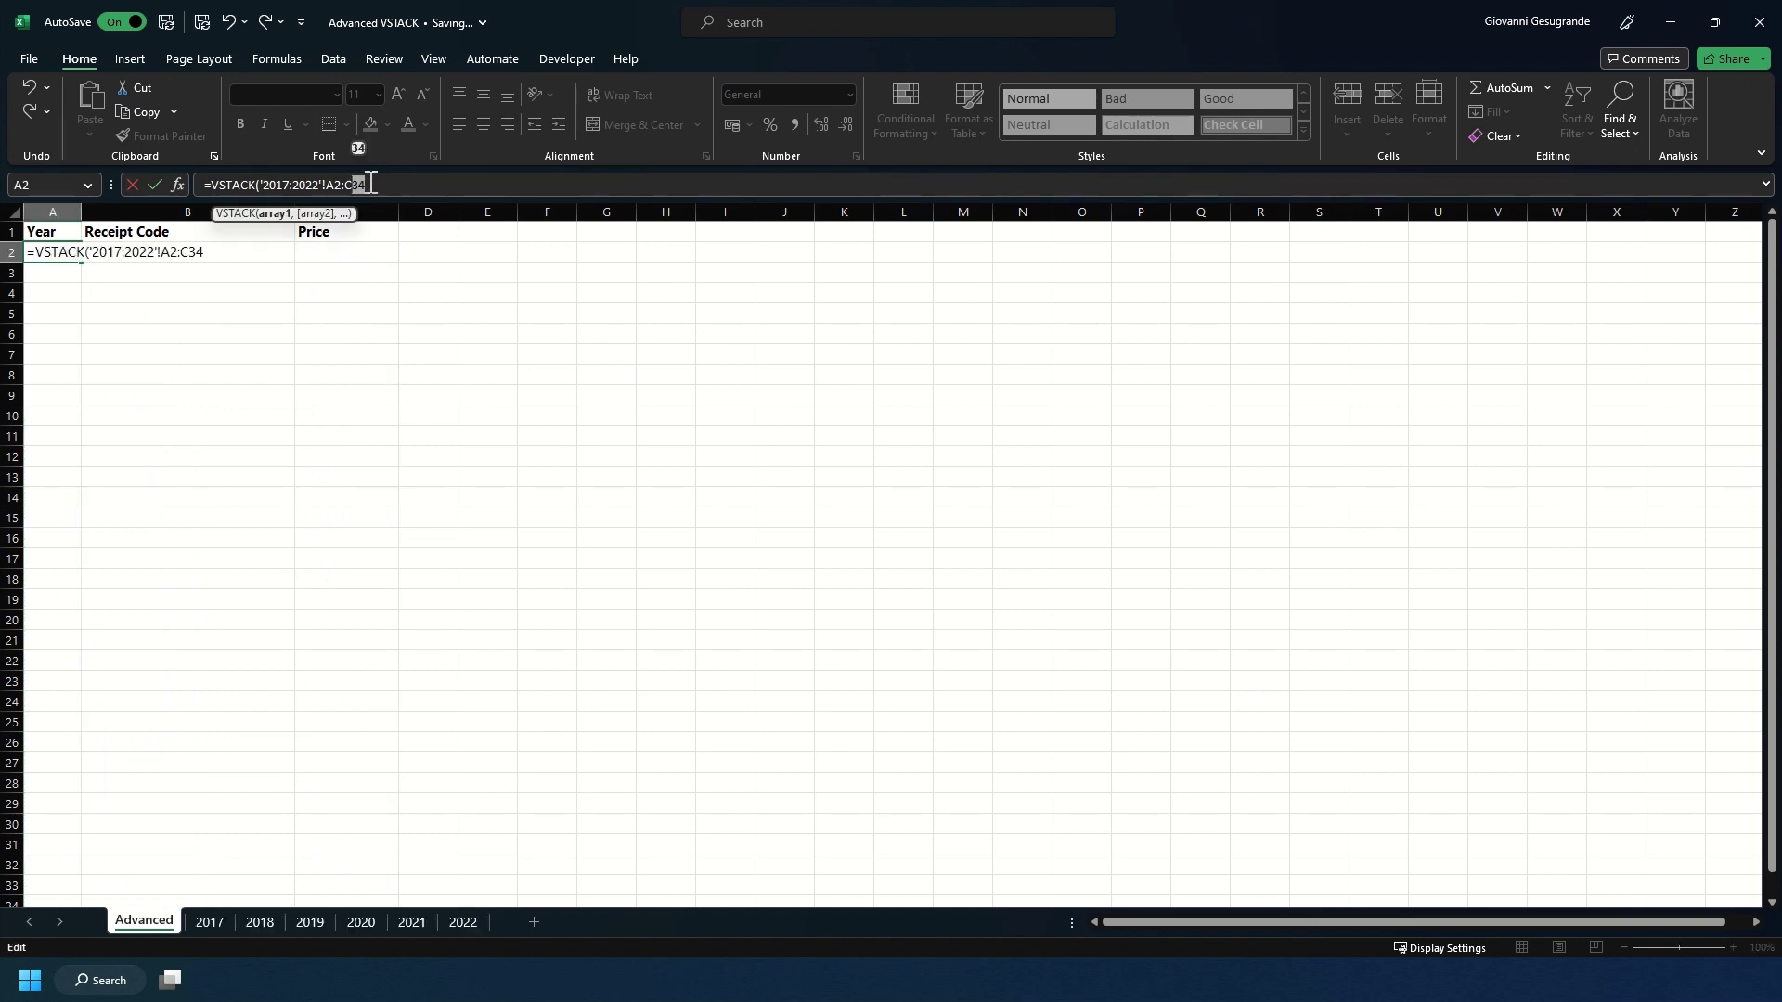
key("BackSpace")
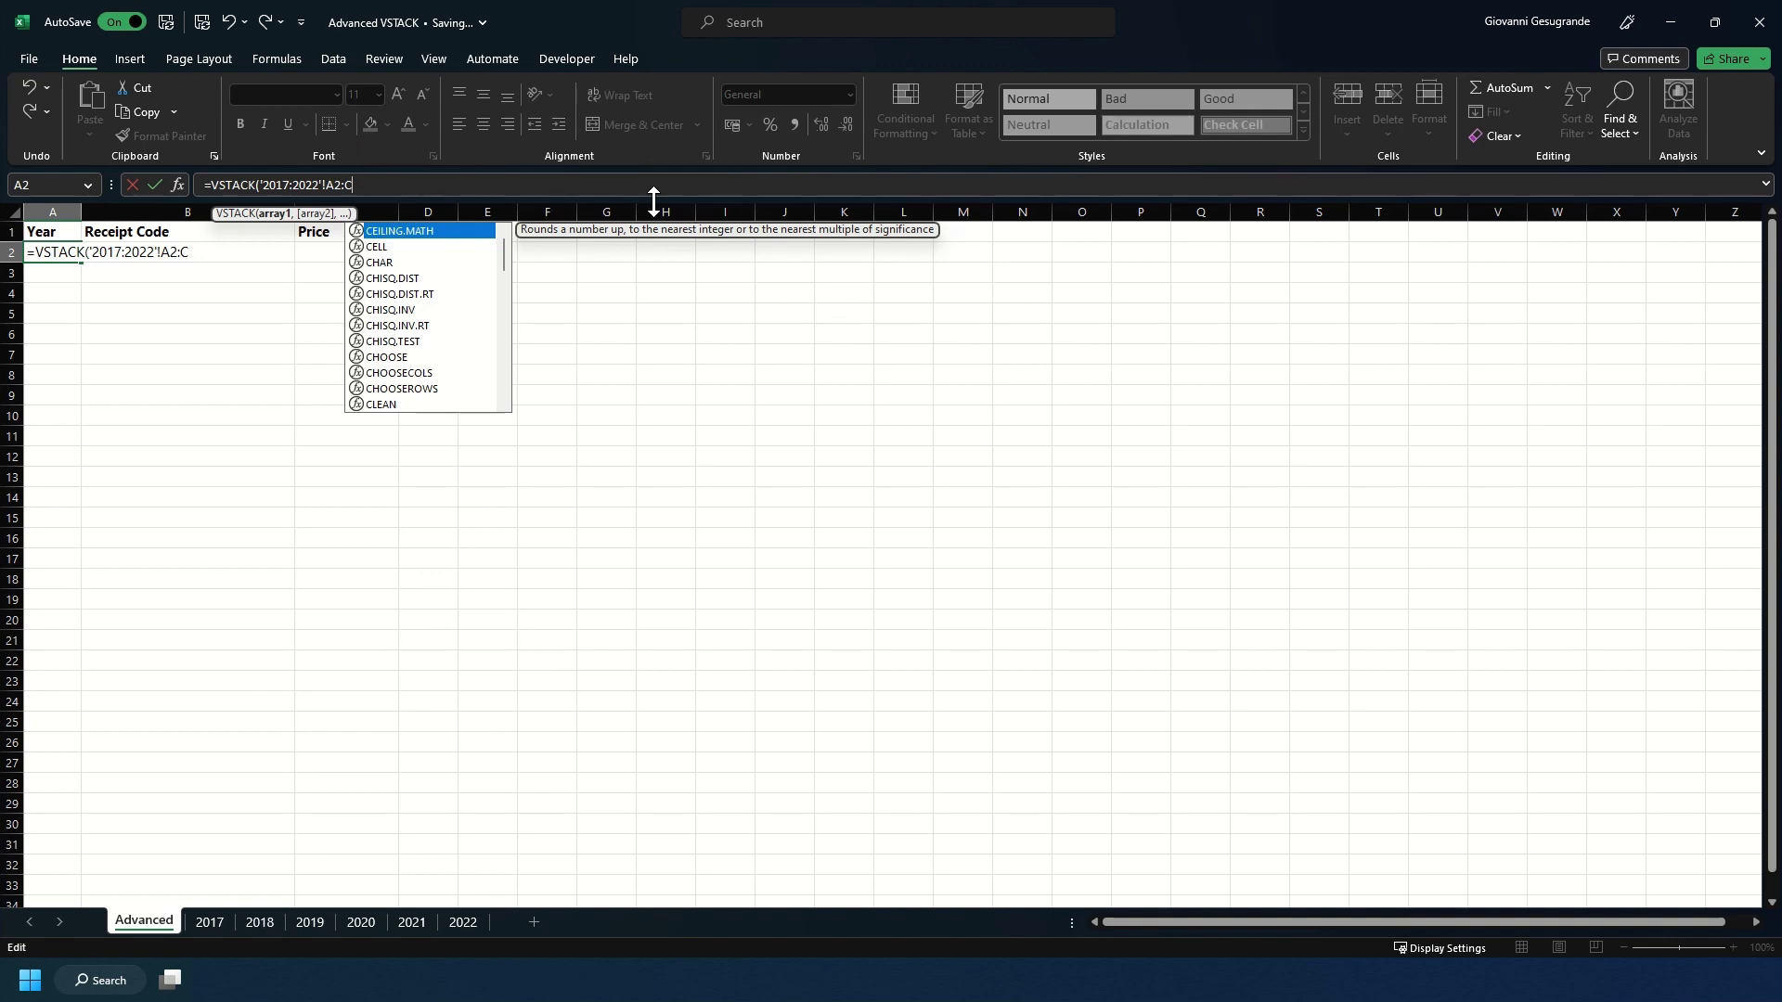
type("10000")
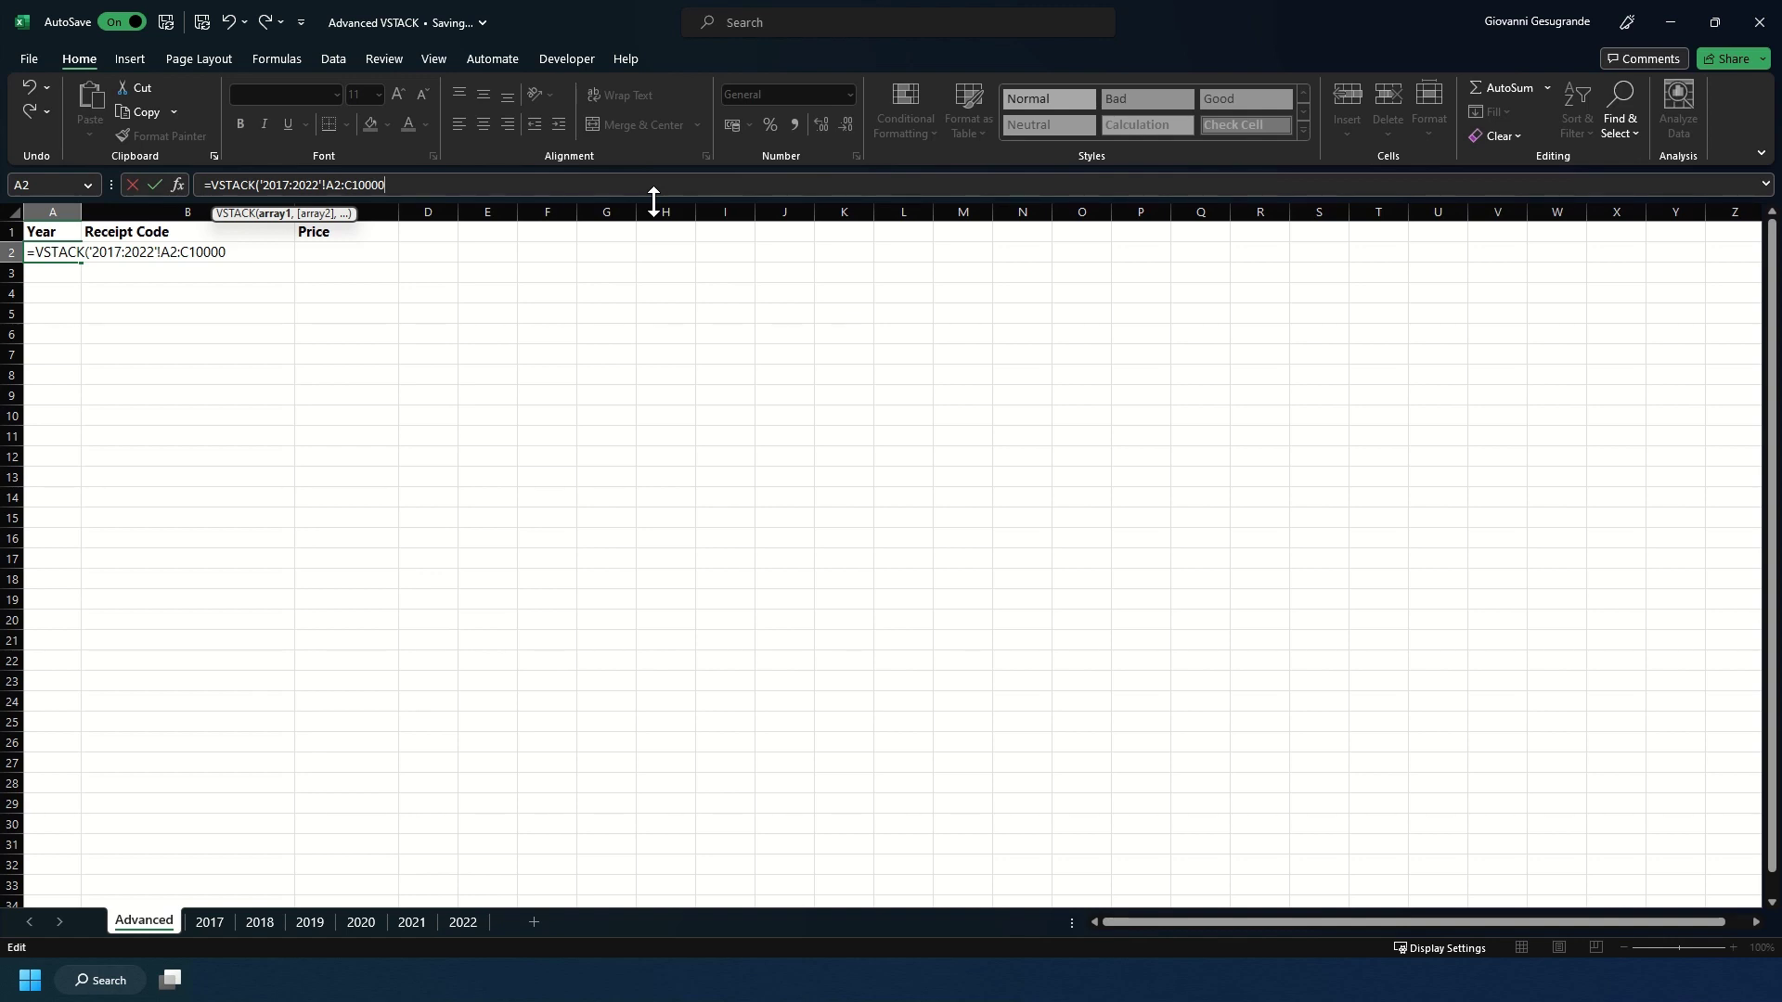
type(")")
key("Return")
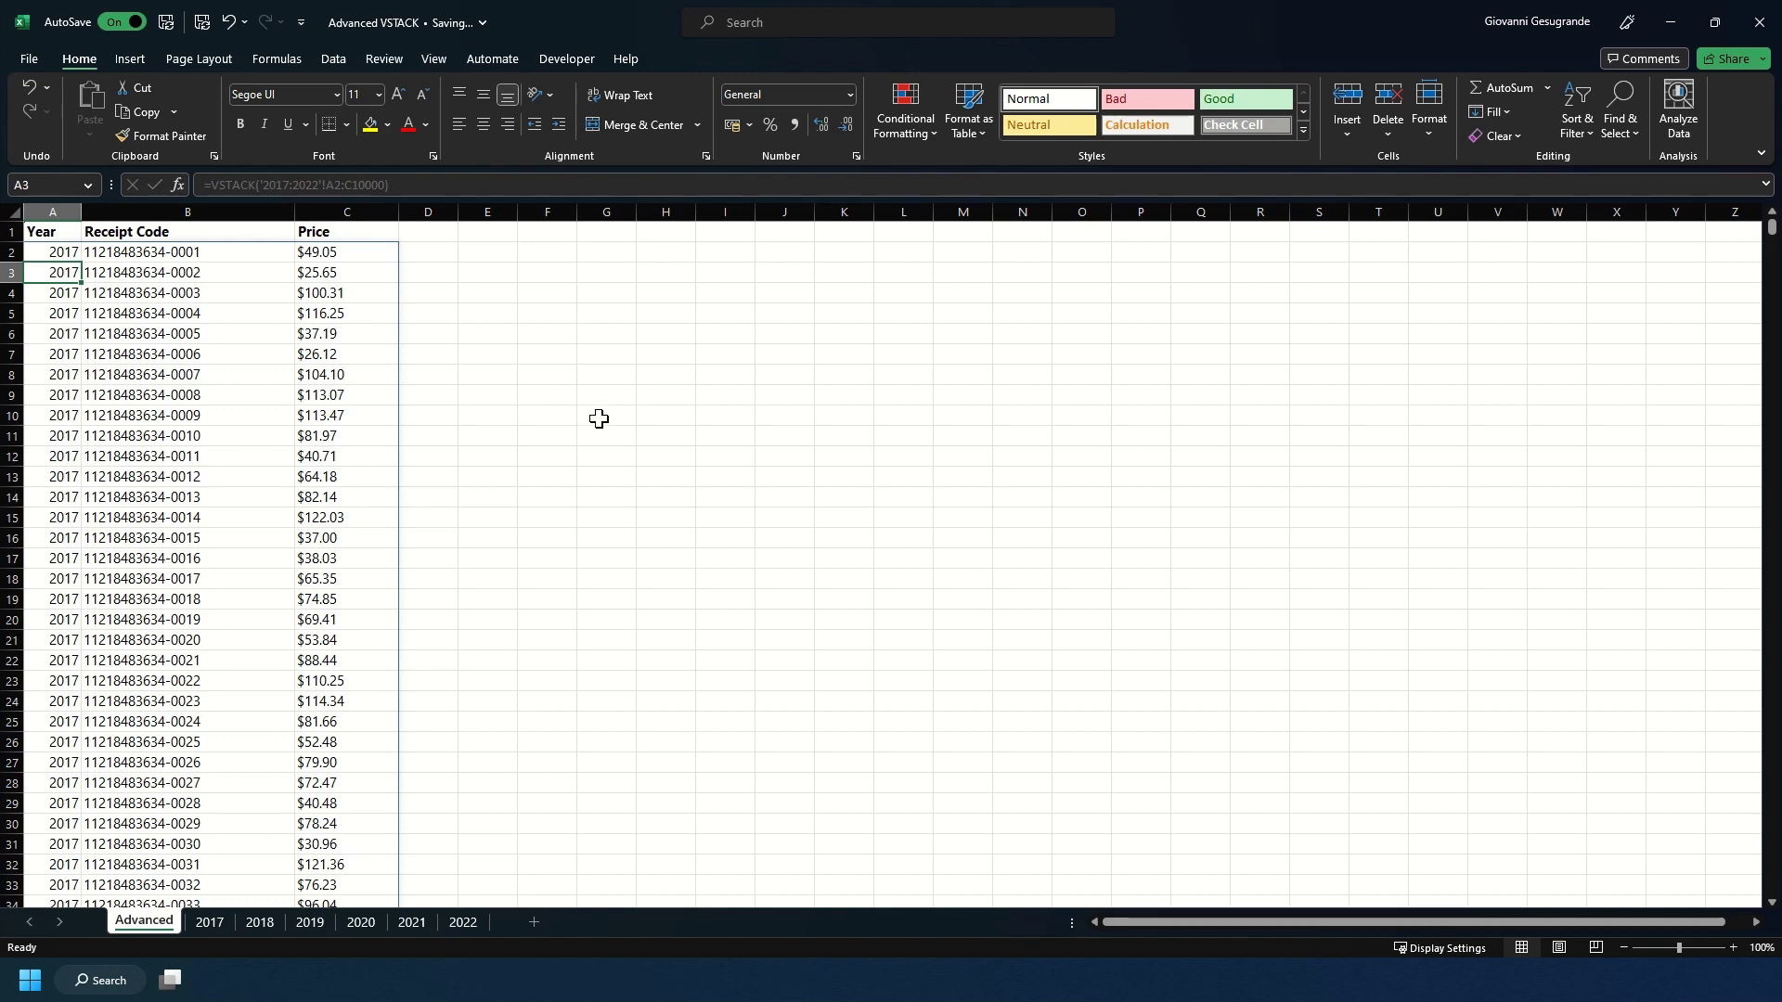
scroll(170, 644, "down", 10)
scroll(170, 644, "down", 15)
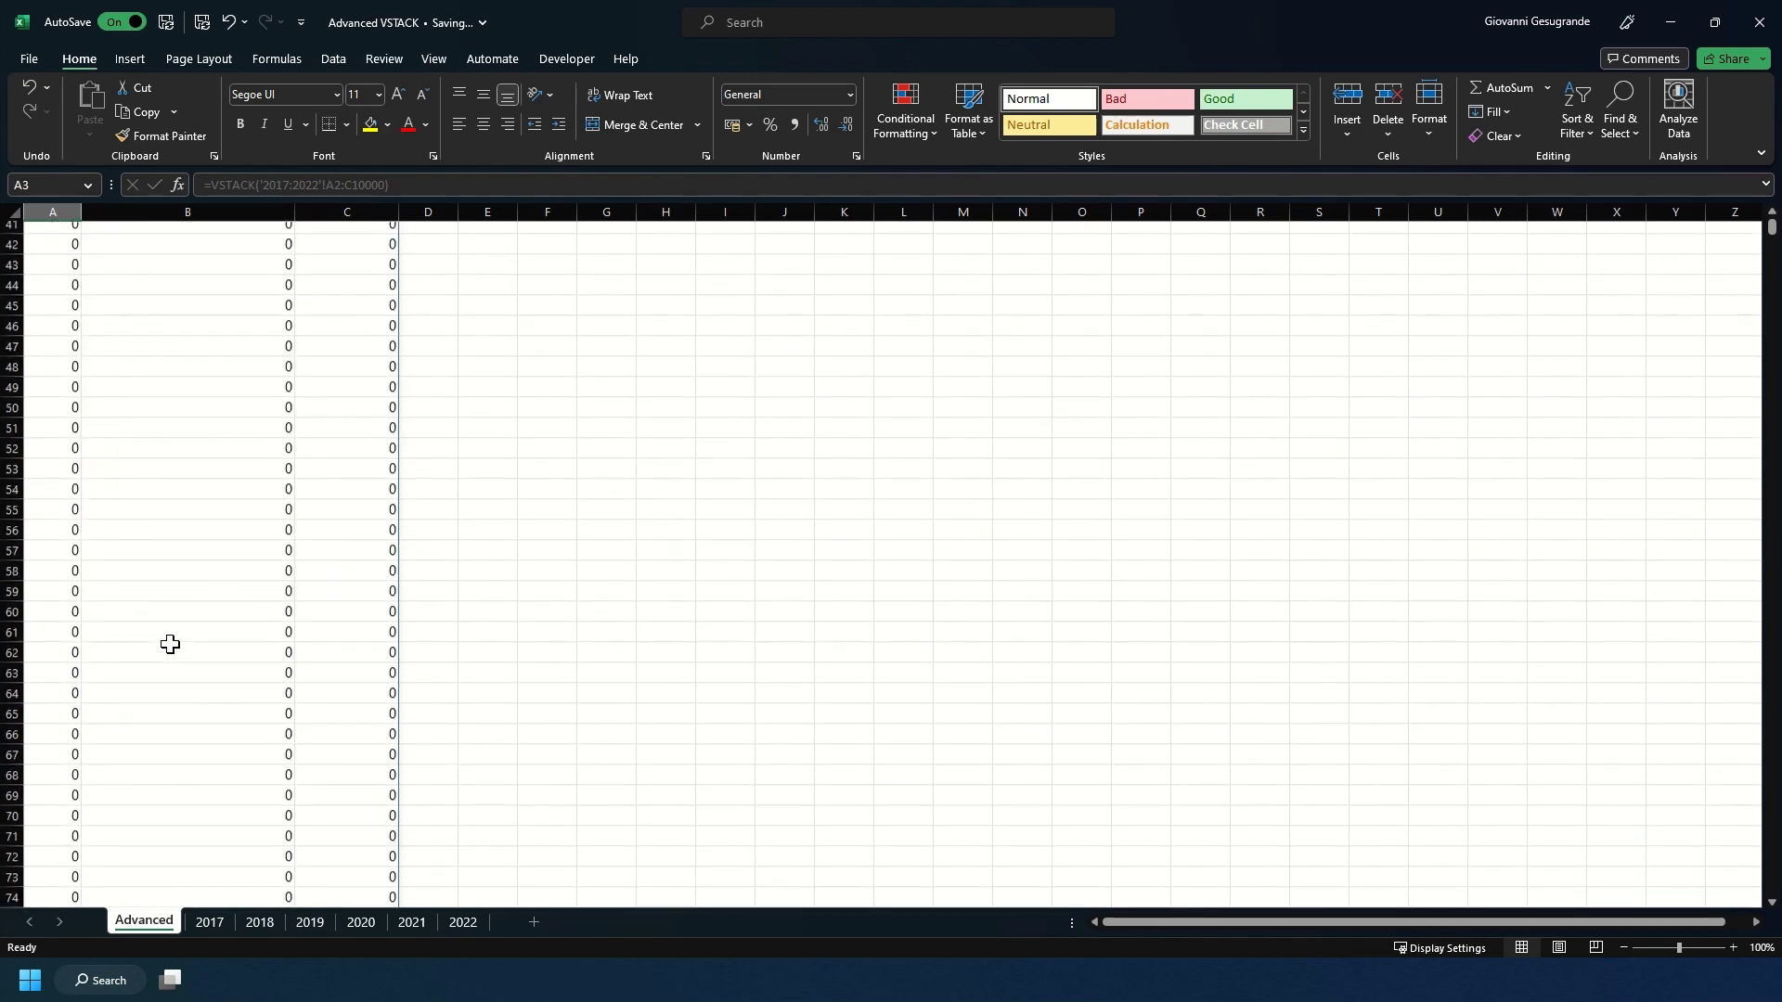
scroll(169, 644, "down", 20)
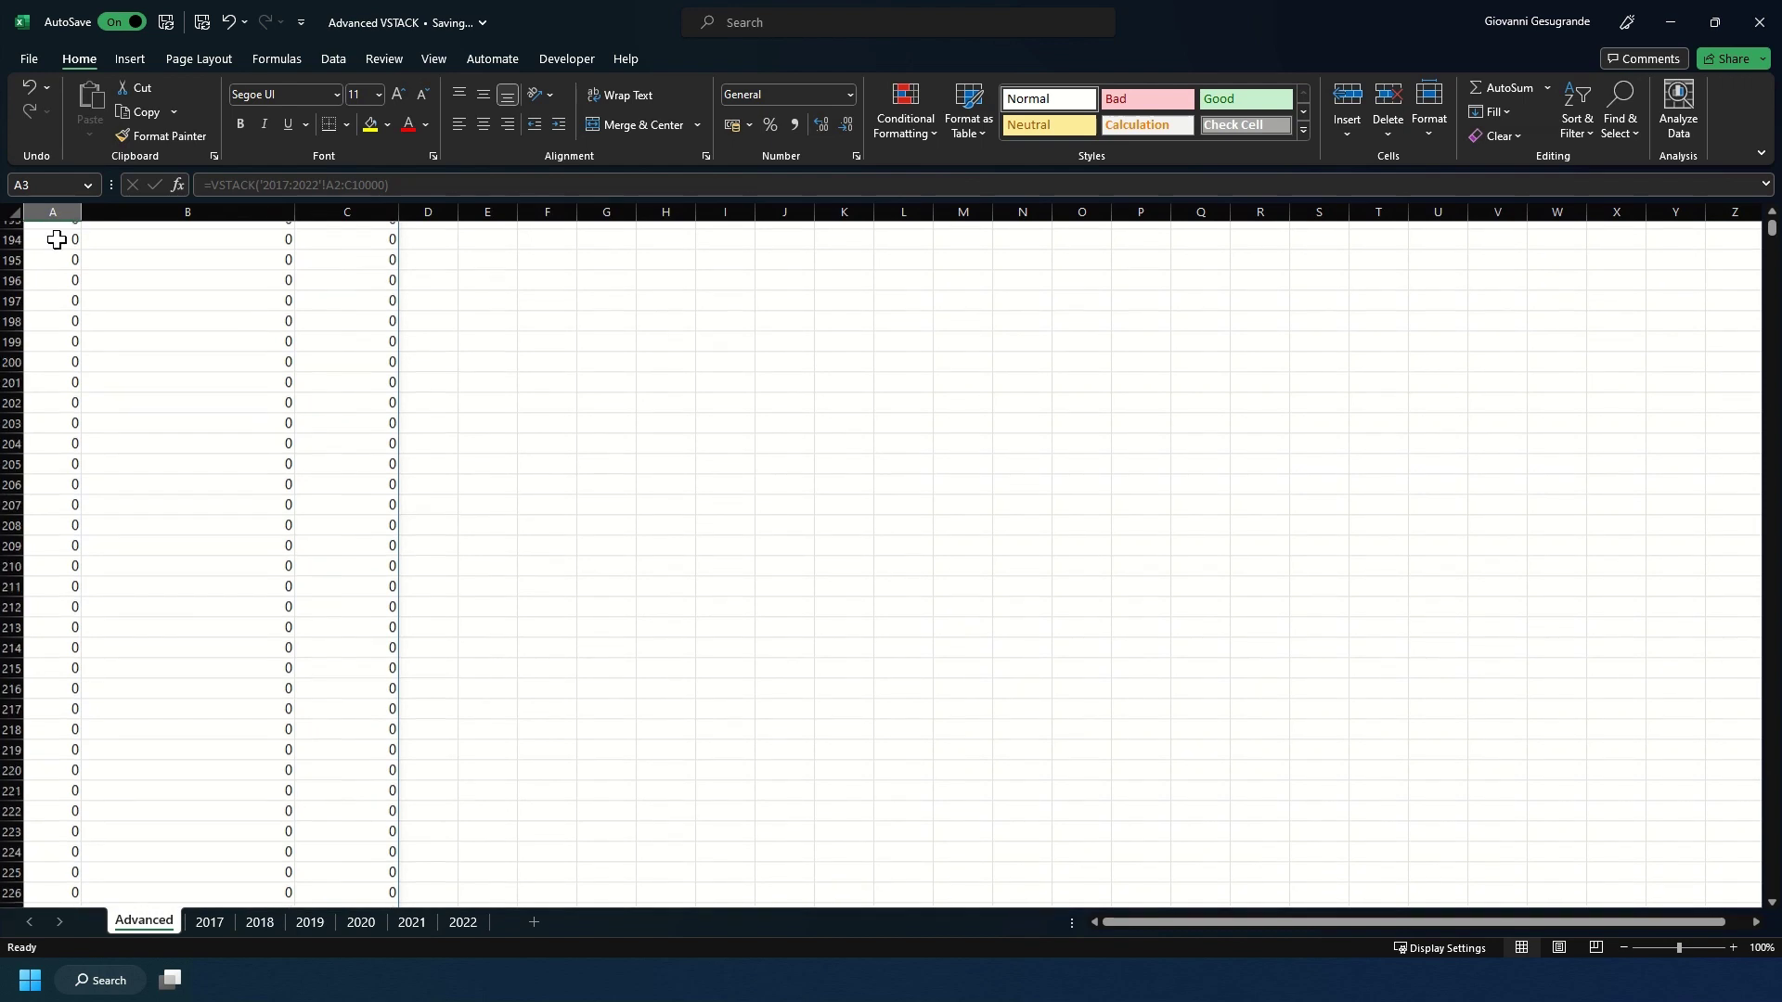
left_click(41, 190)
type("A1000")
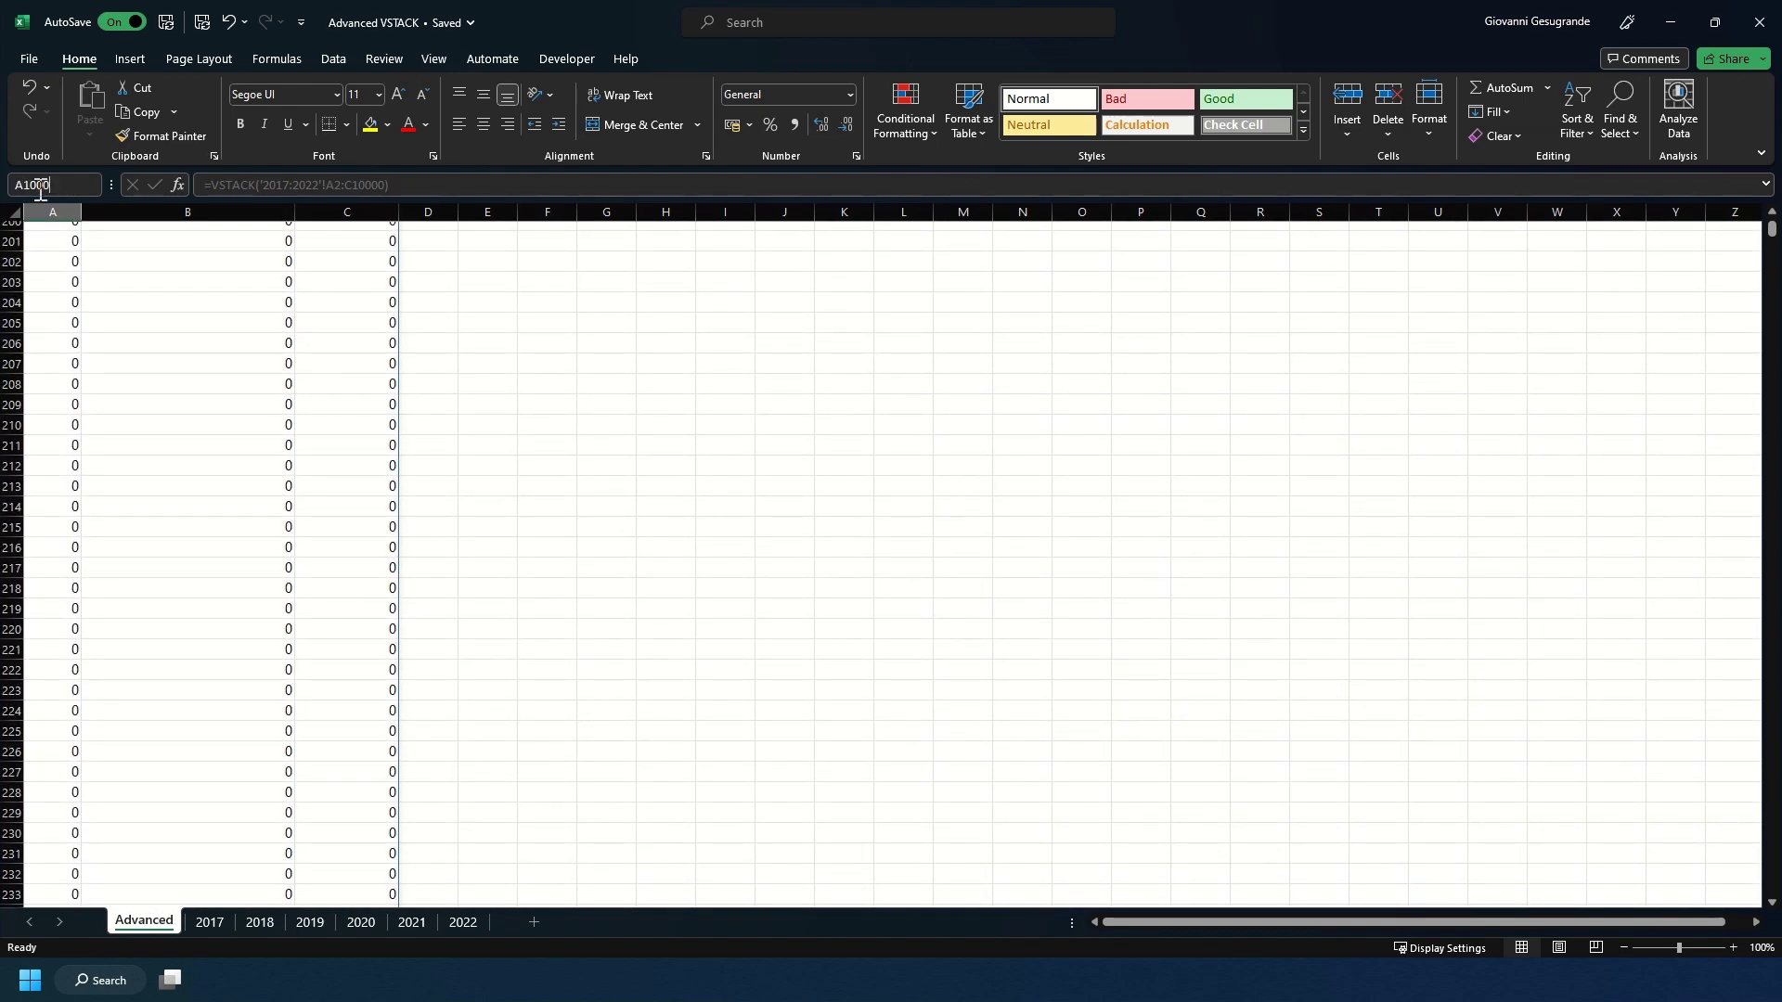
type("0")
key("Return")
scroll(148, 568, "down", 12)
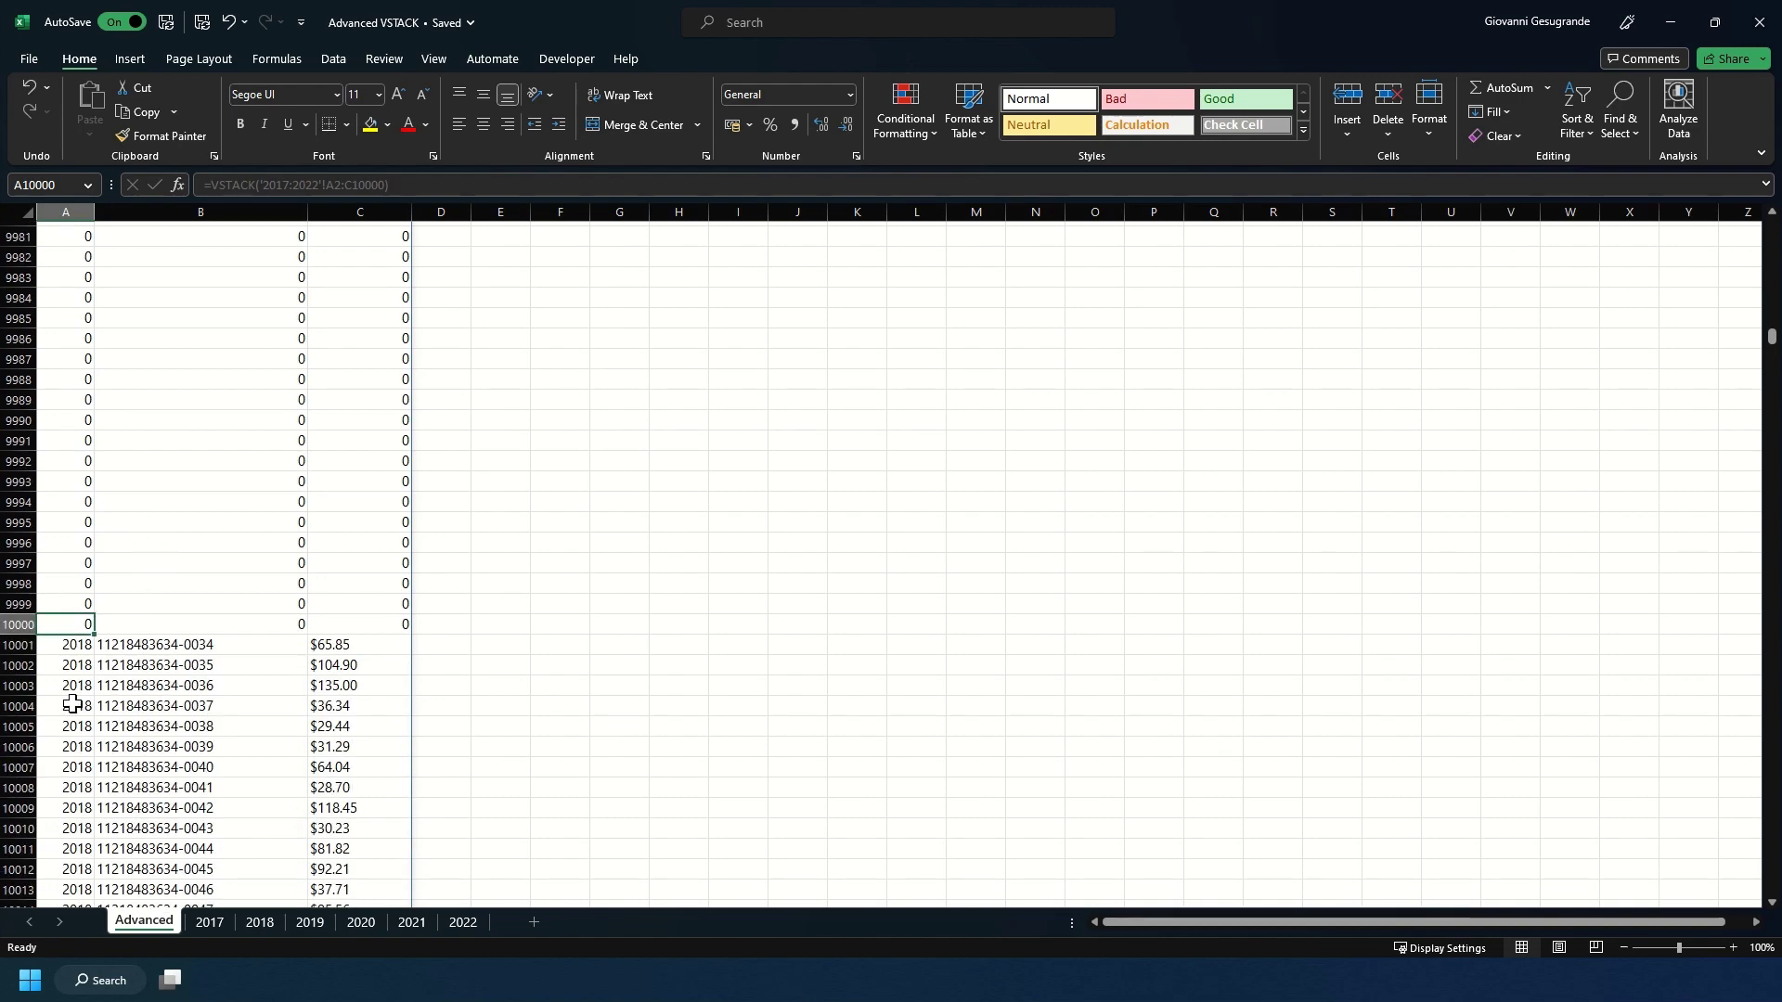
scroll(73, 704, "down", 20)
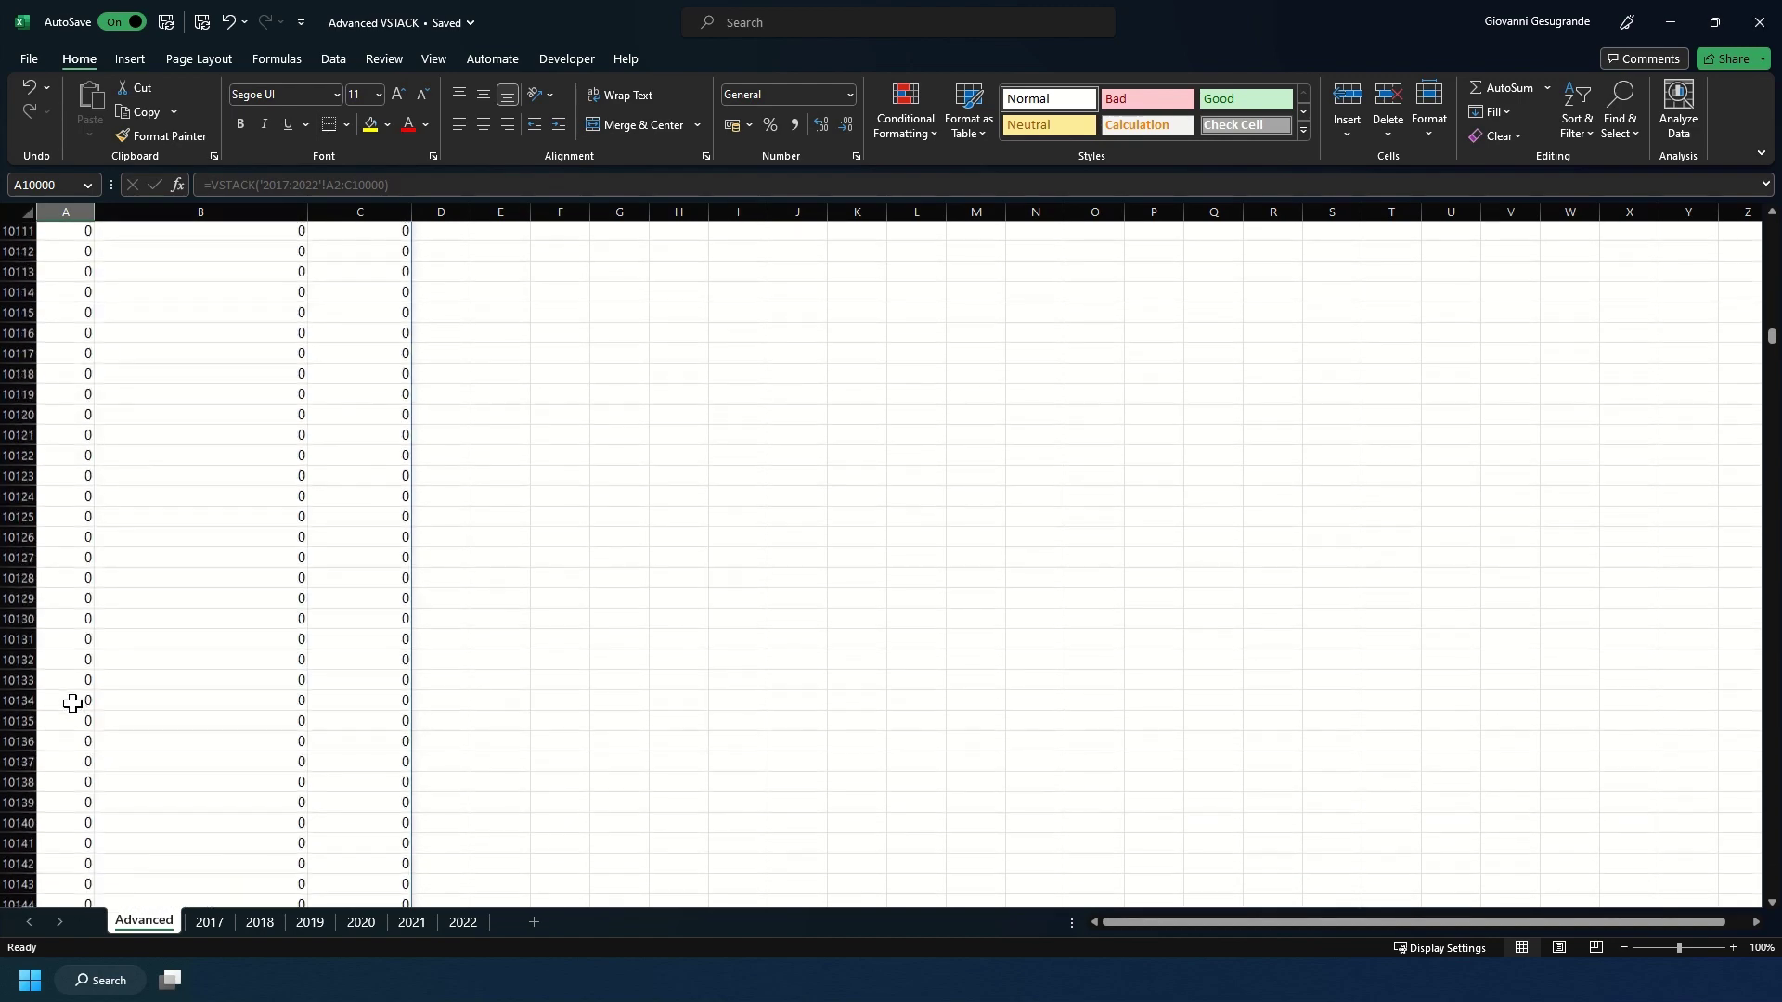
scroll(72, 703, "down", 1)
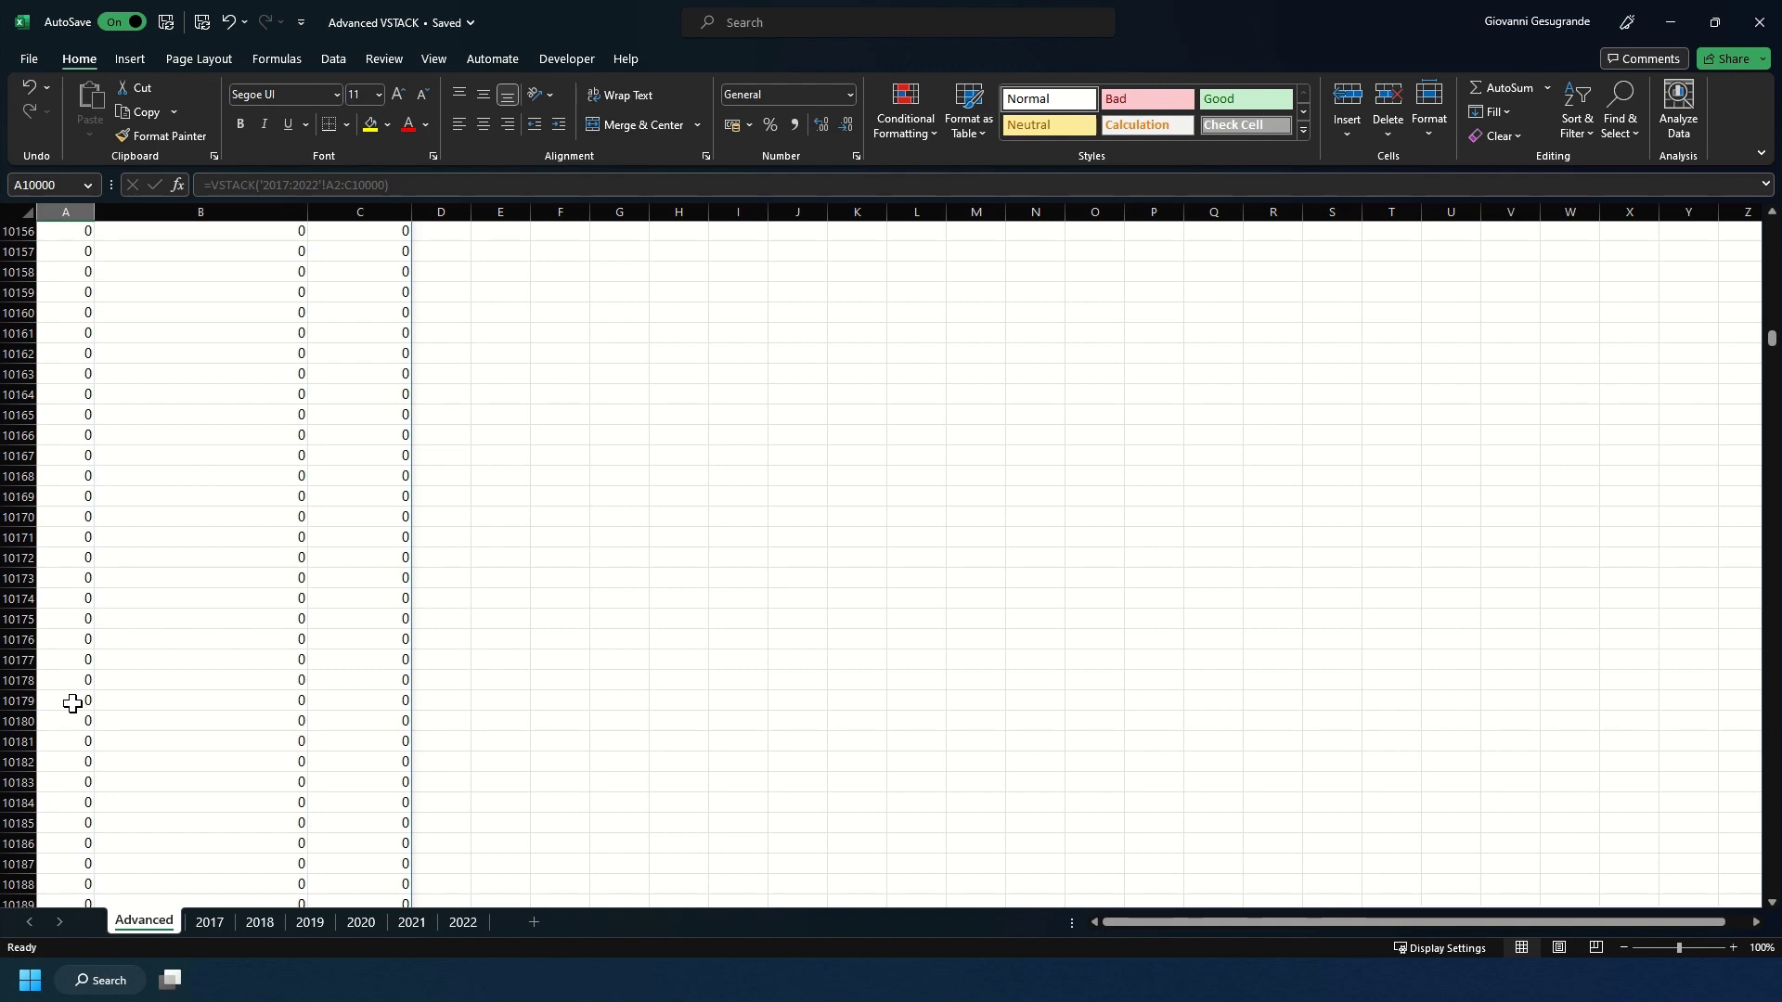
key("ctrl+Up")
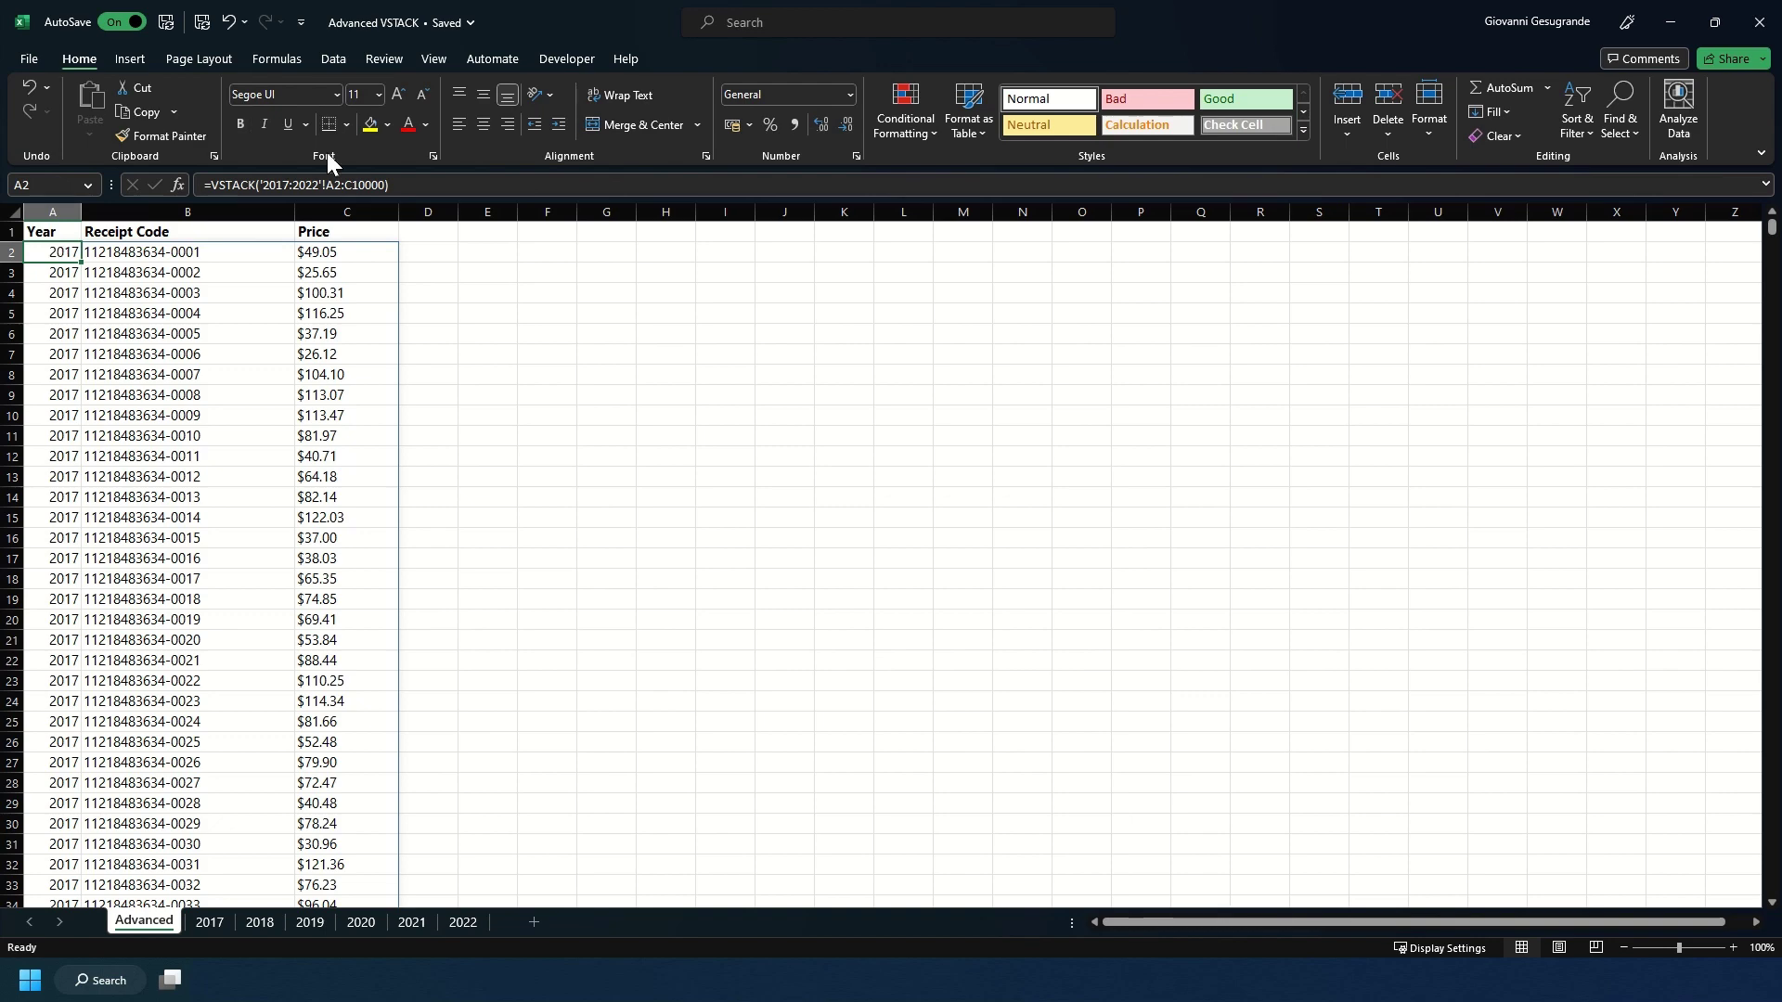
scroll(144, 597, "down", 5)
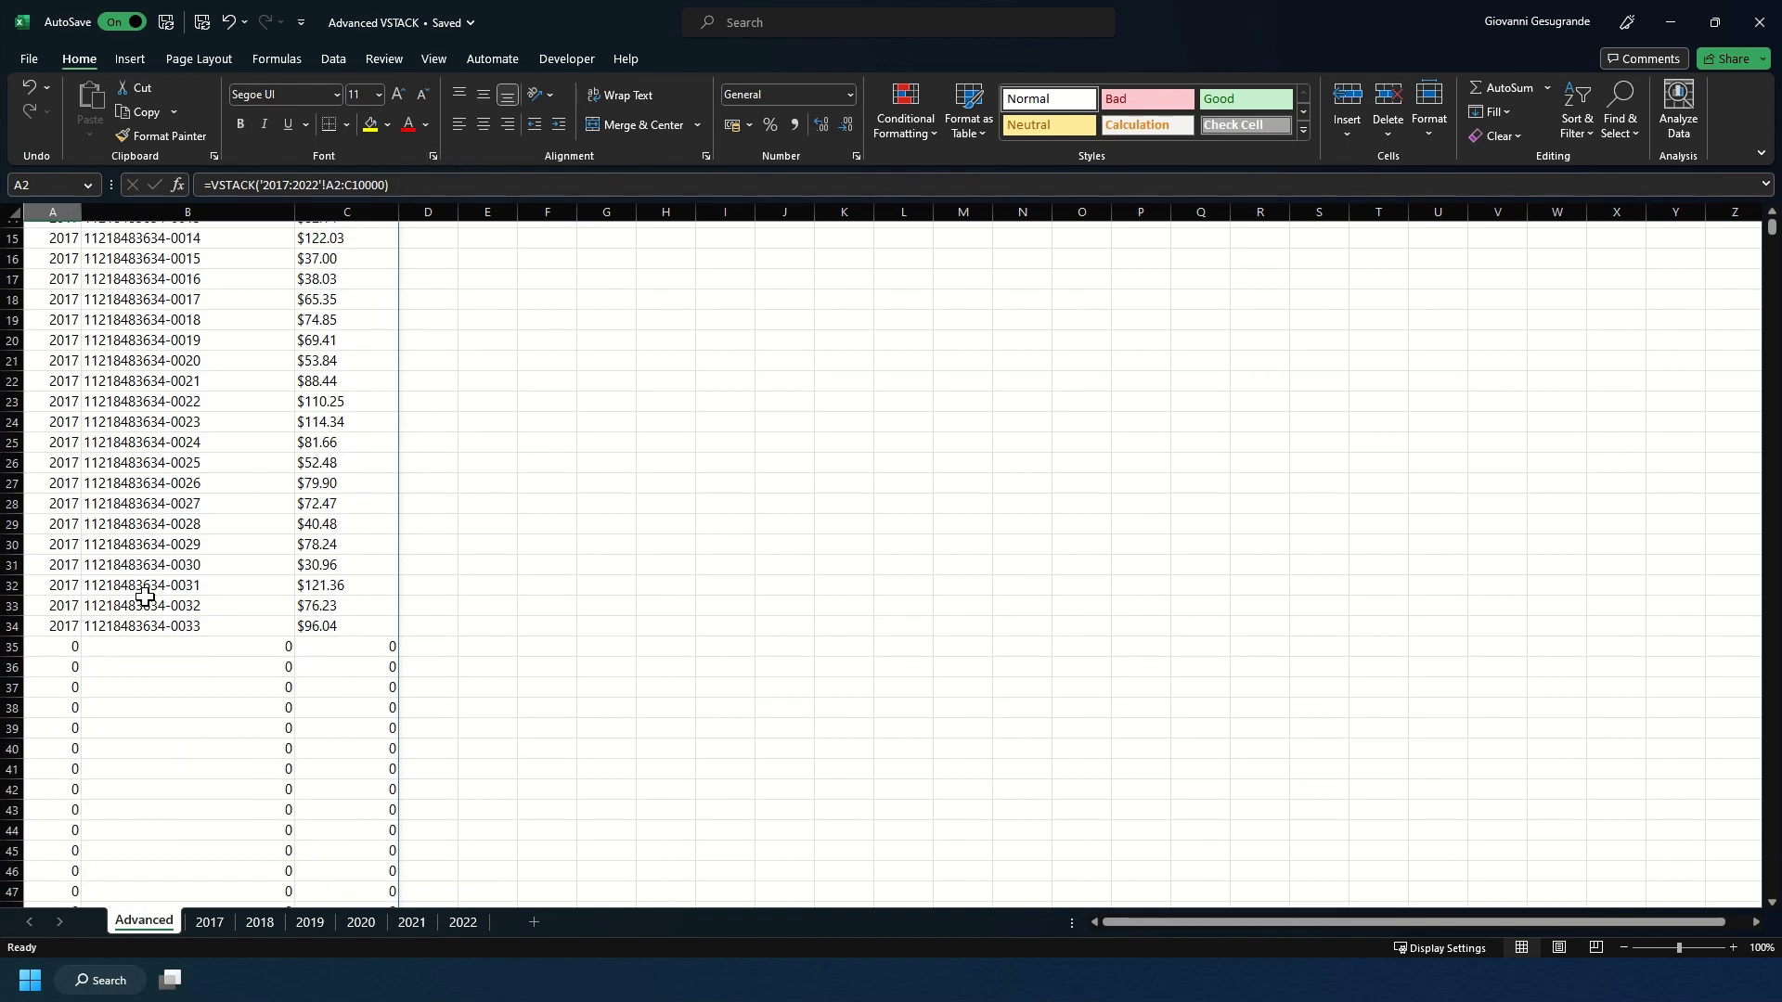
scroll(144, 596, "down", 2)
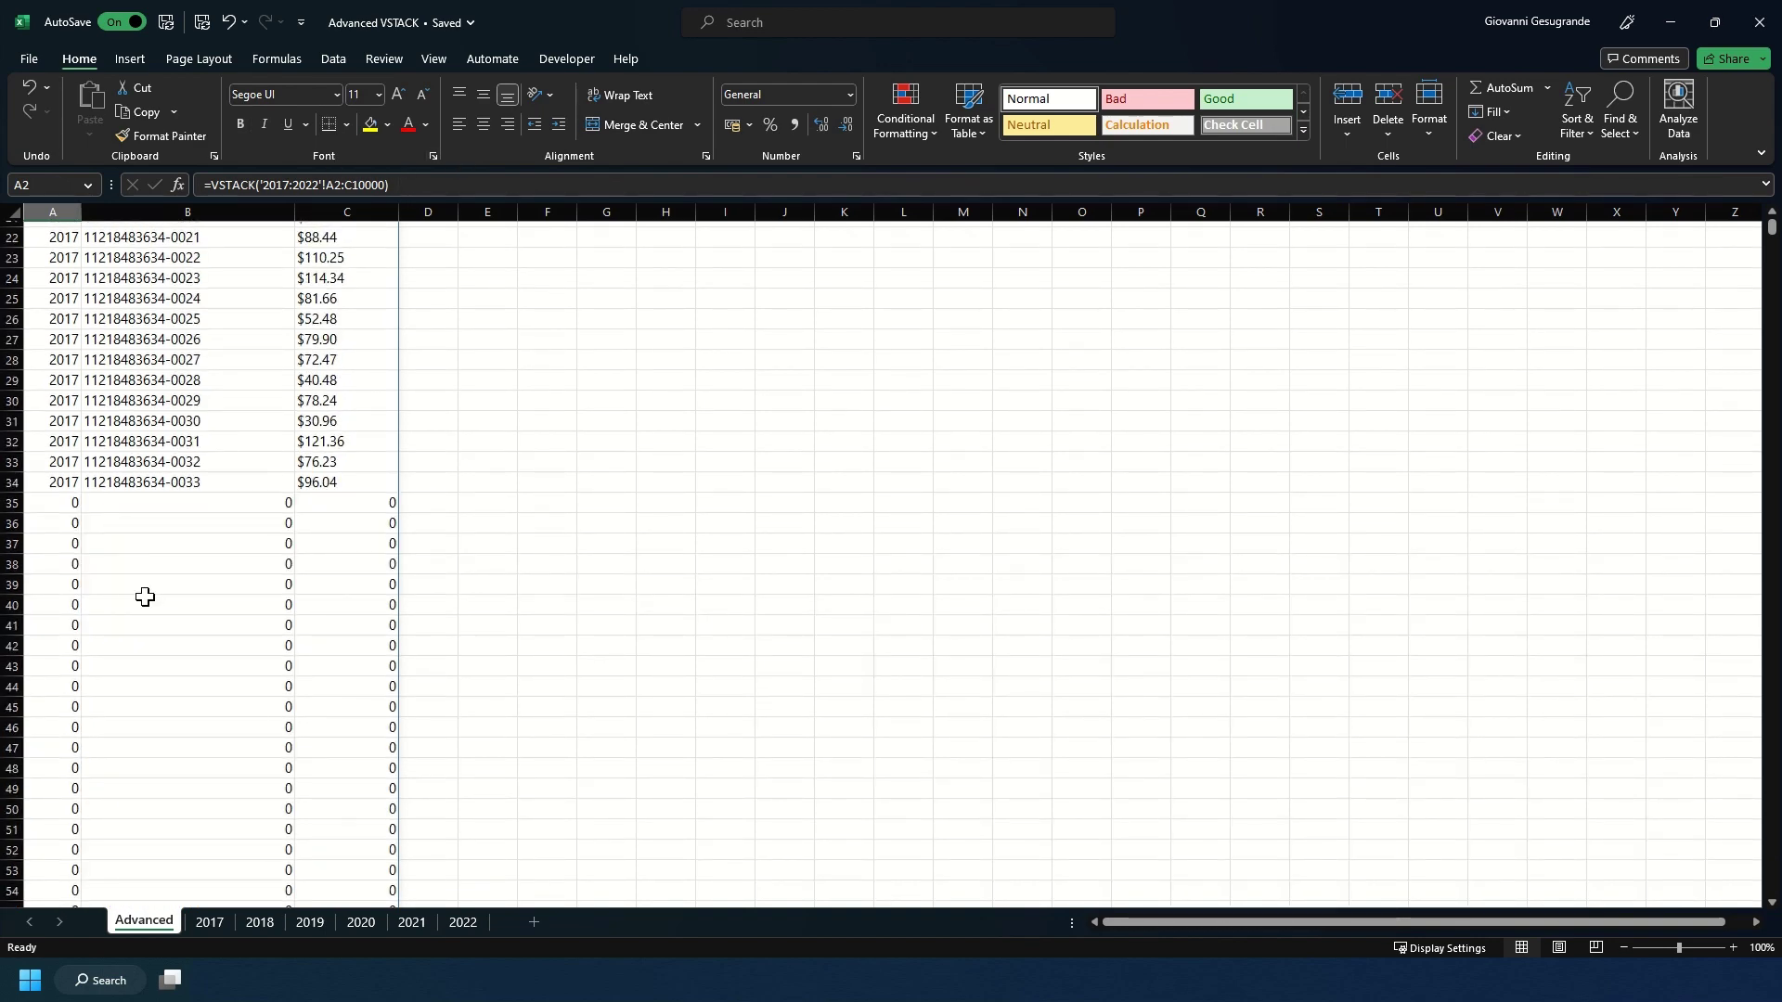
scroll(143, 597, "up", 7)
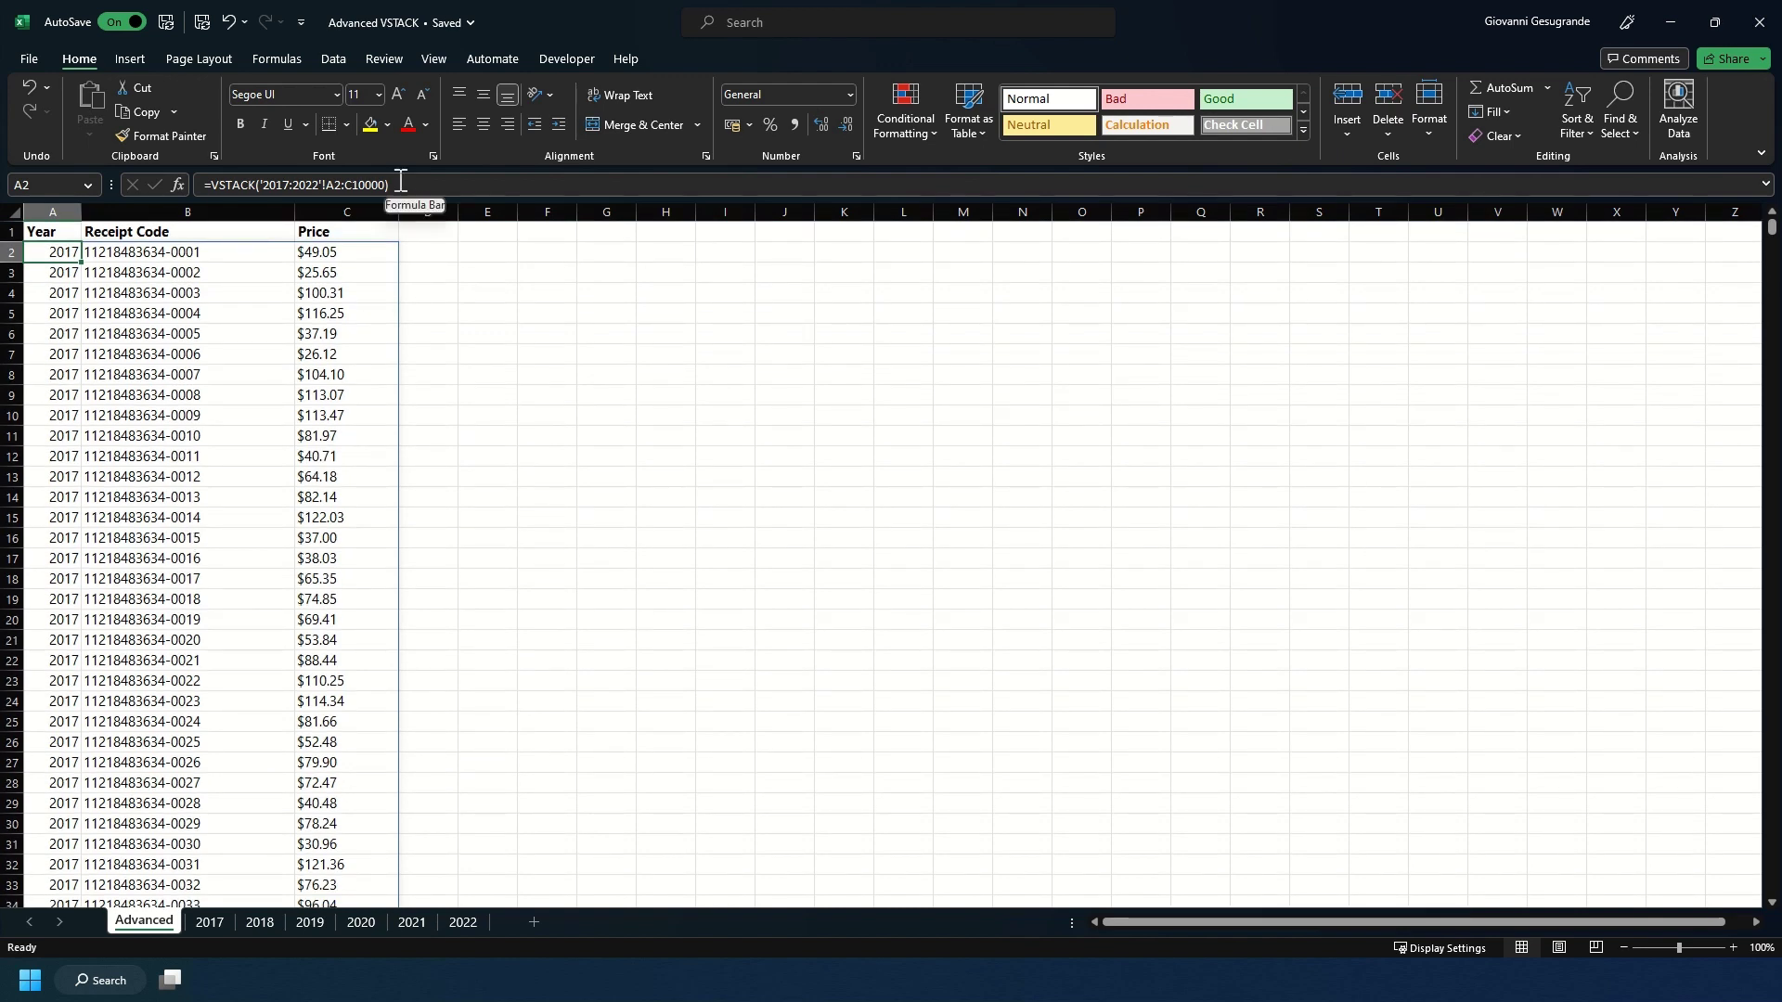
Step: Wrap the A2 VSTACK expression in a FILTER function, ready for its condition
left_click_drag(400, 181, 213, 184)
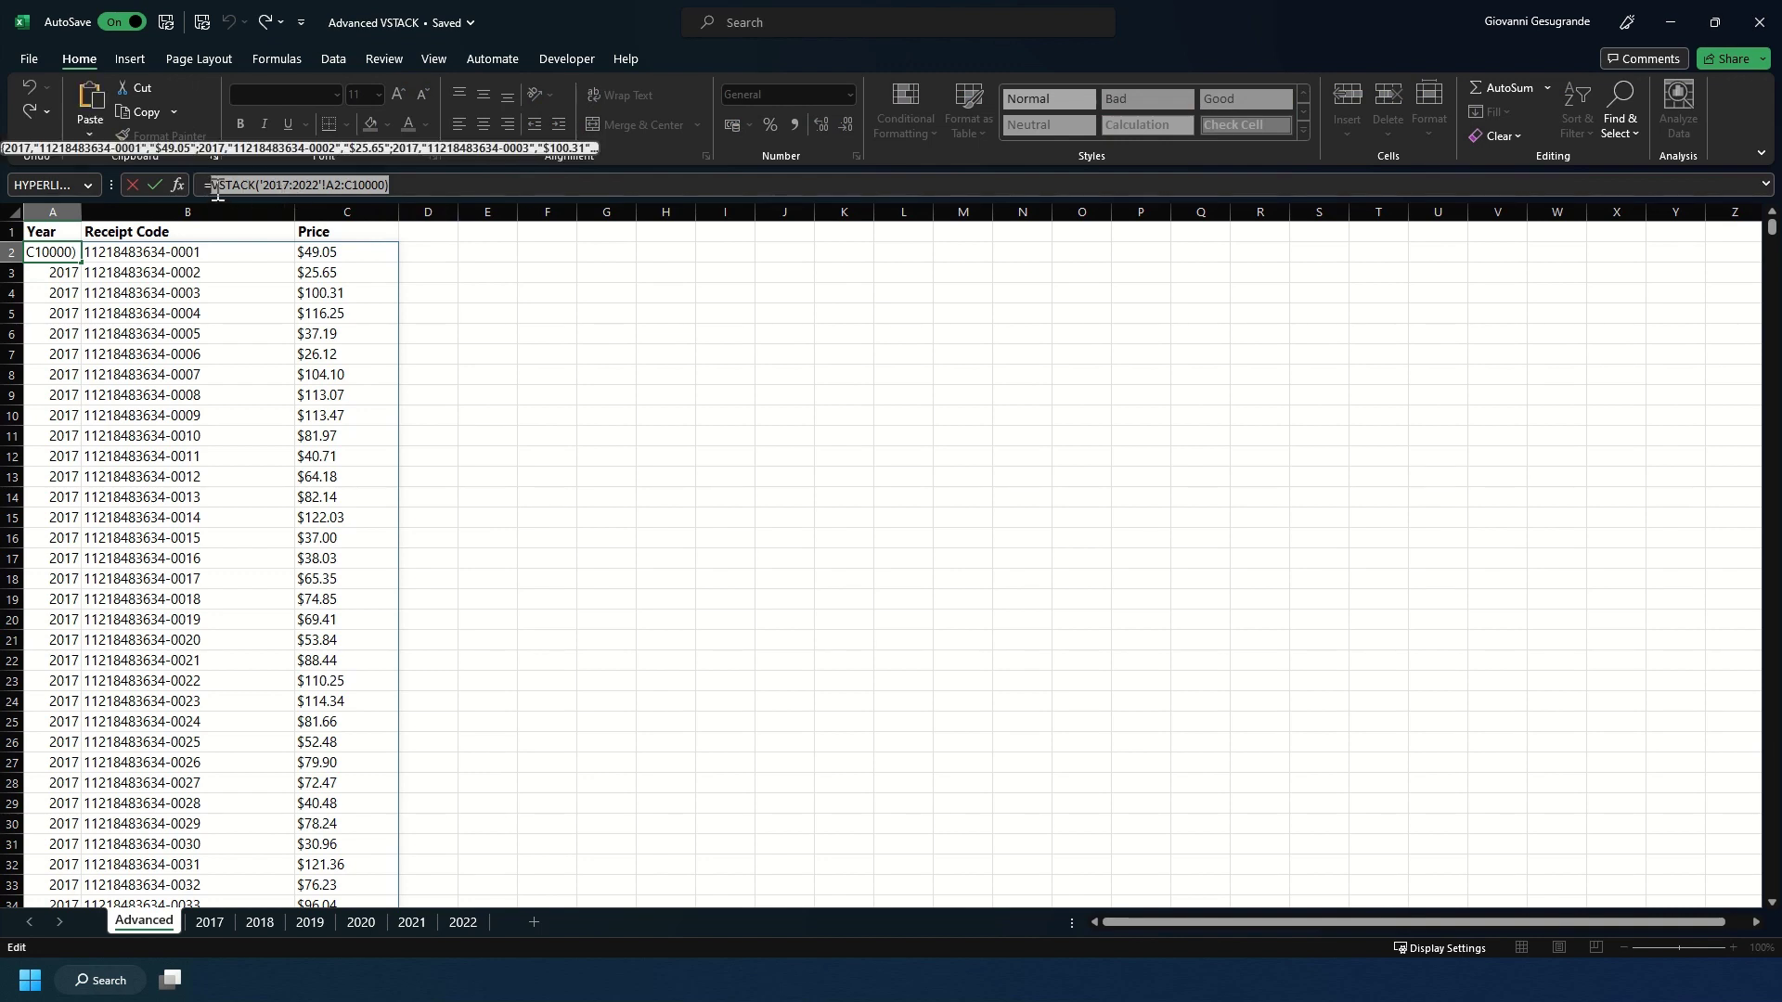
left_click(214, 187)
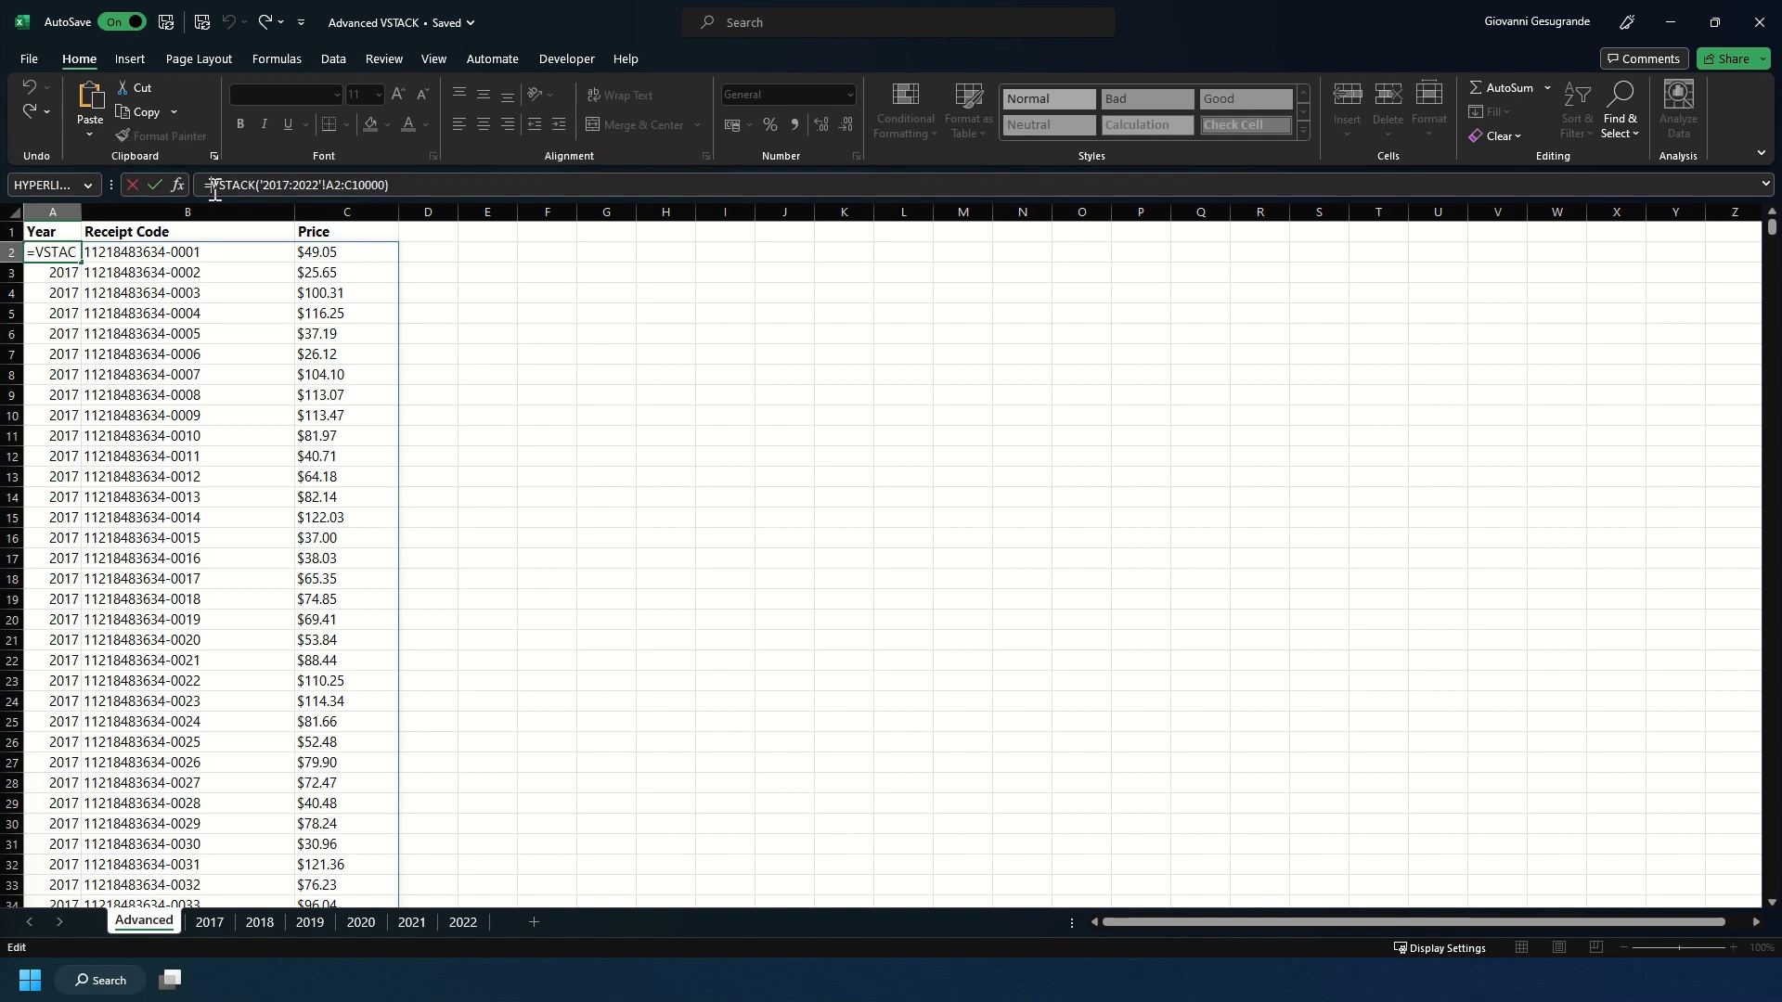
type("FILTER")
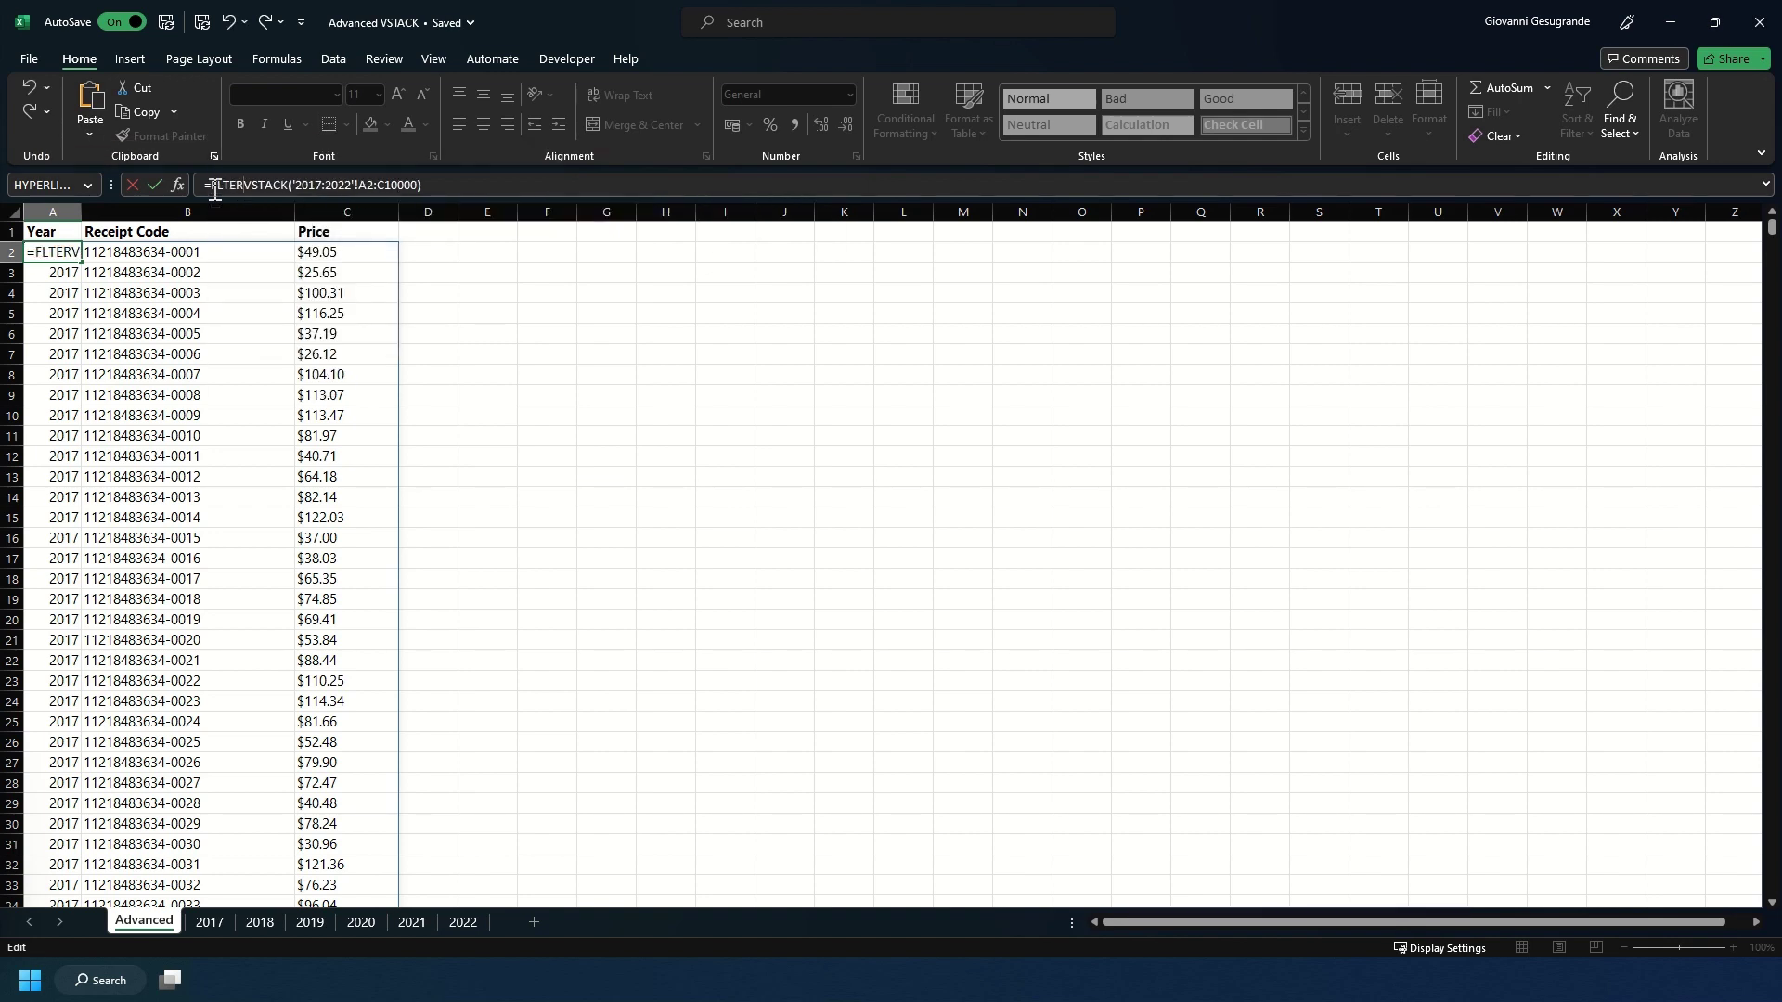
key("BackSpace")
key("BackSpace")
key("BackSpace")
key("BackSpace")
key("BackSpace")
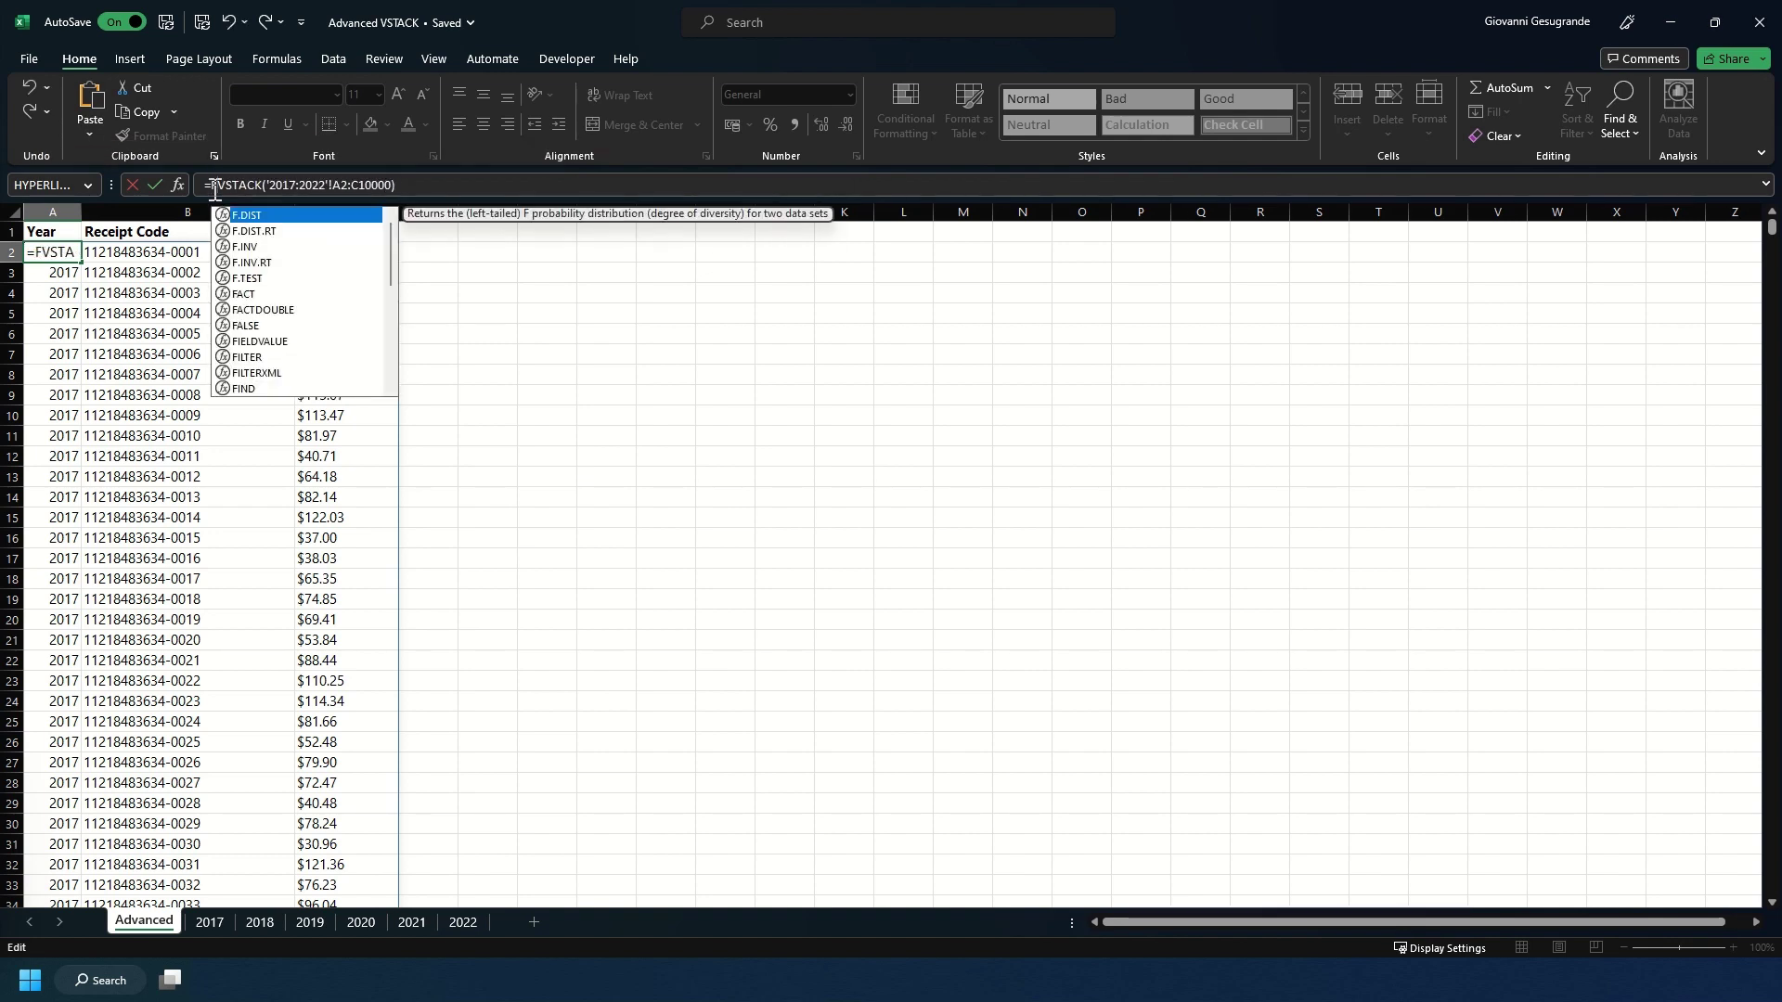
key("BackSpace")
type("FILTER(")
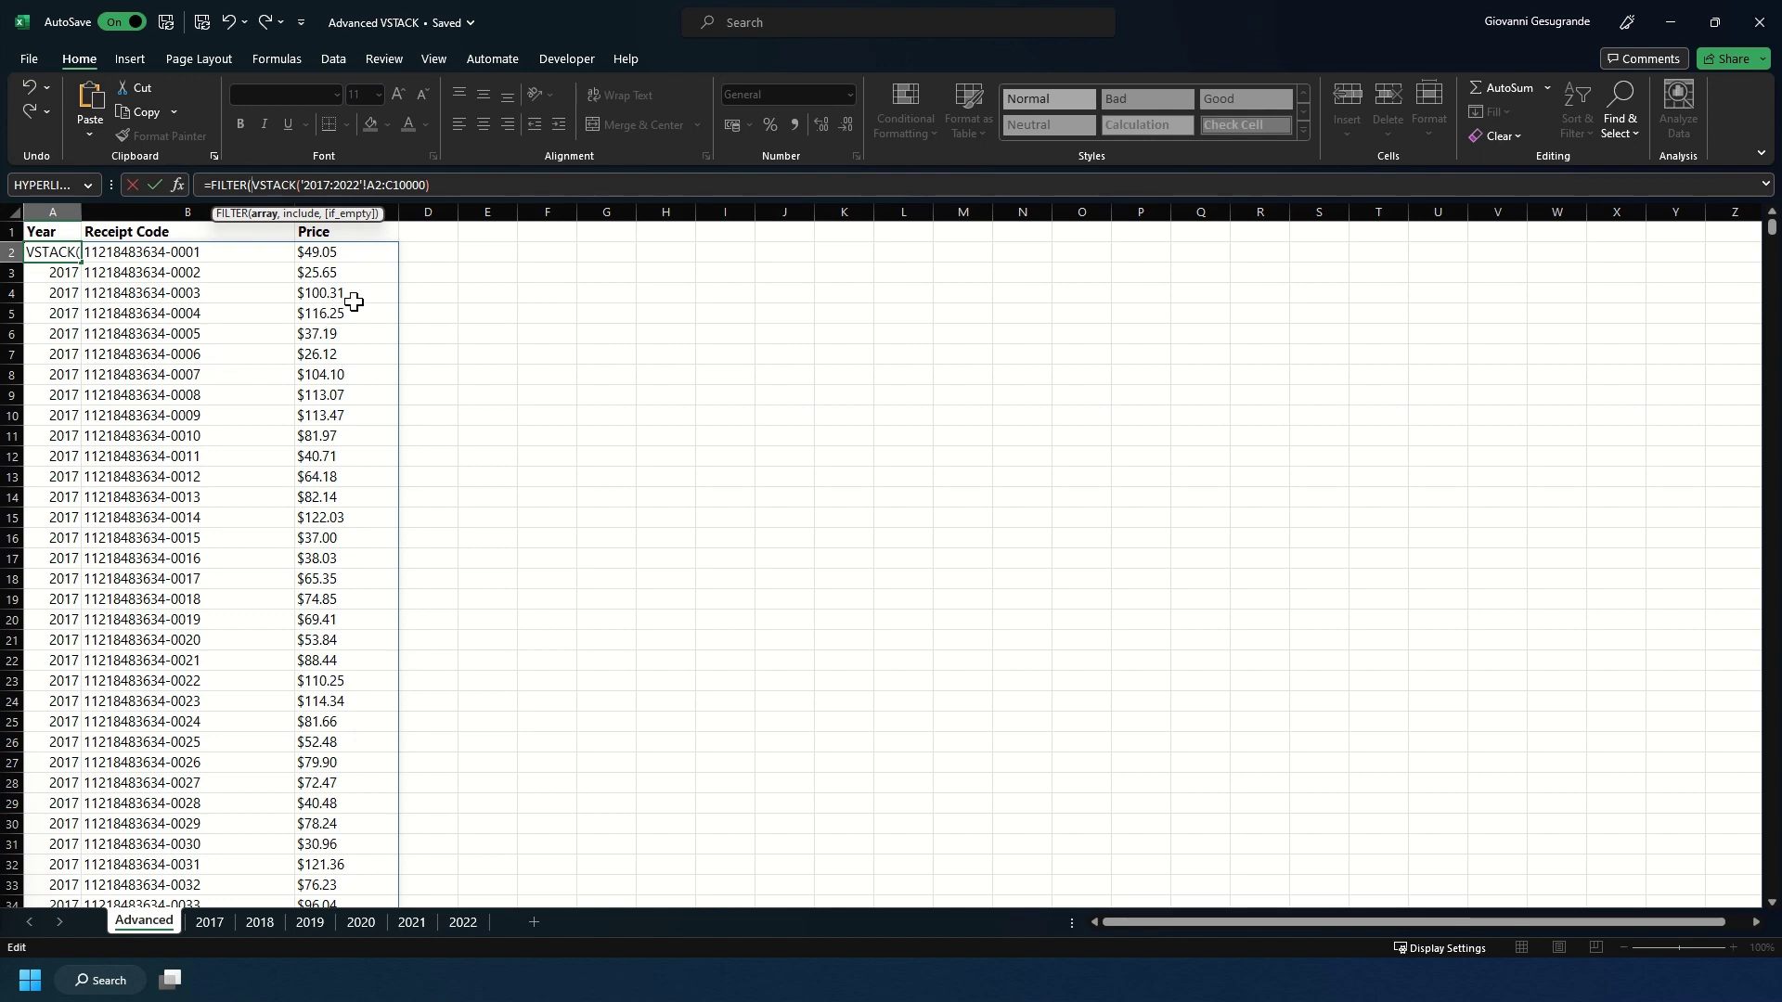
left_click(437, 185)
type(",")
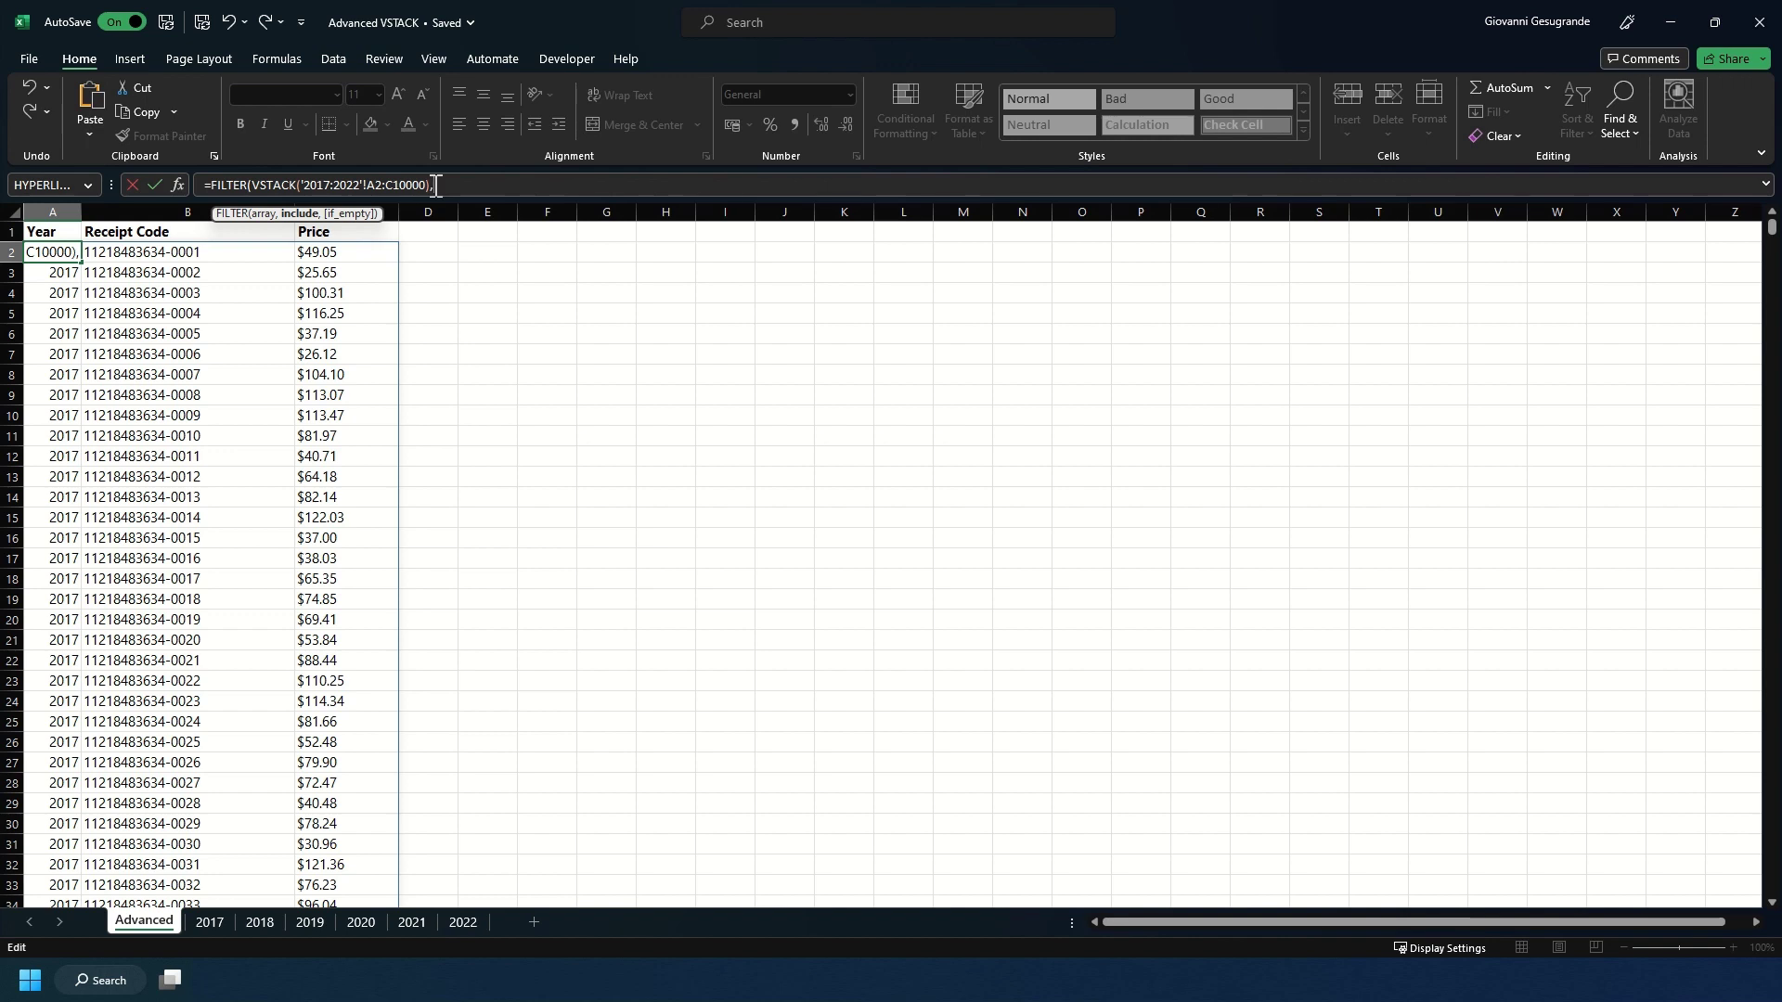
Step: Add the condition VSTACK('2017:2022'!A2:A10000)<>"" and confirm the FILTER formula
type("VSTACK('2017:2022'!A2:C10000)")
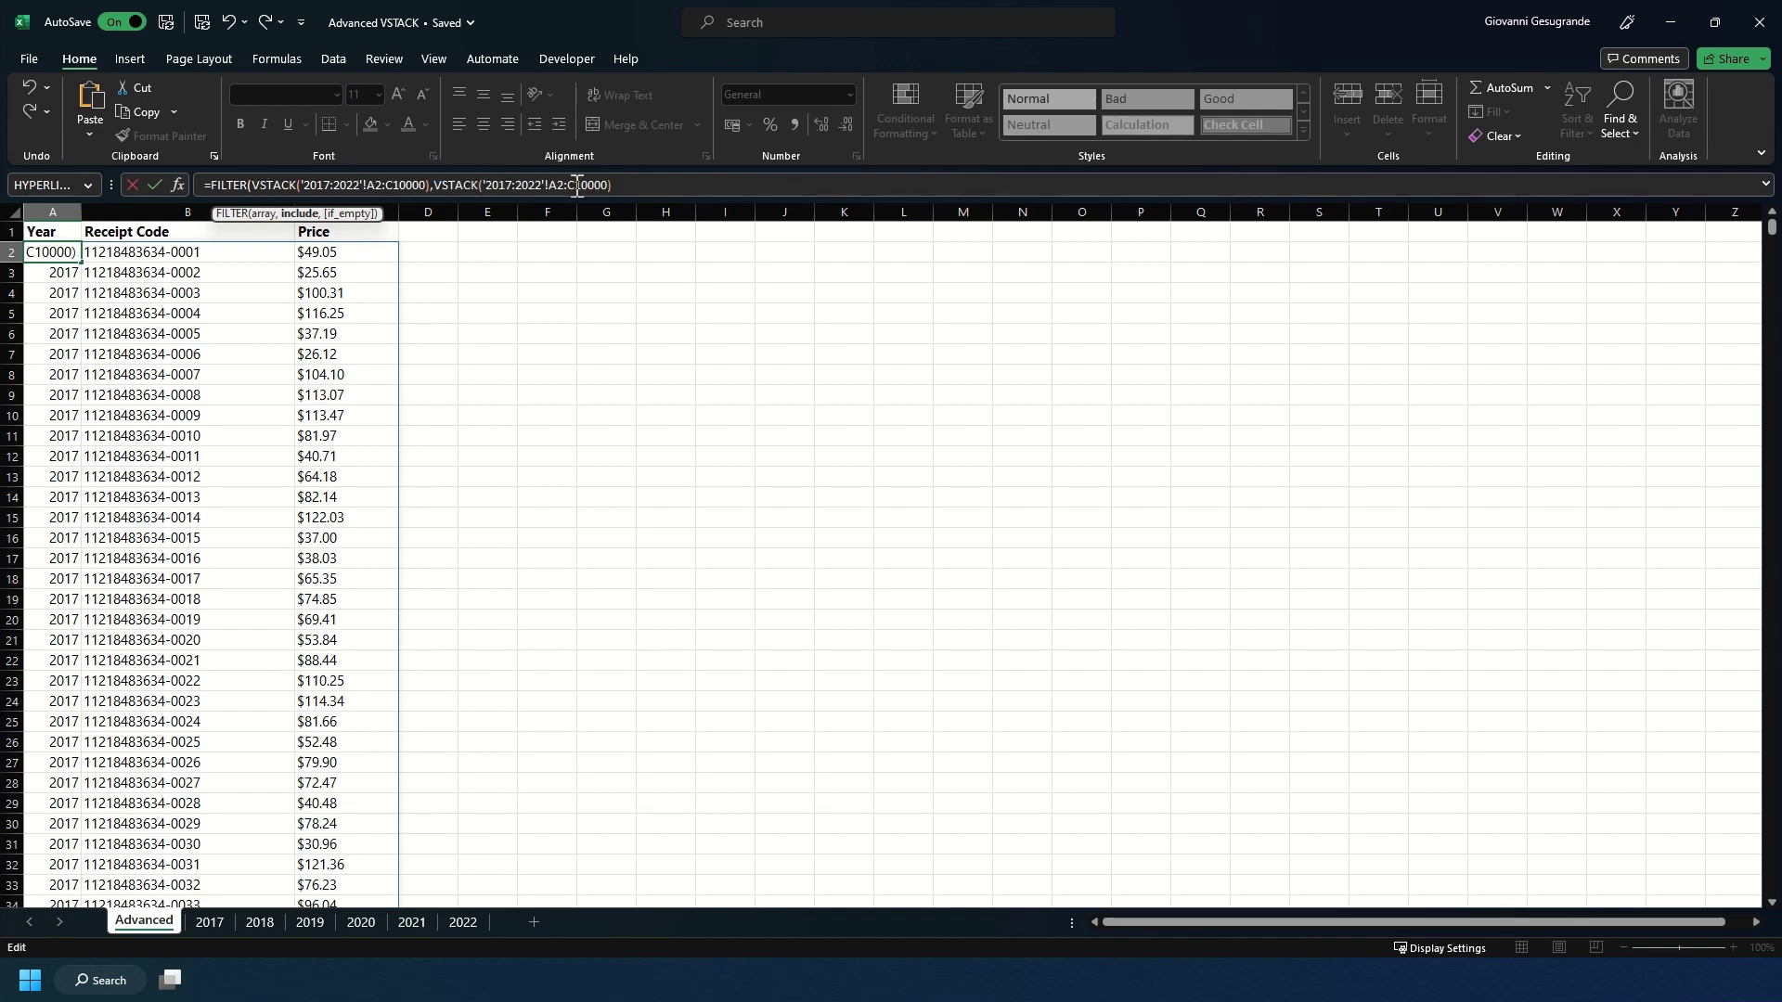
key("Left")
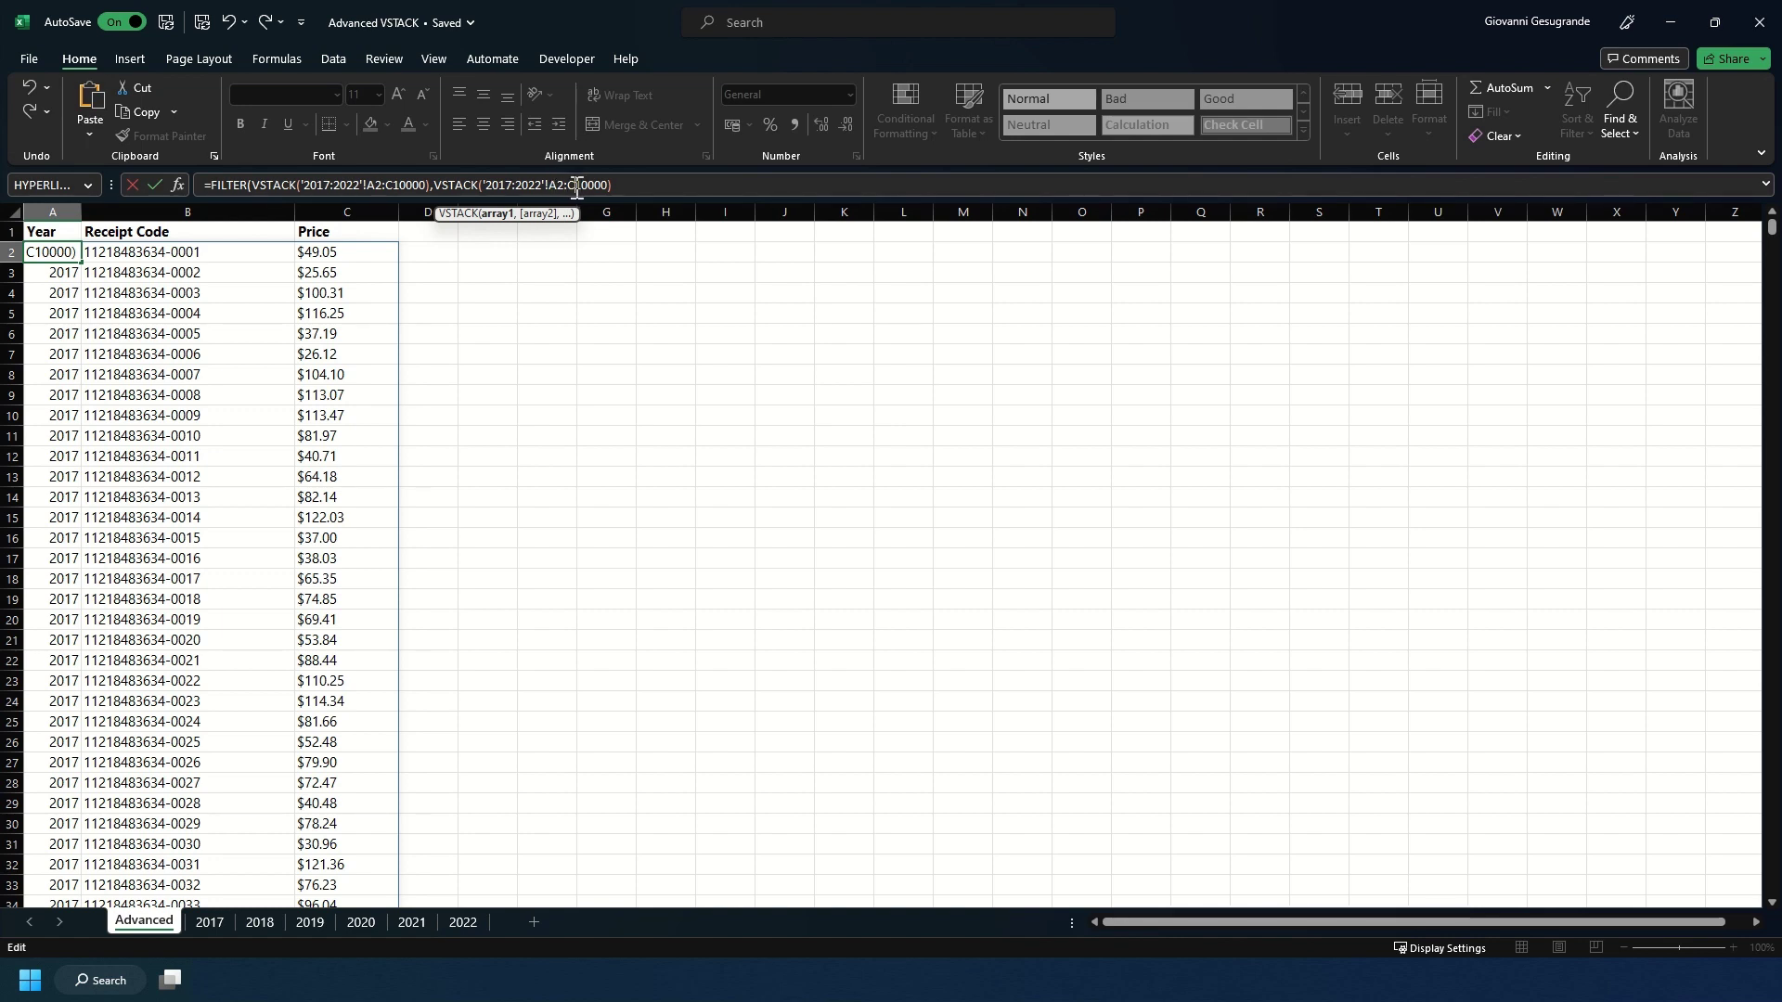
key("BackSpace")
type("A")
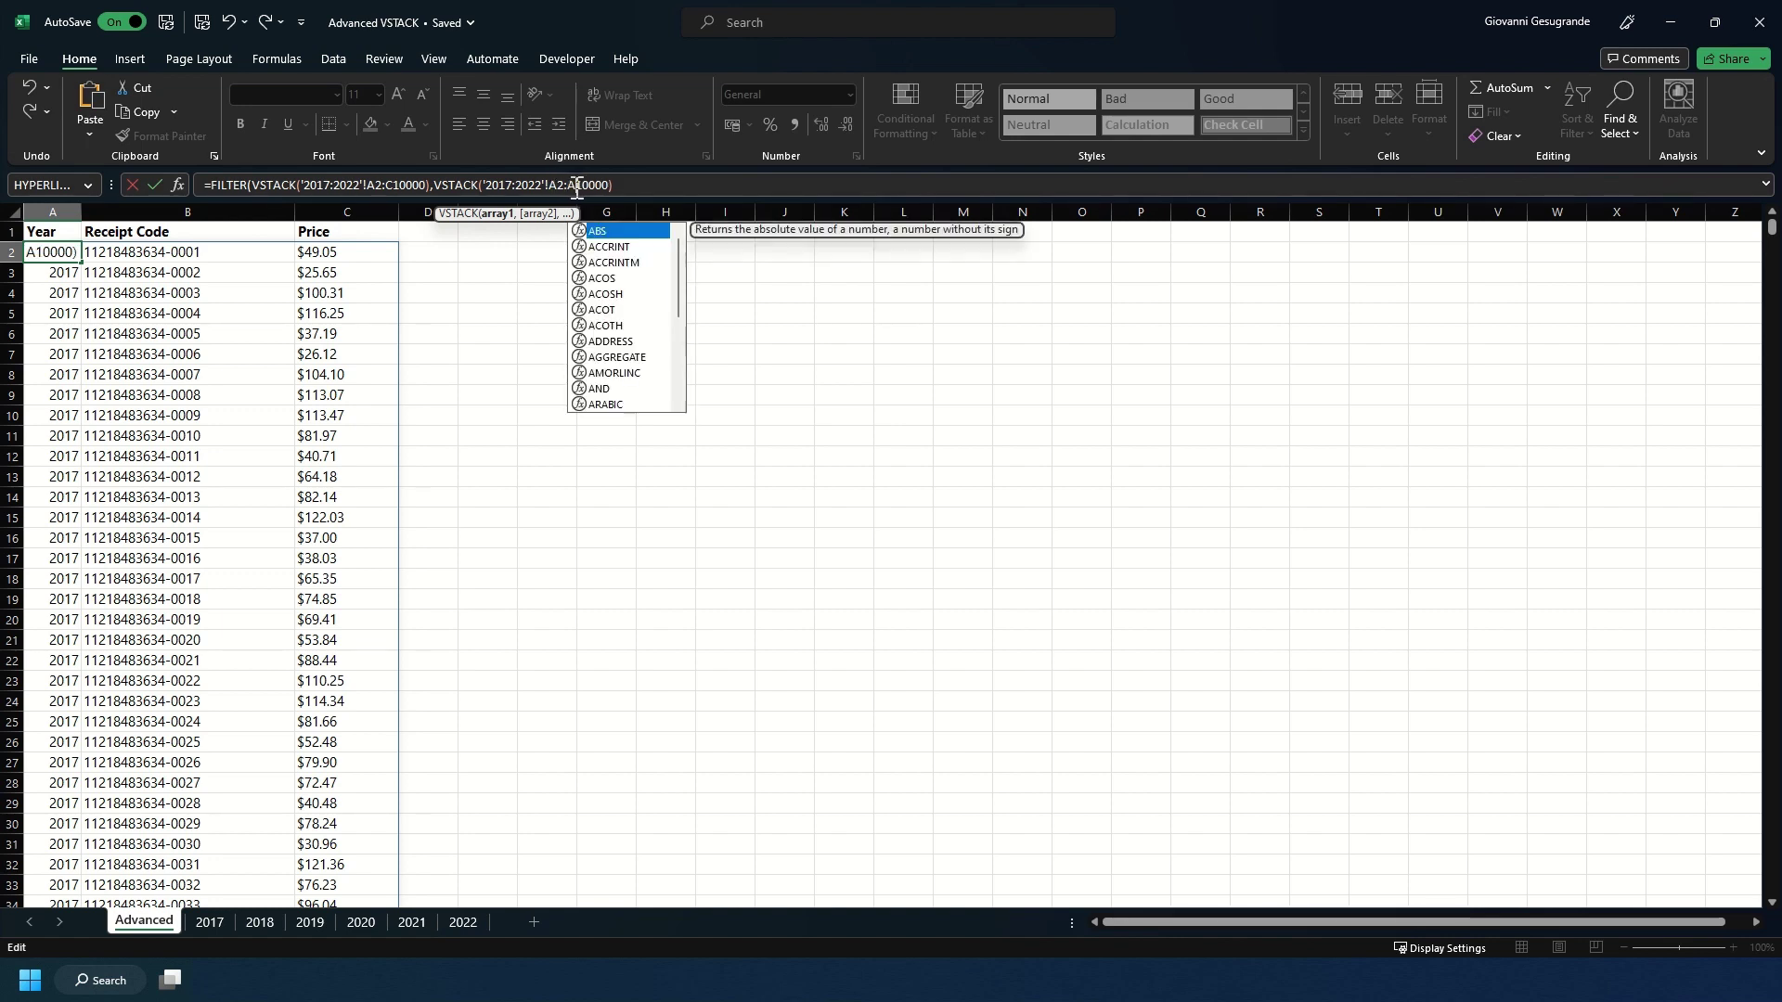
left_click(684, 183)
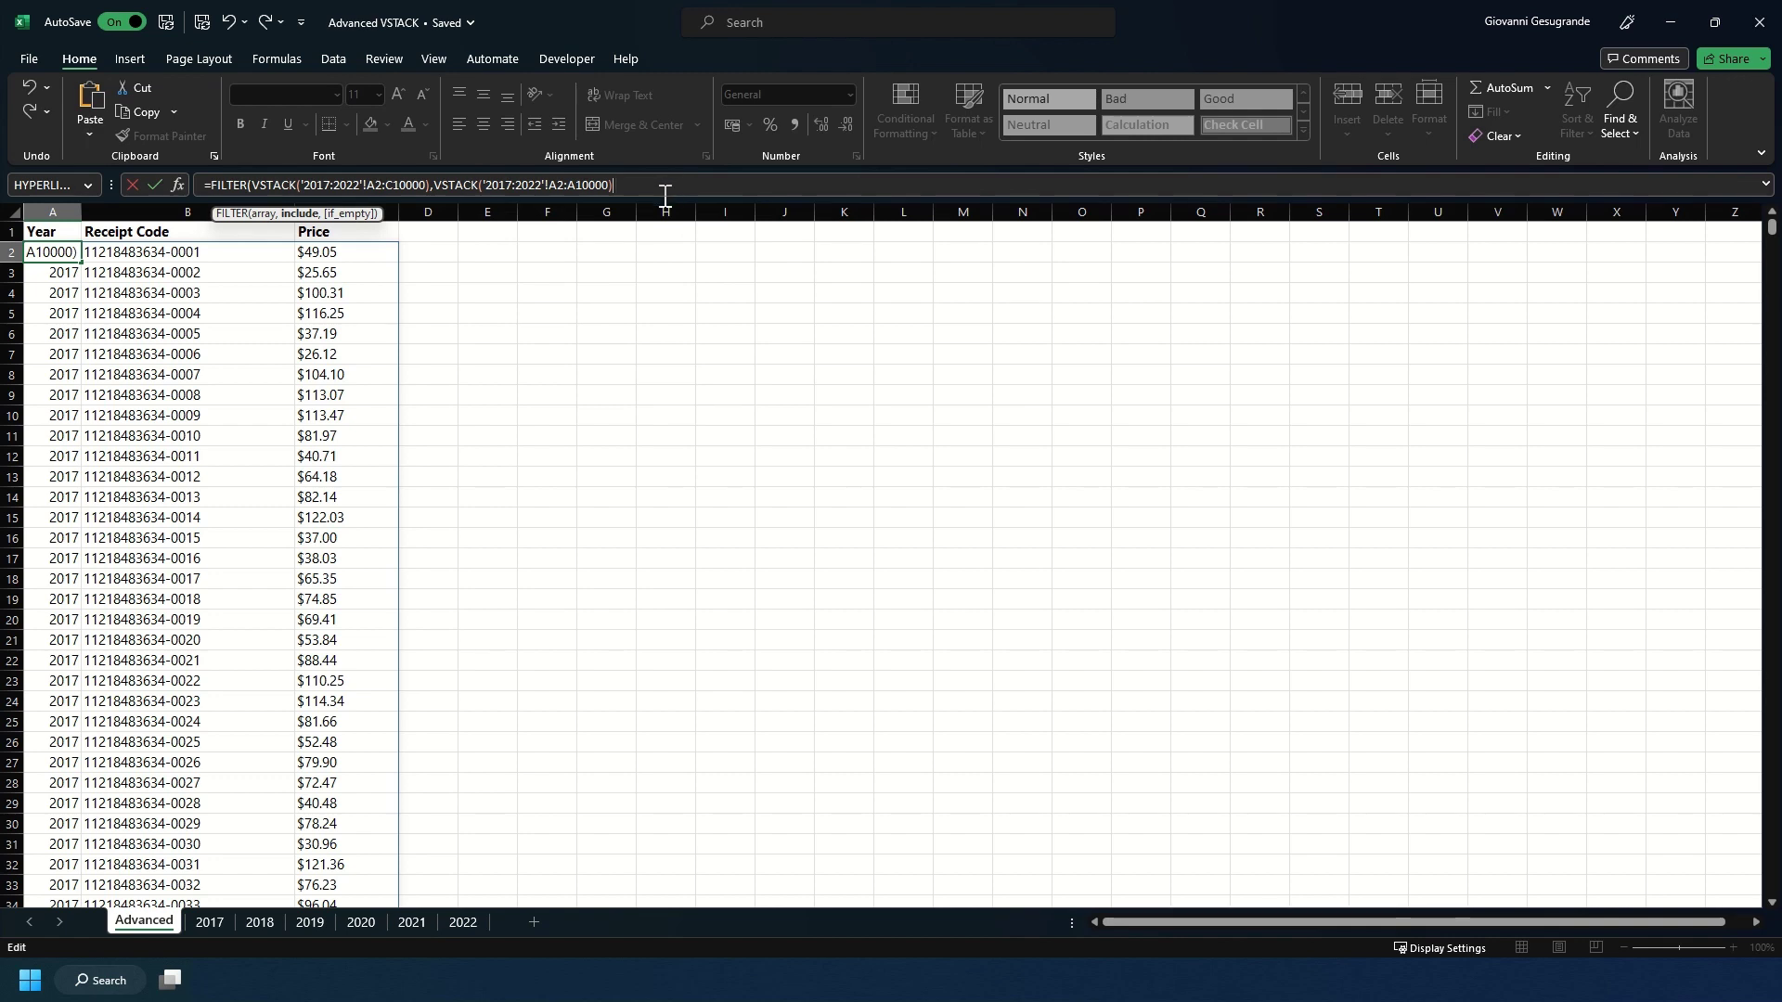
type("<>\"\"")
type(")")
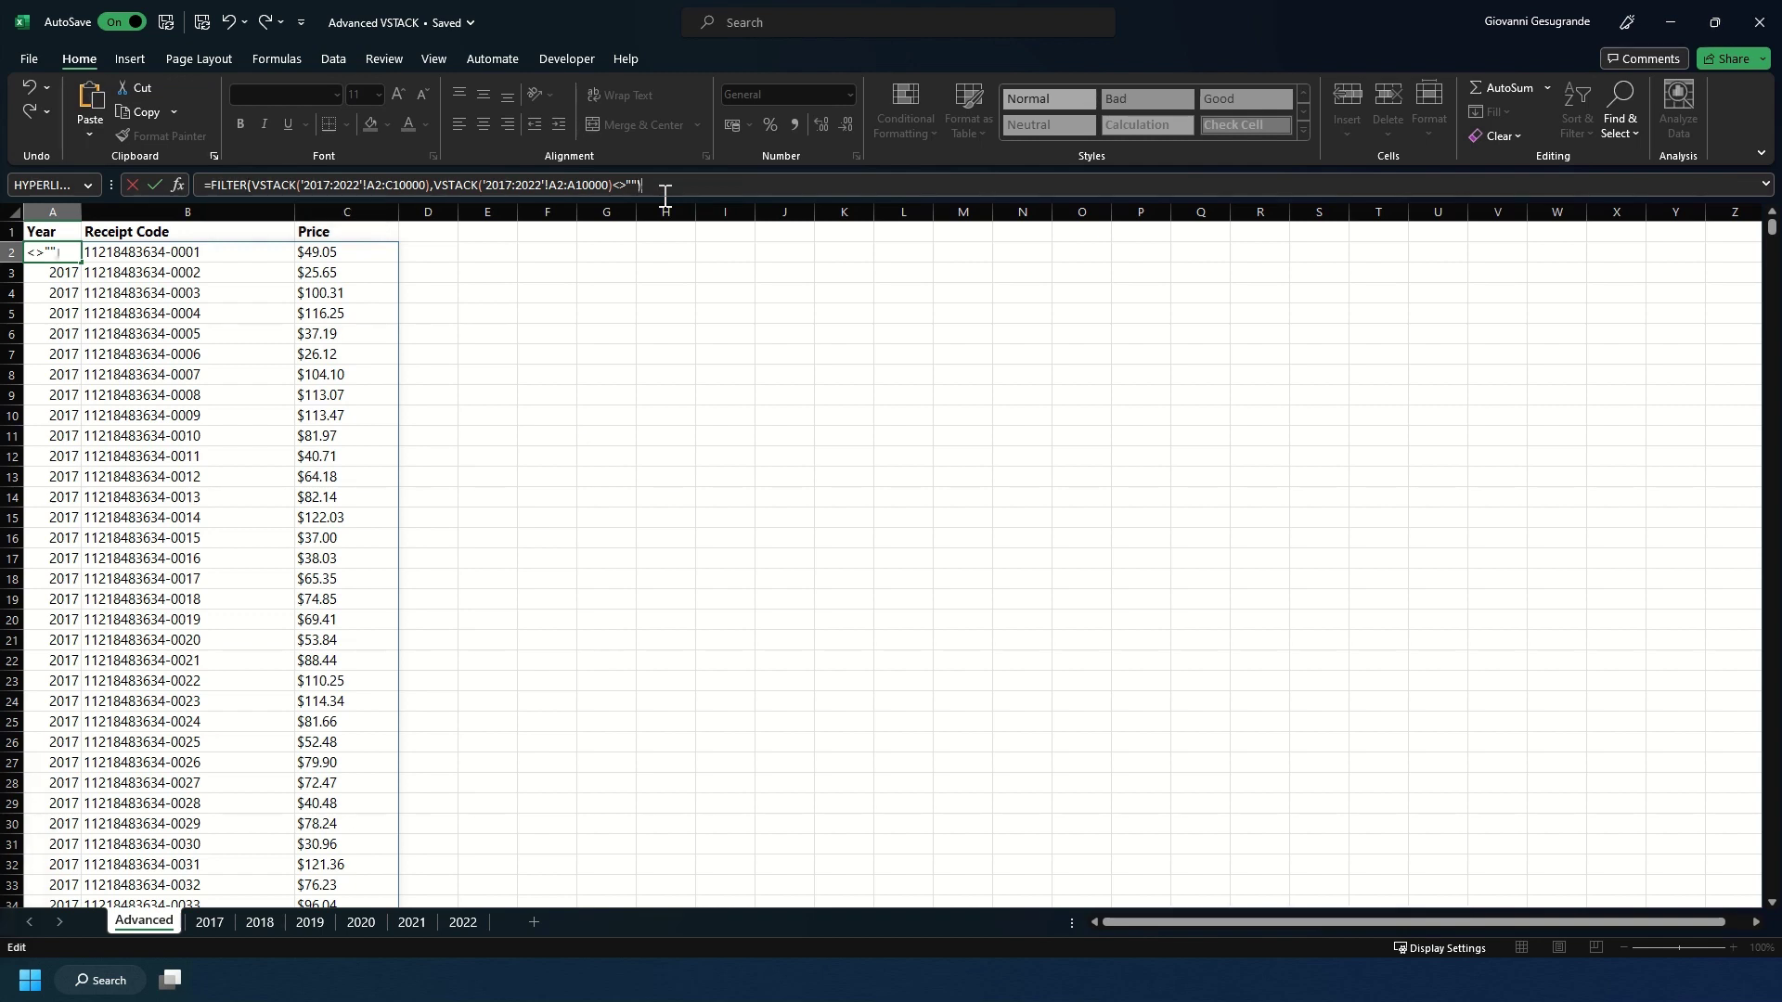
key("Return")
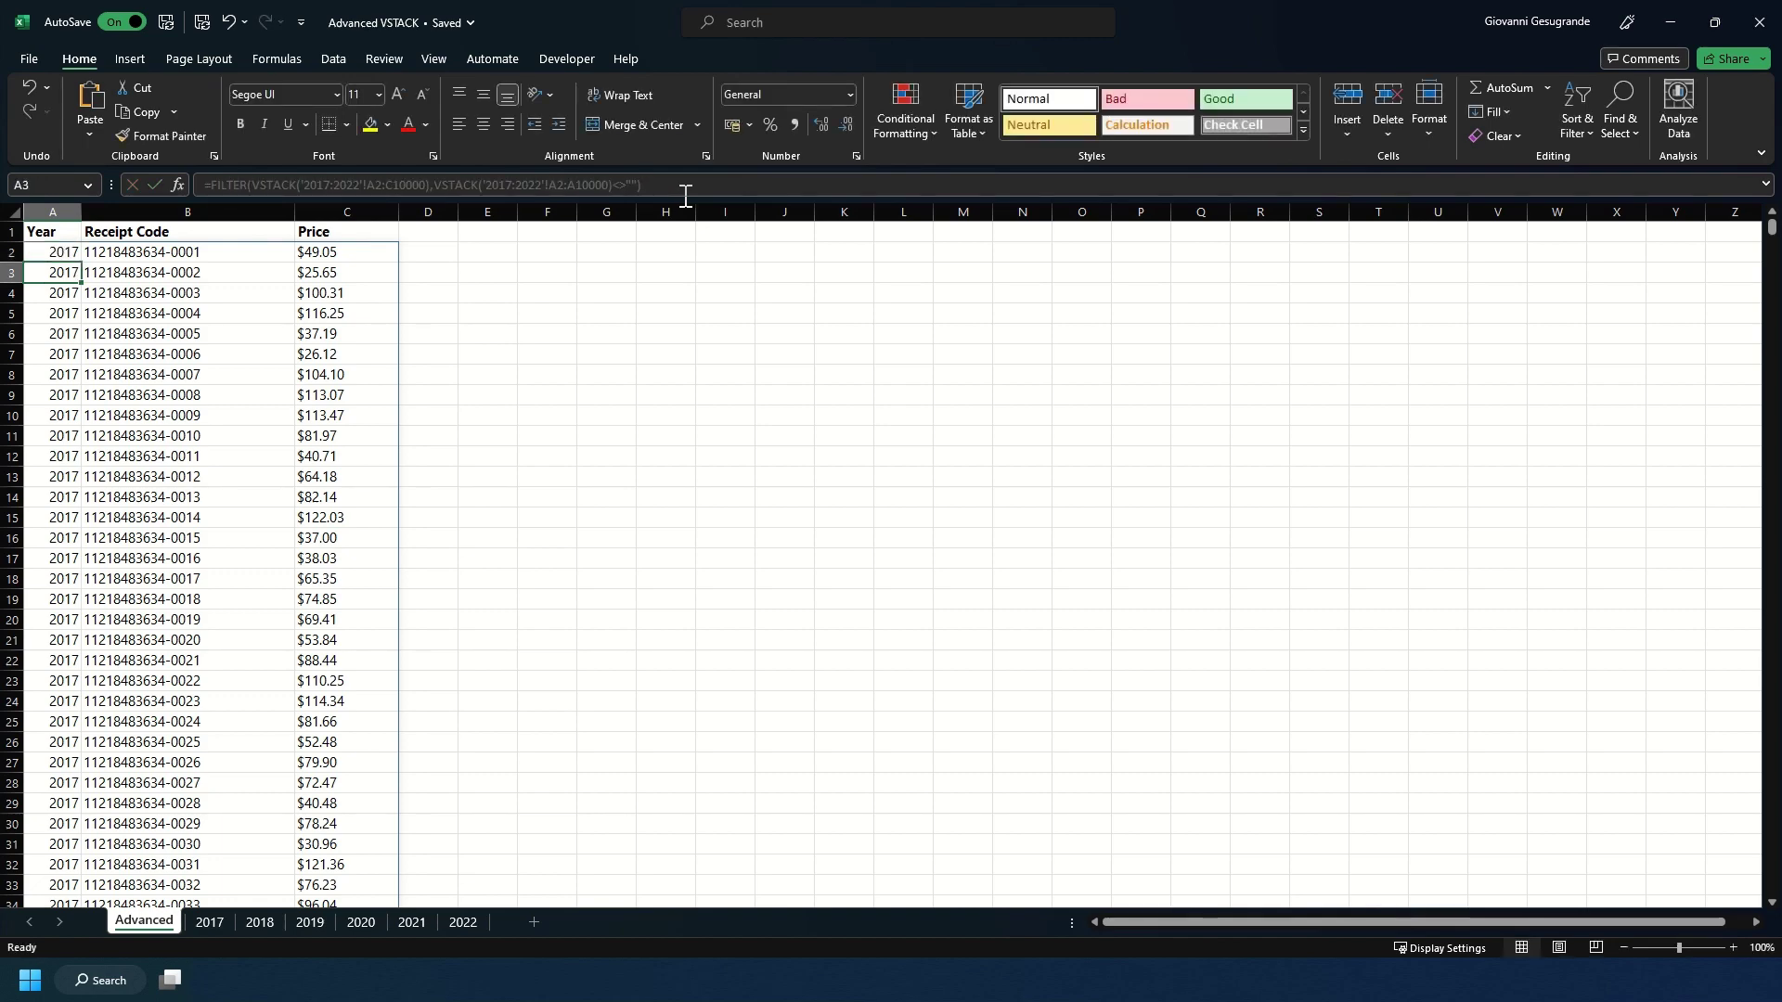
Step: Scroll to the last row (1681) of the filtered receipt list and confirm the row below is empty
scroll(418, 565, "down", 7)
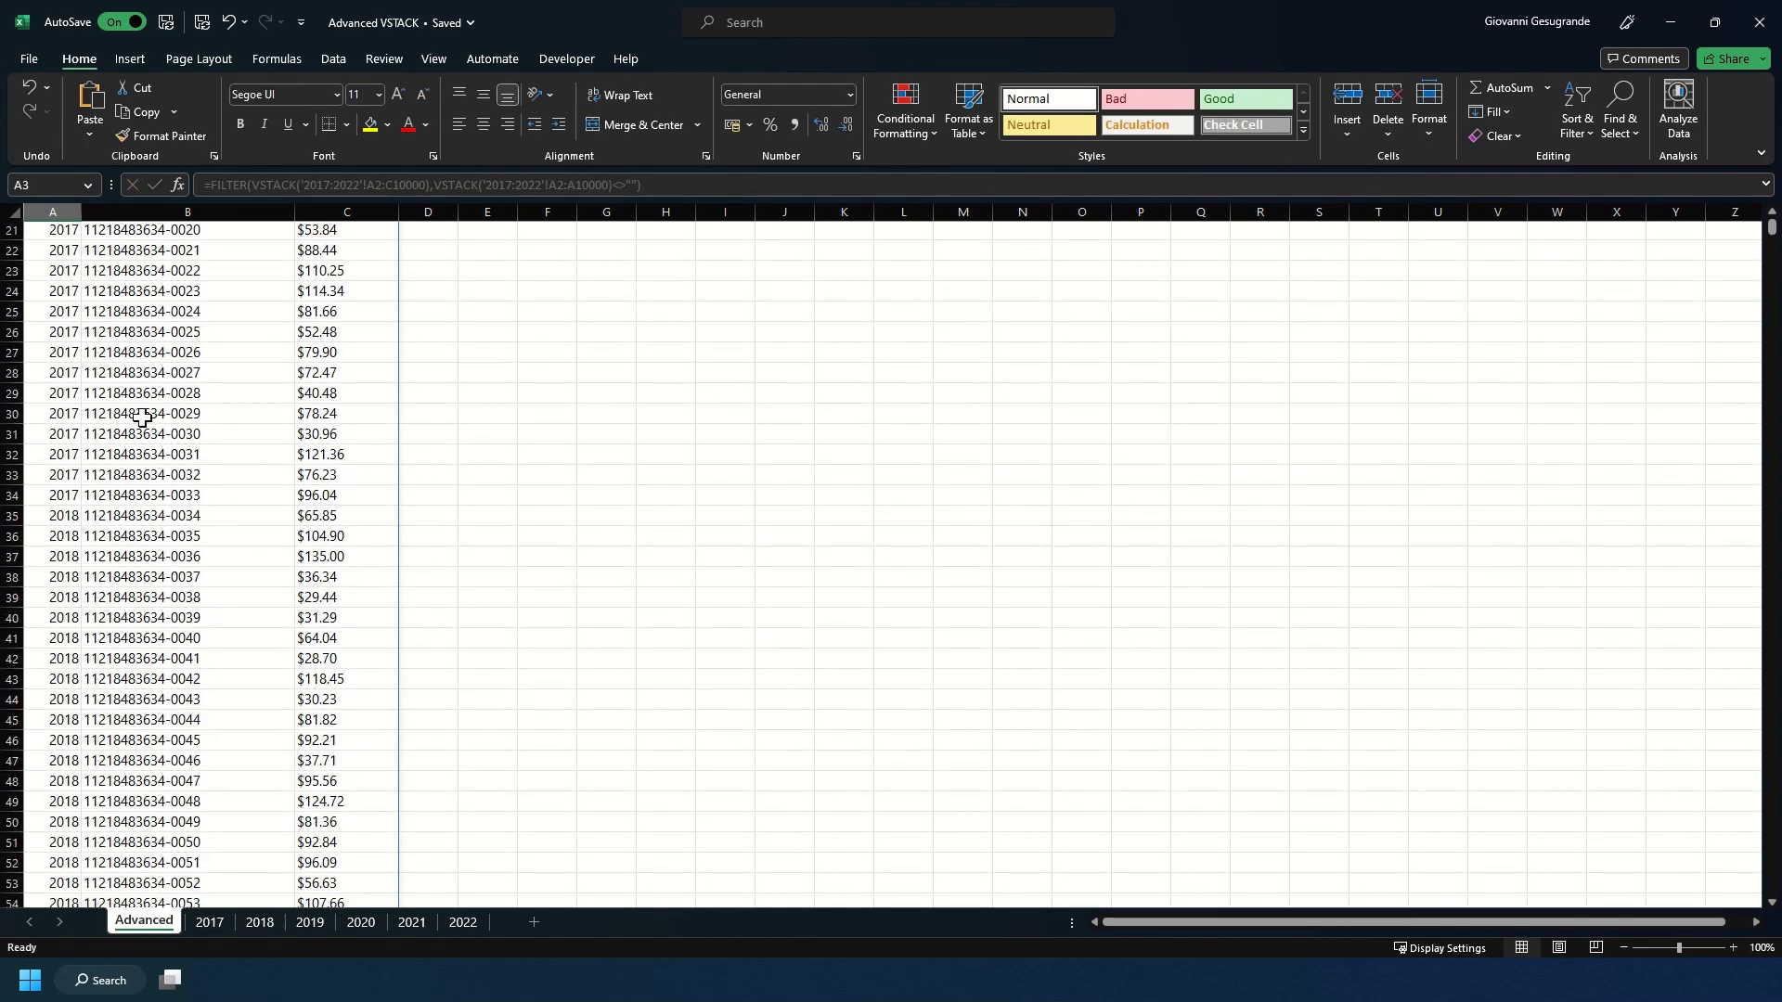
scroll(65, 520, "down", 18)
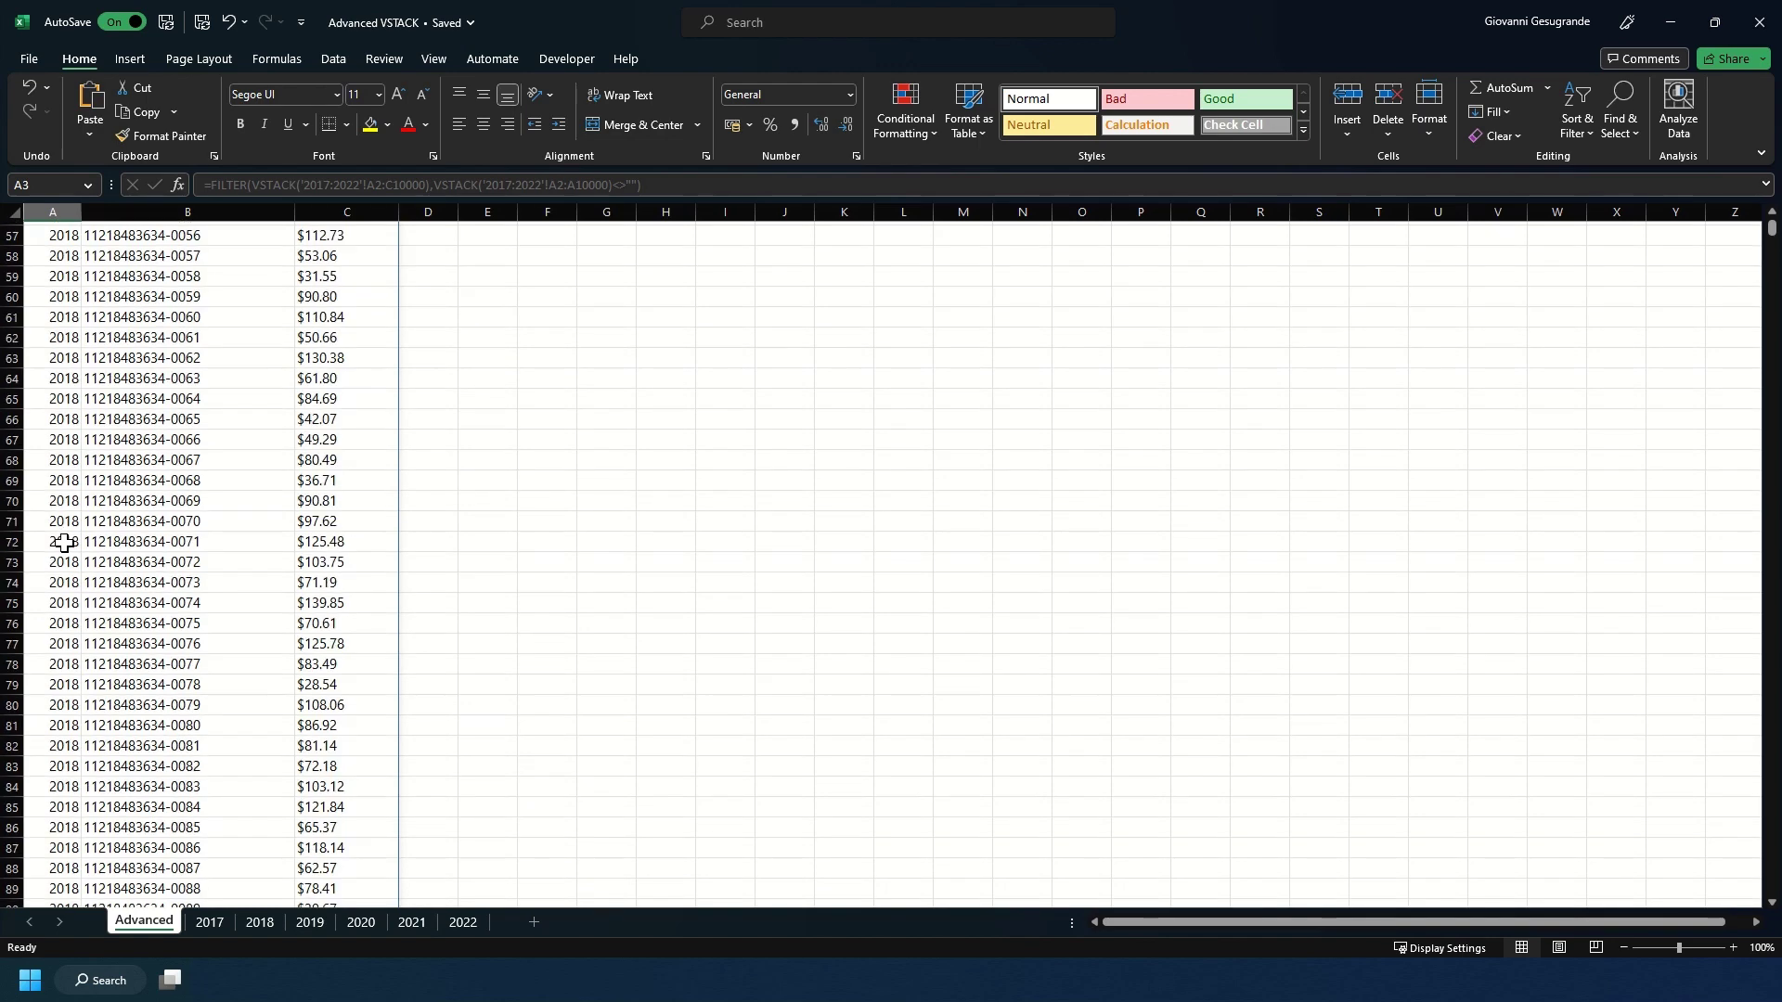
scroll(63, 543, "down", 20)
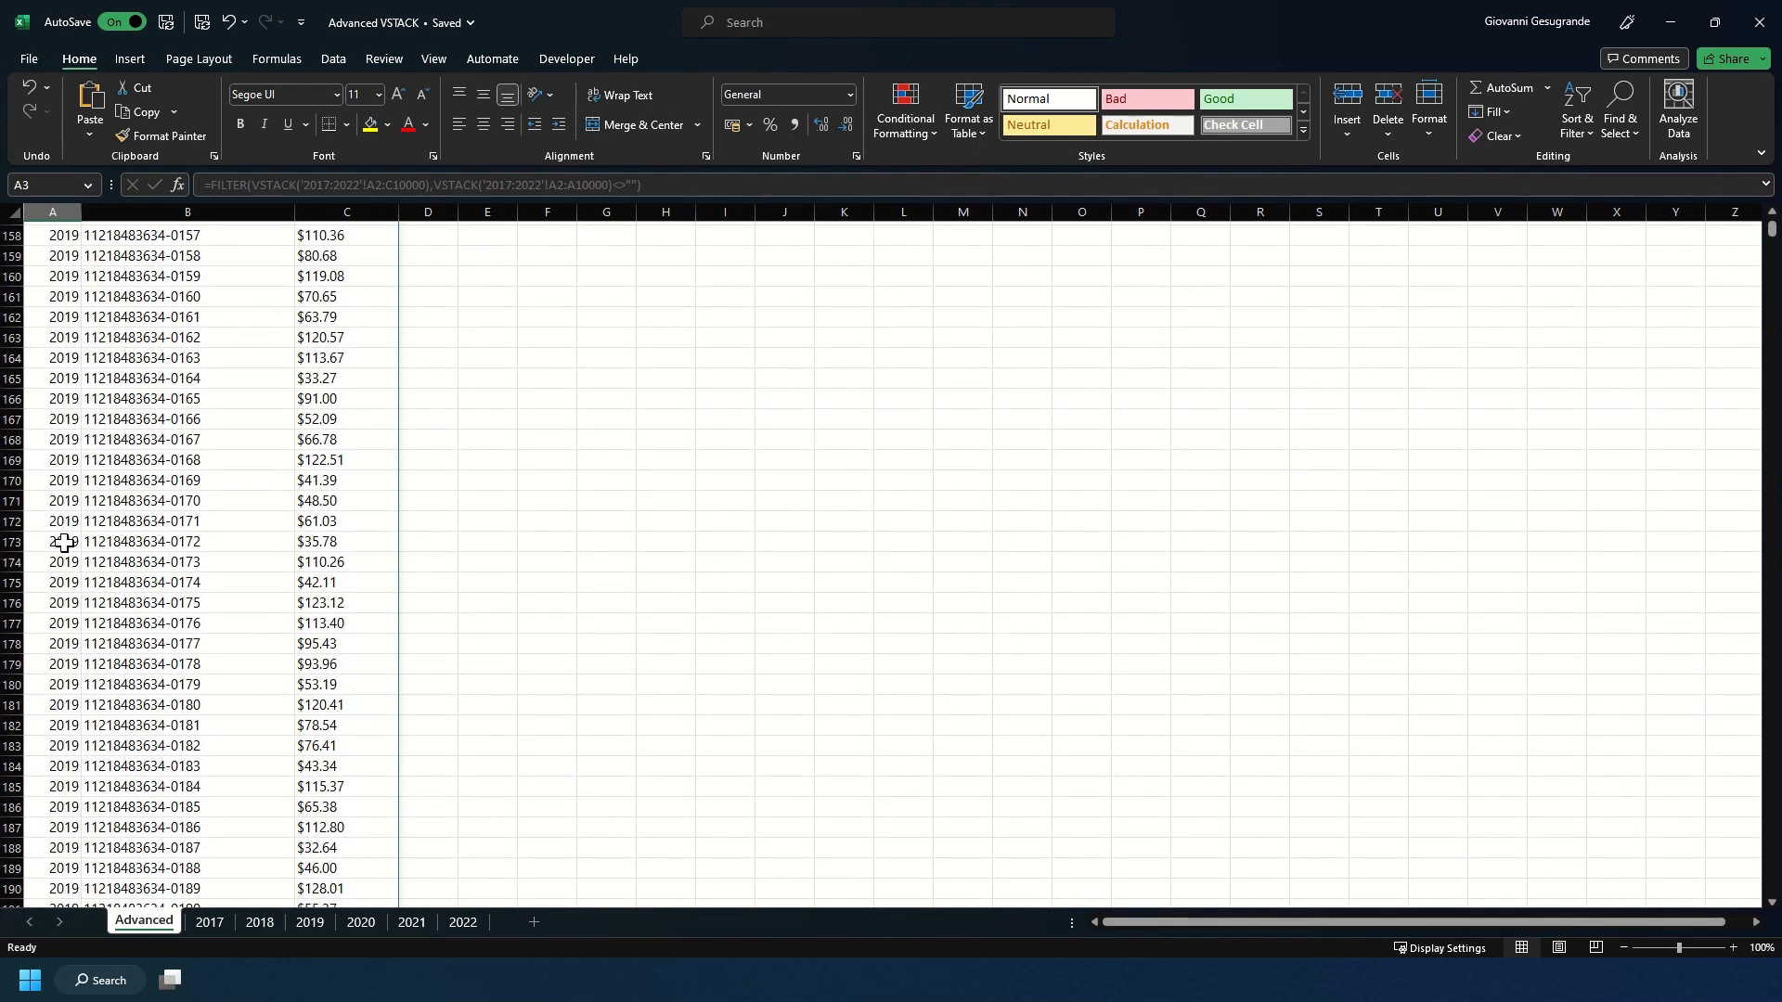
scroll(63, 543, "down", 2)
left_click(65, 538)
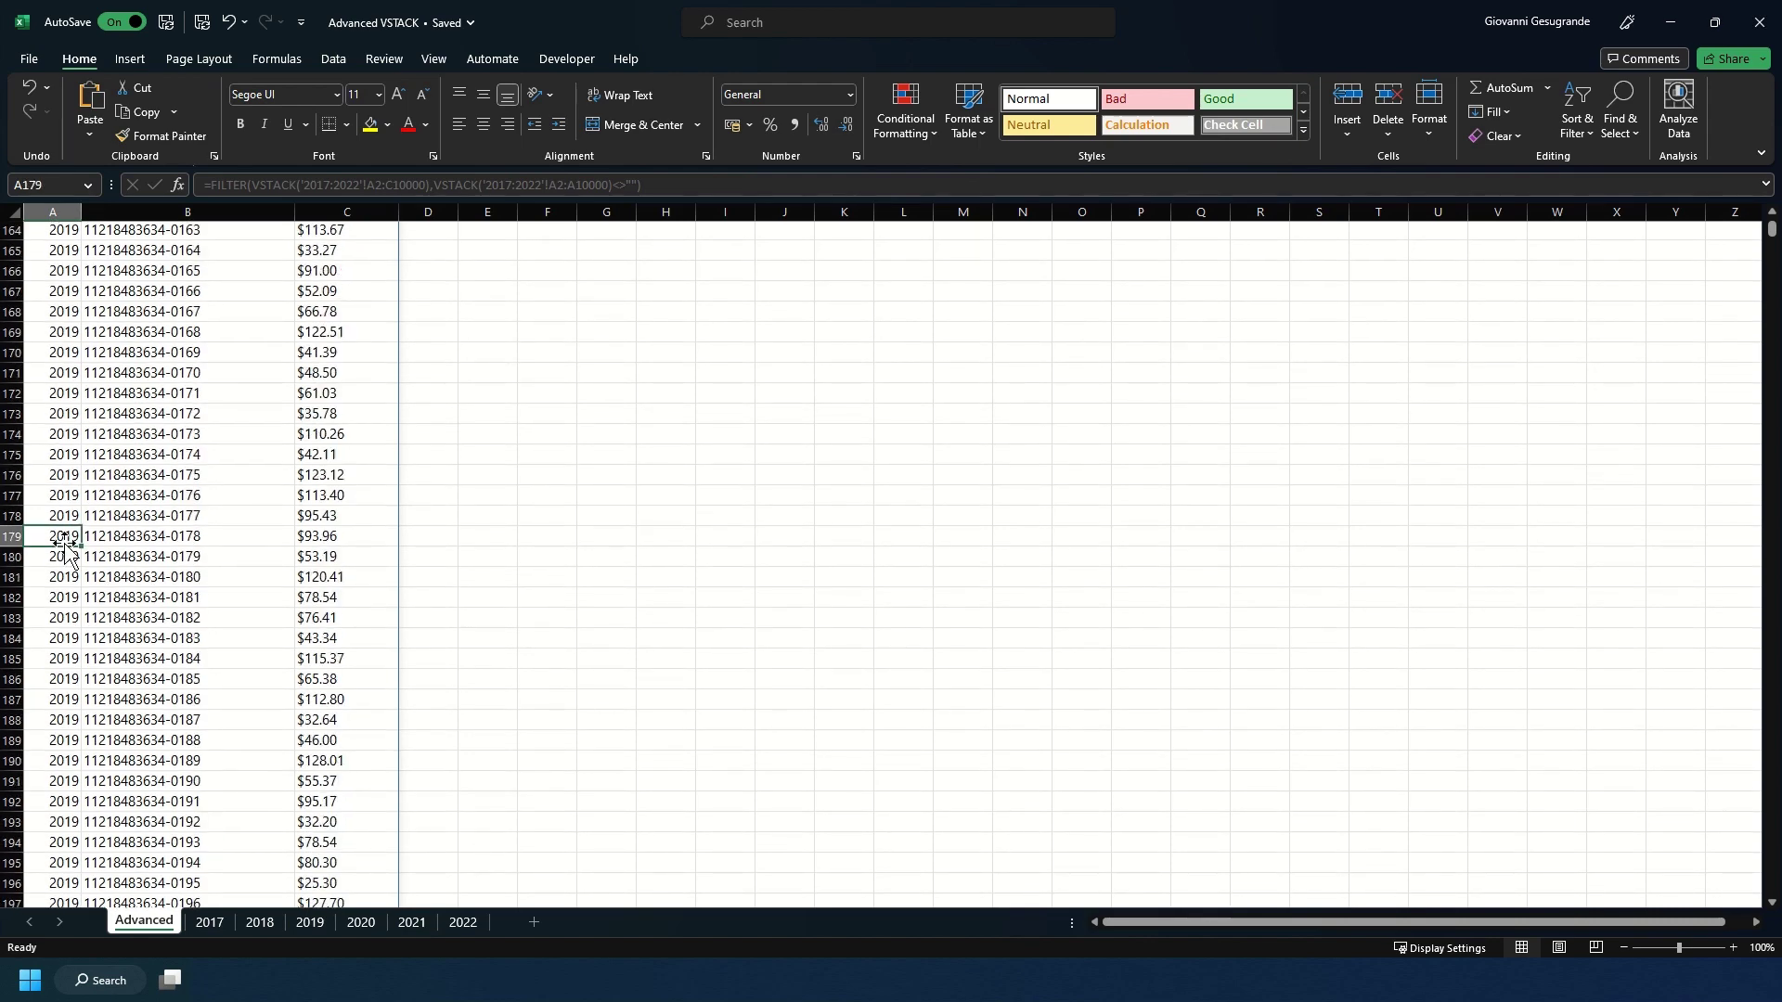
key("ctrl+Down")
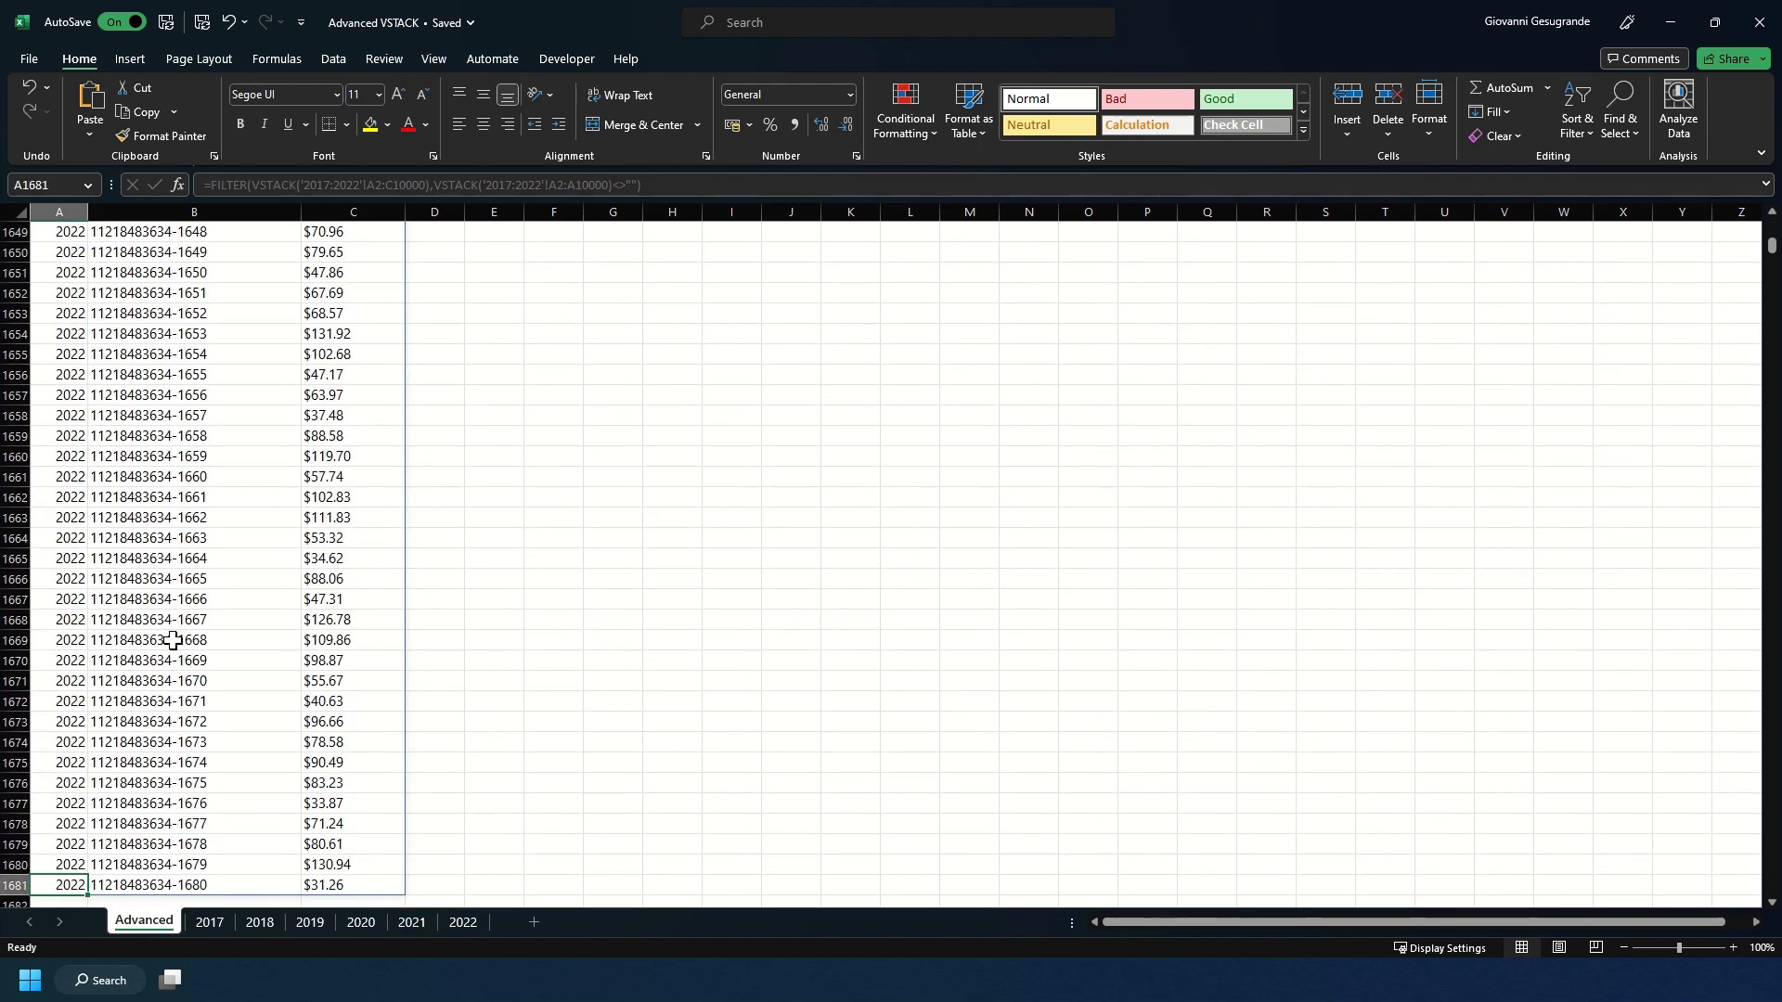
scroll(173, 640, "down", 4)
left_click(76, 678)
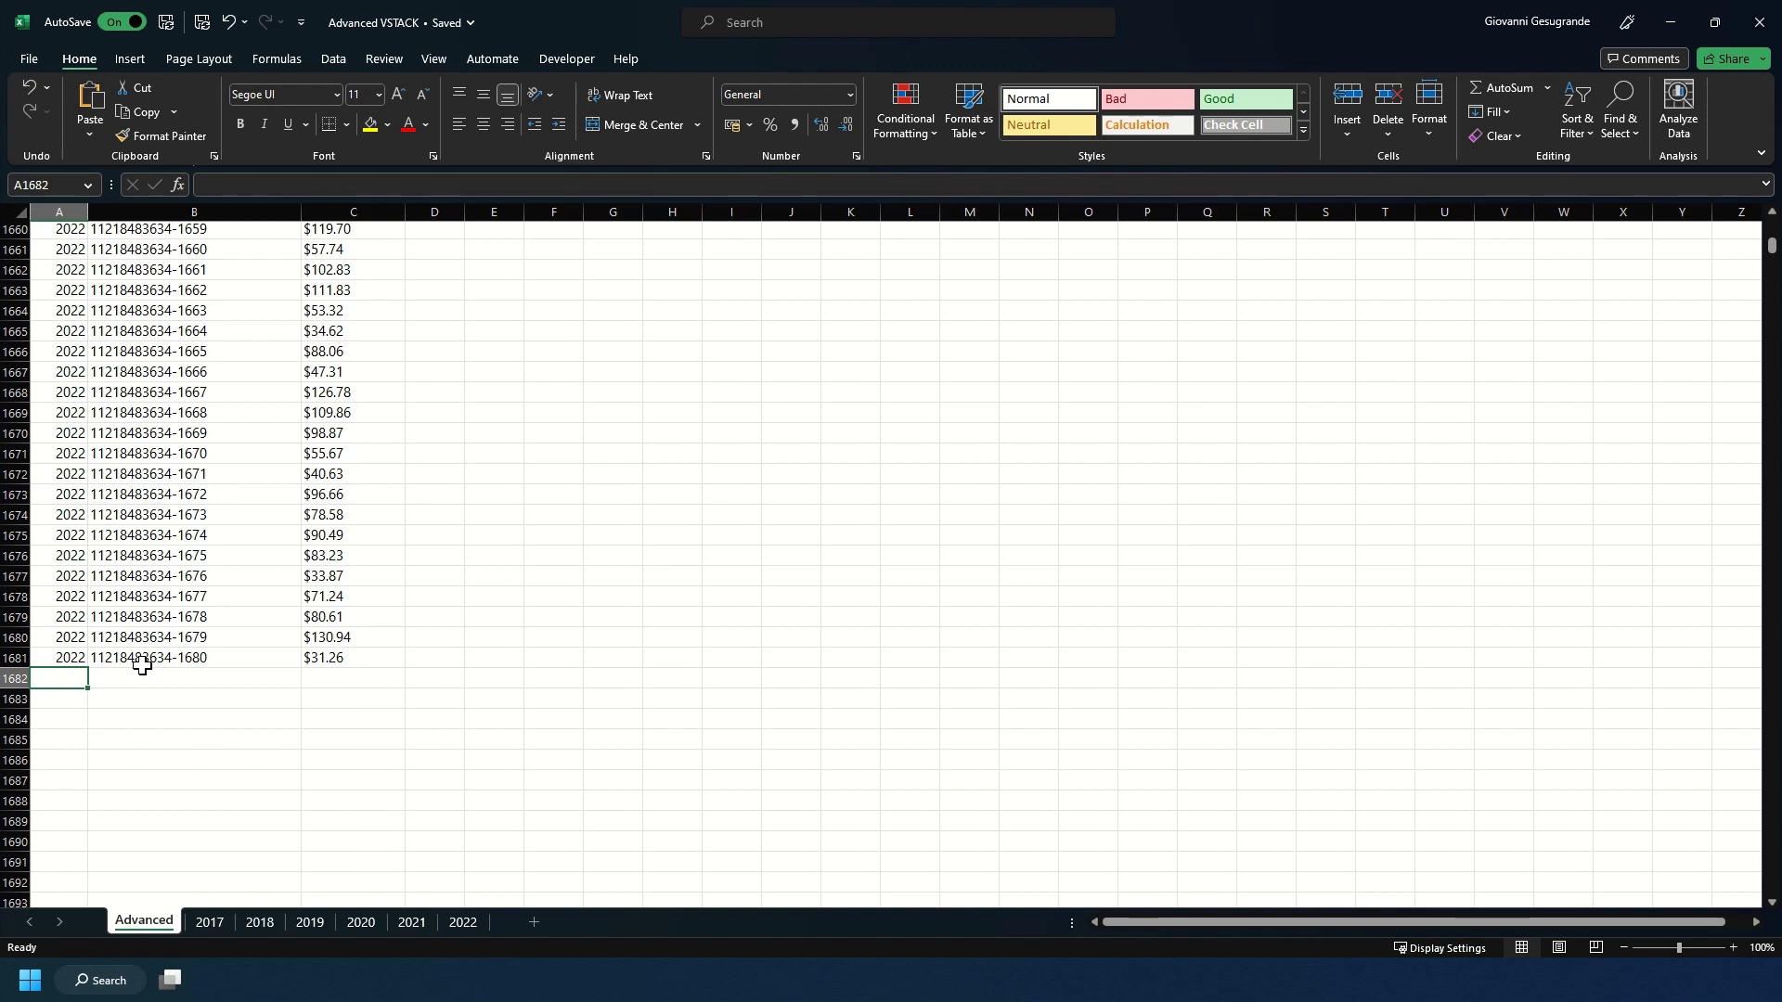
Step: On sheet 2022, fill the next receipt code into row 967 and give it a $40.00 price
left_click(461, 924)
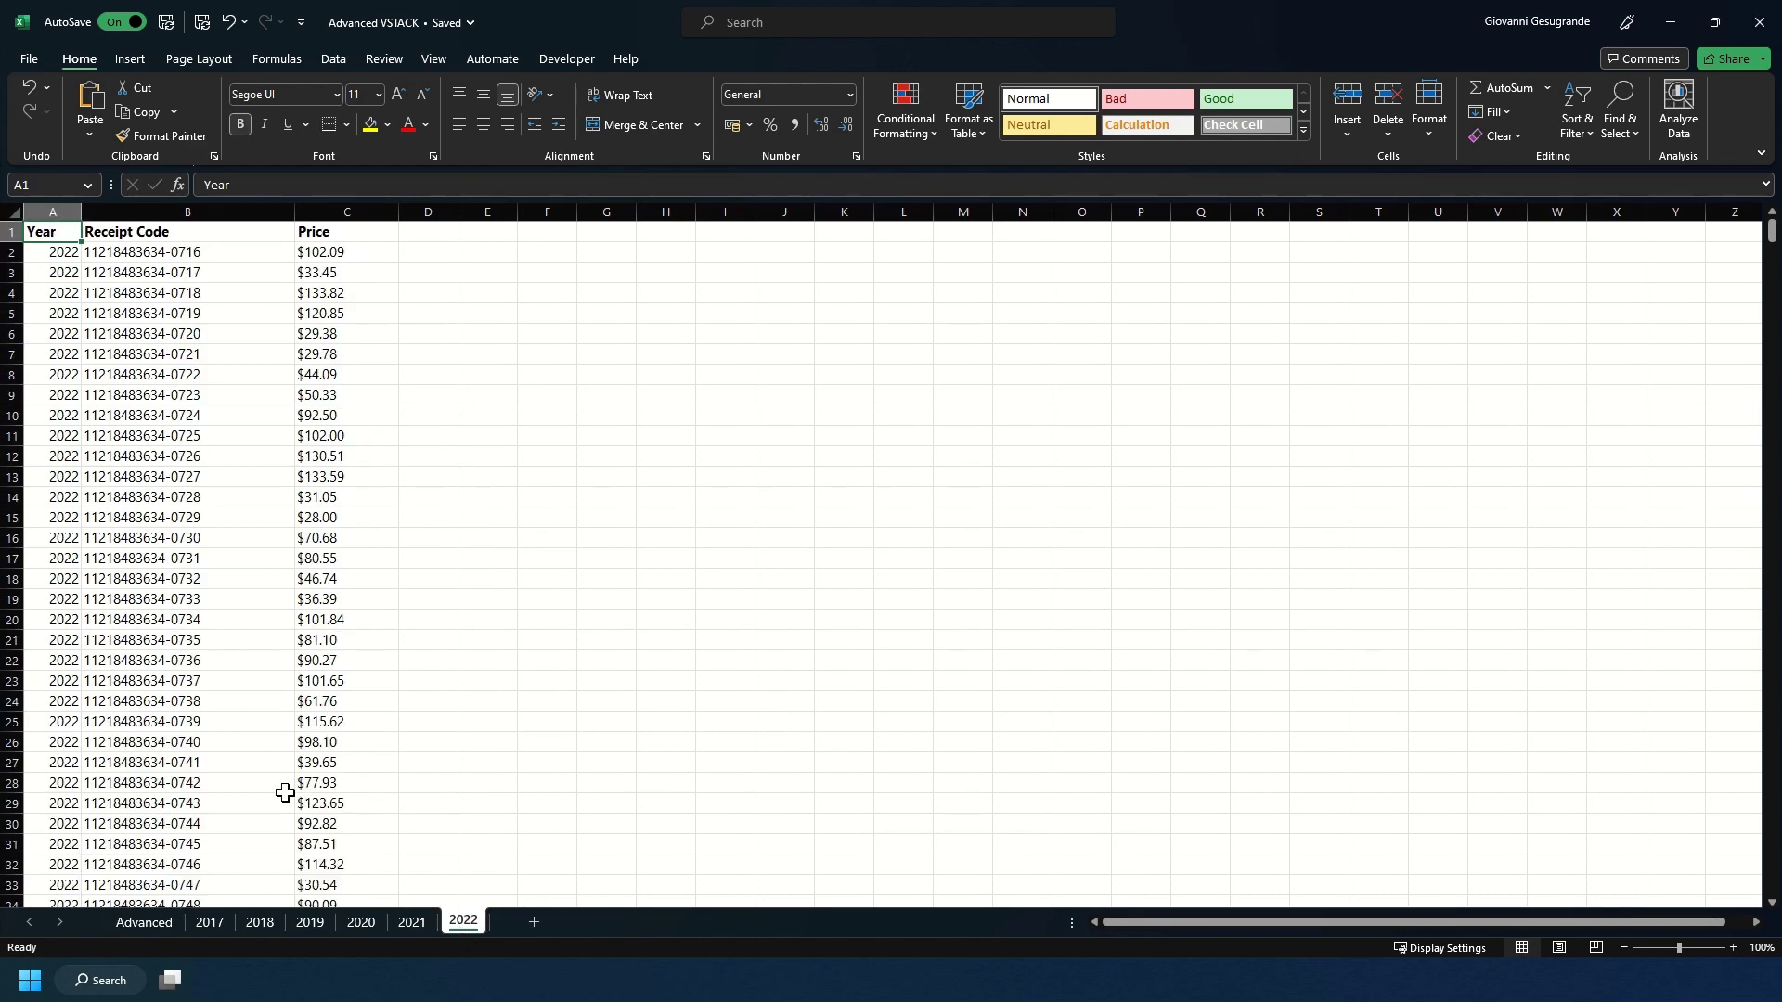
left_click(184, 768)
double_click(185, 772)
scroll(182, 769, "down", 5)
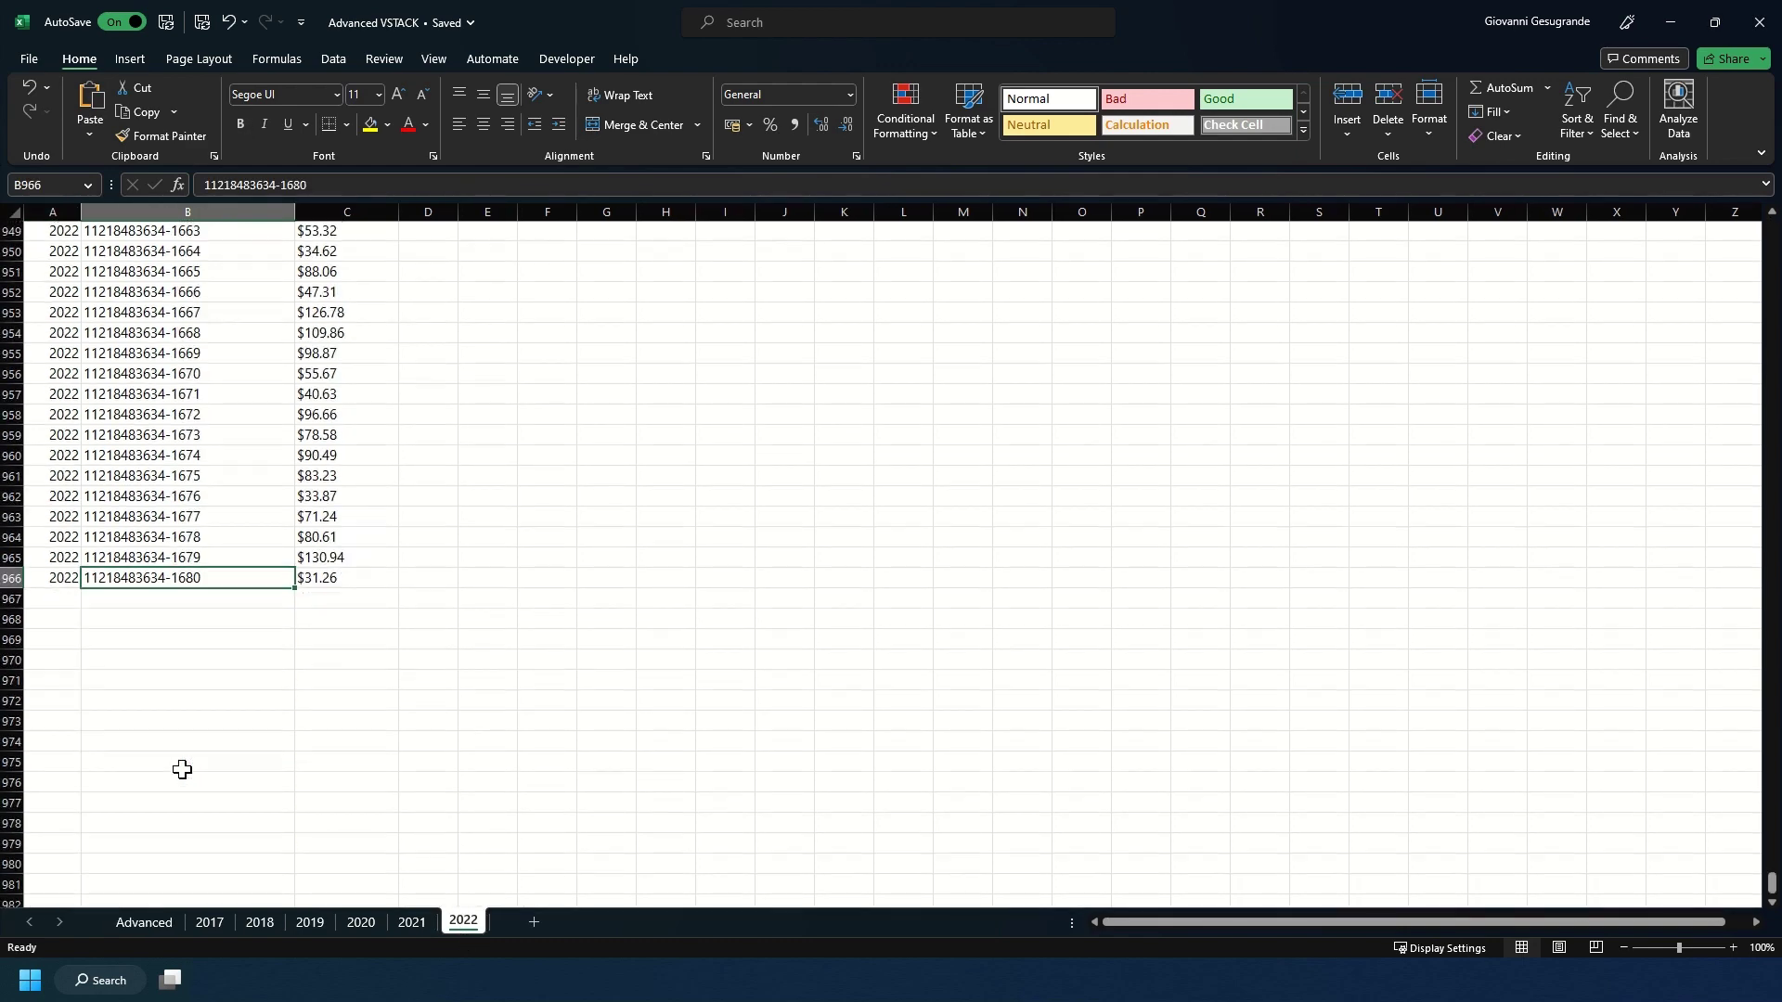
left_click_drag(296, 587, 295, 600)
left_click(206, 601)
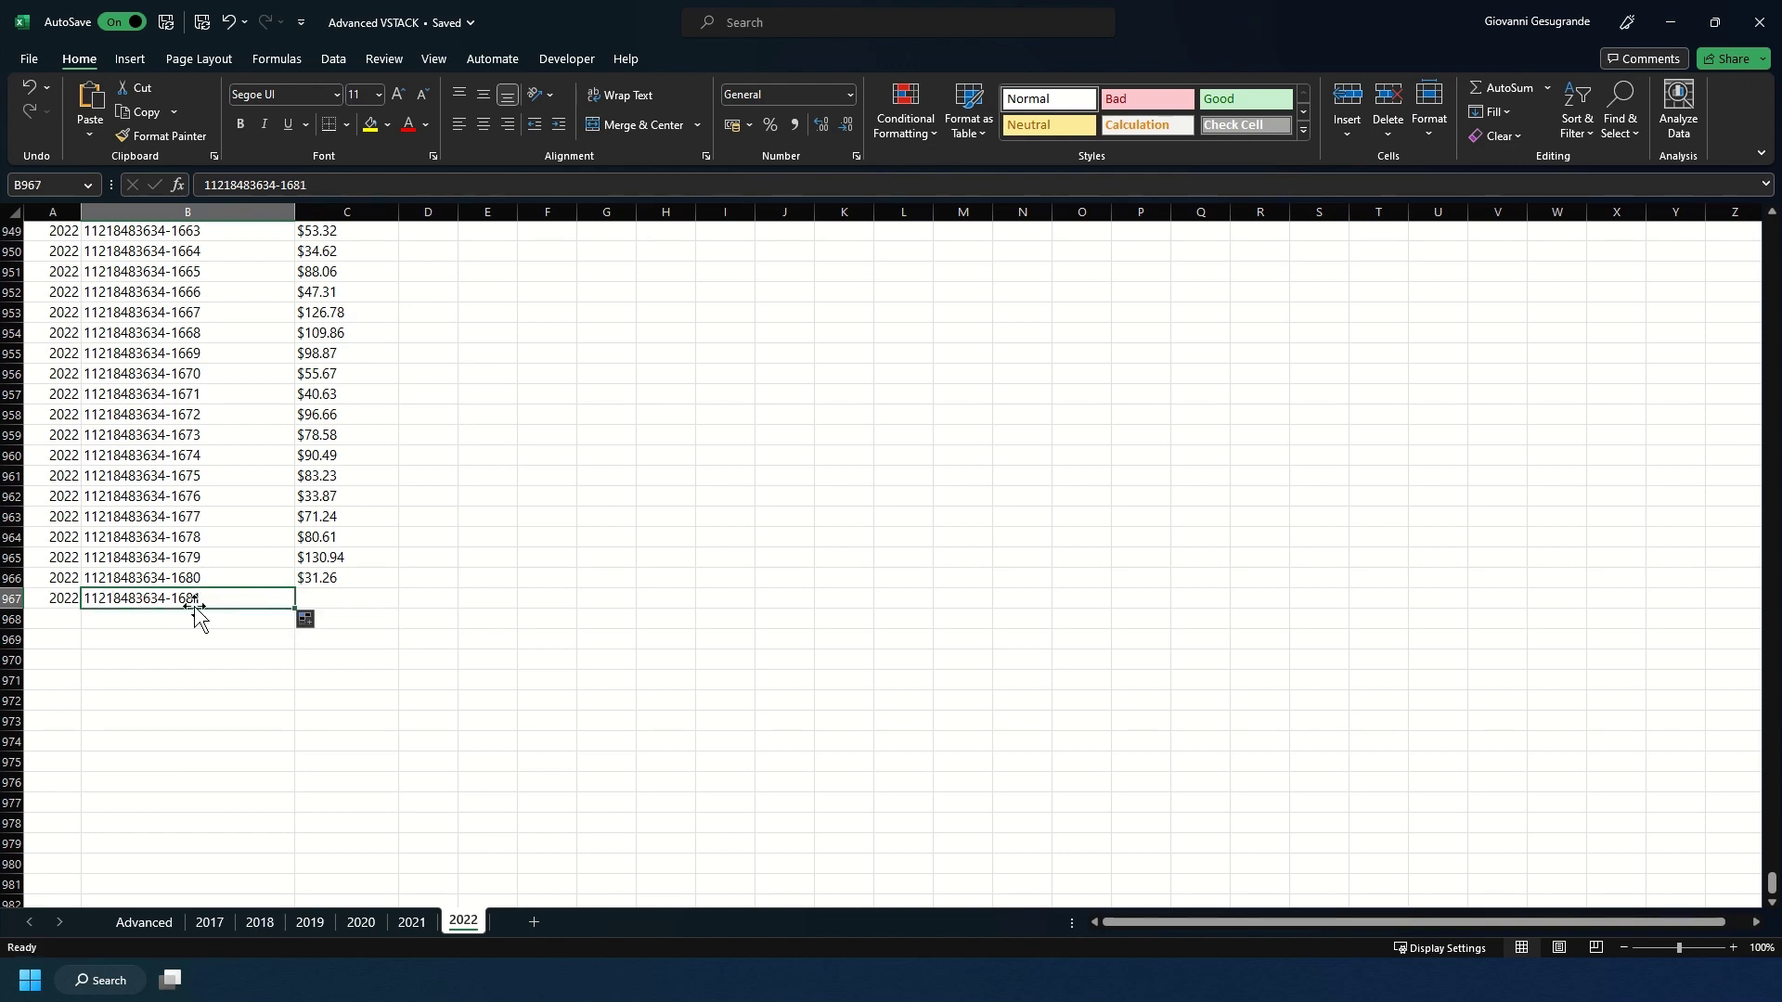
left_click(321, 597)
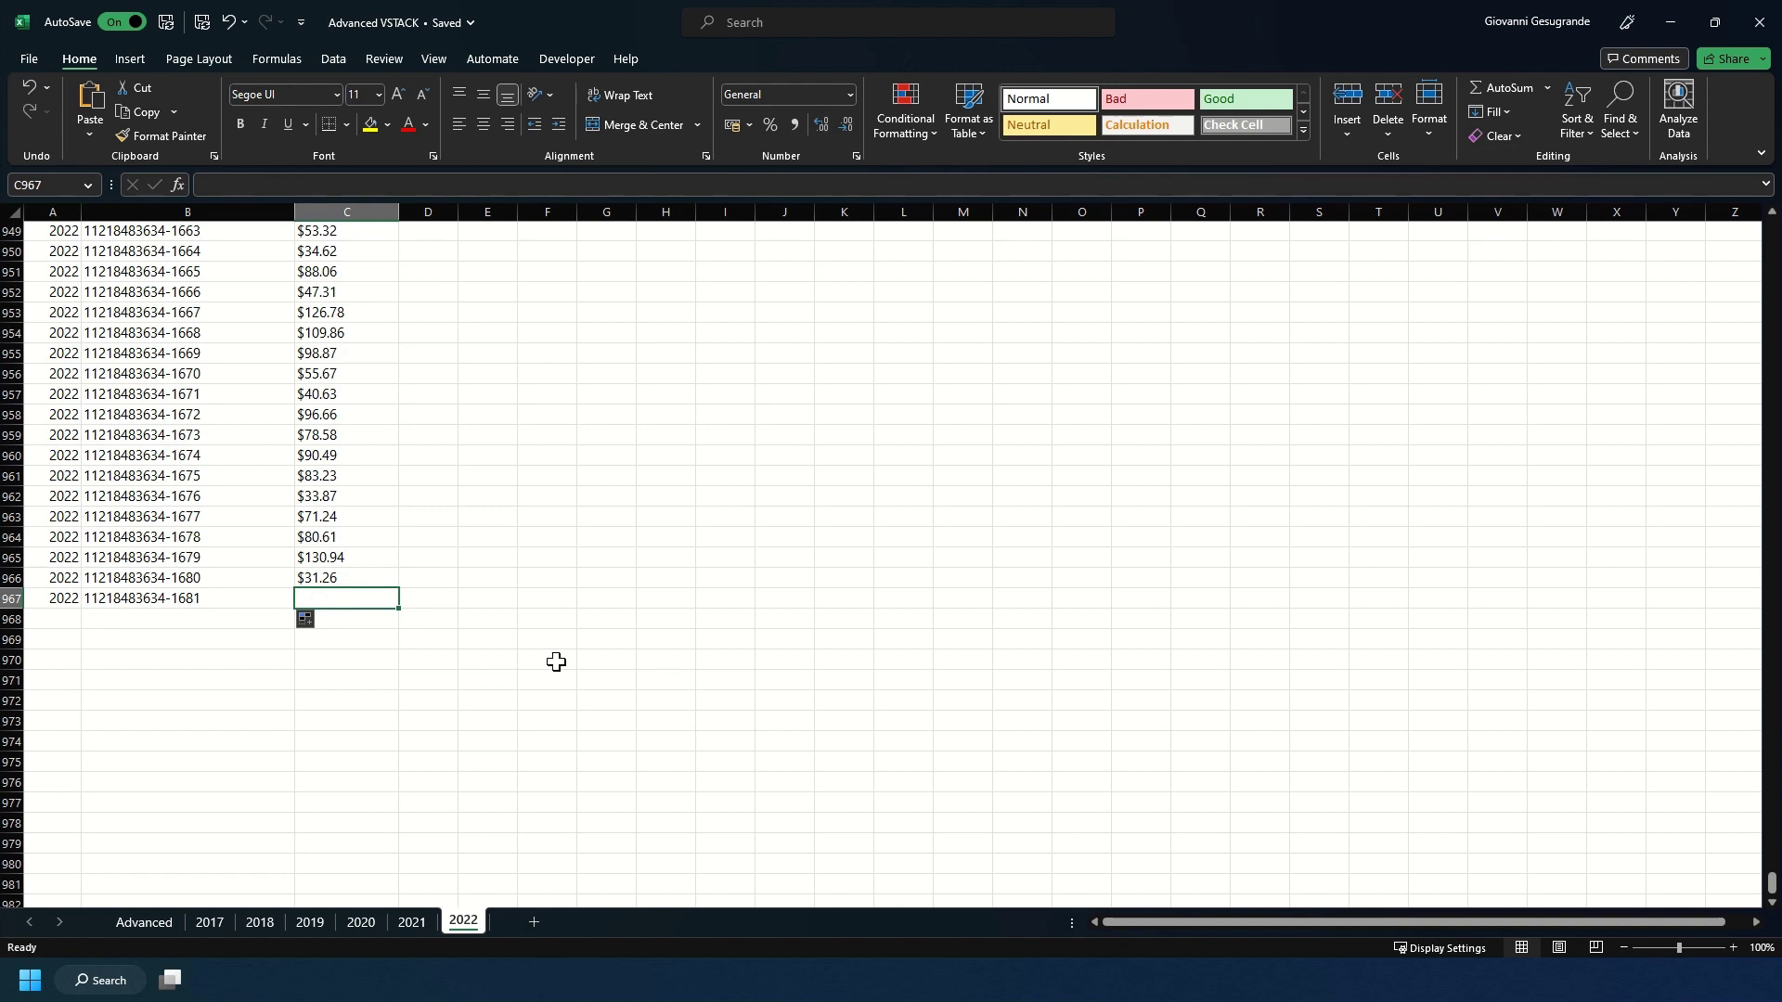
type("$40")
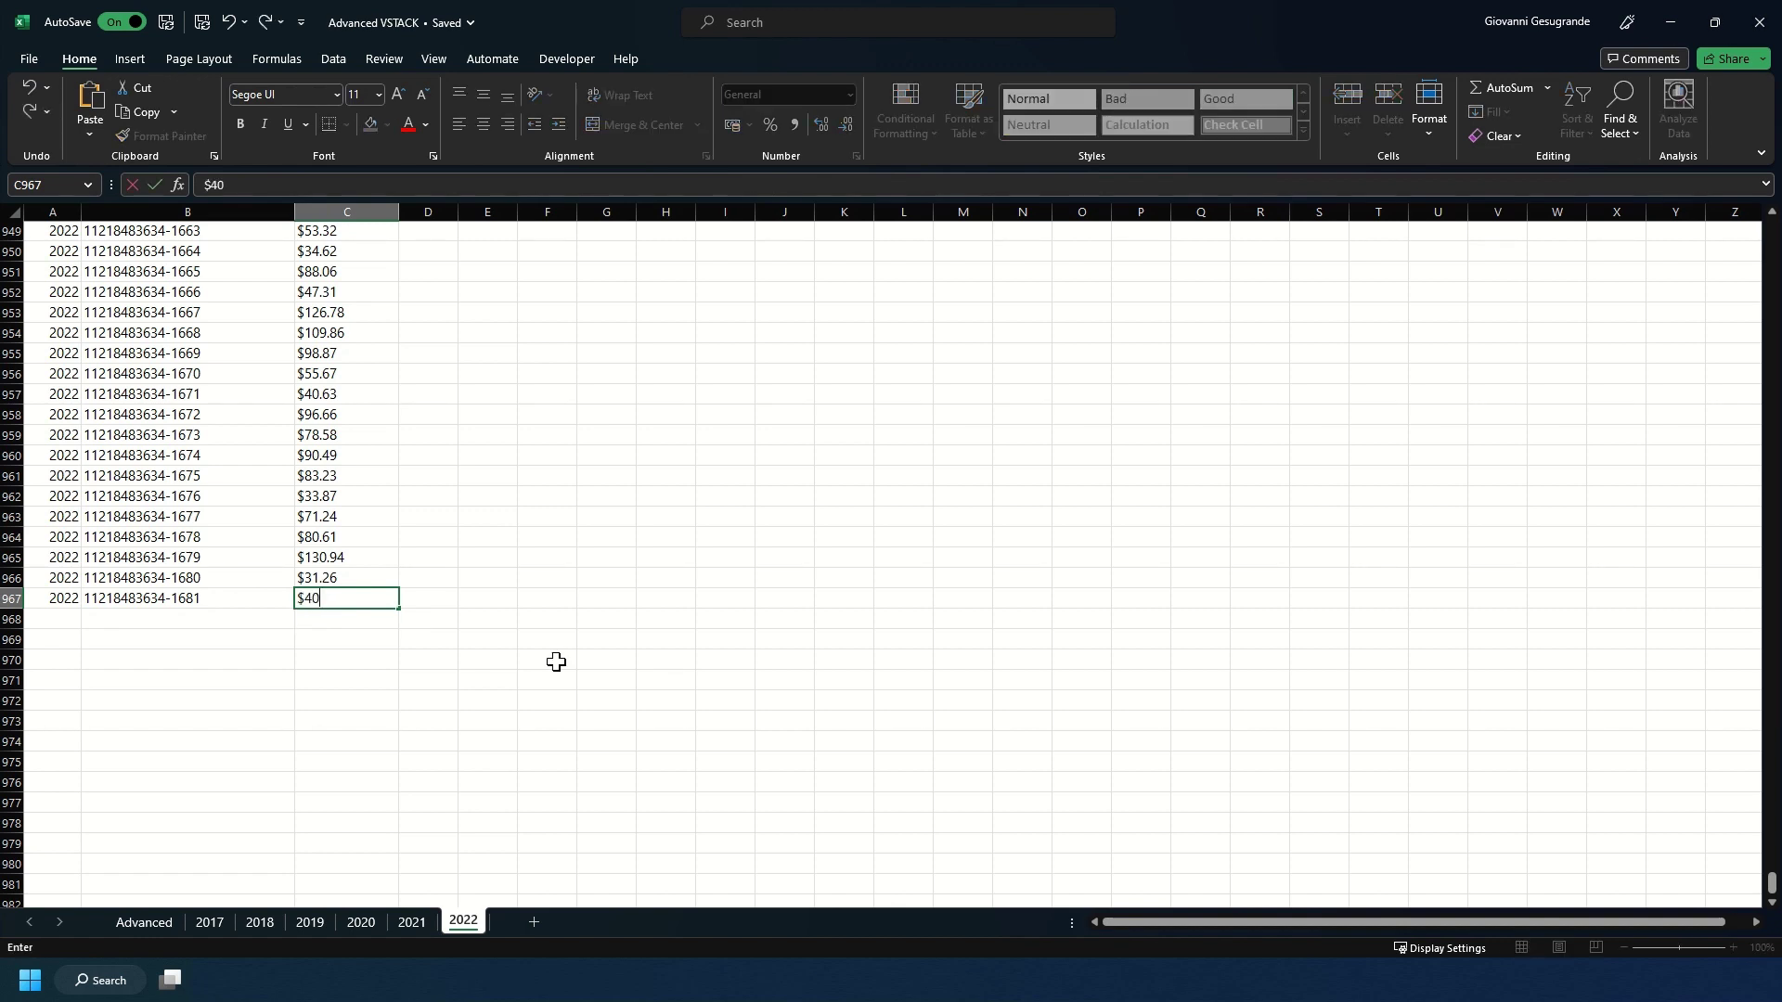
type(".00")
key("Return")
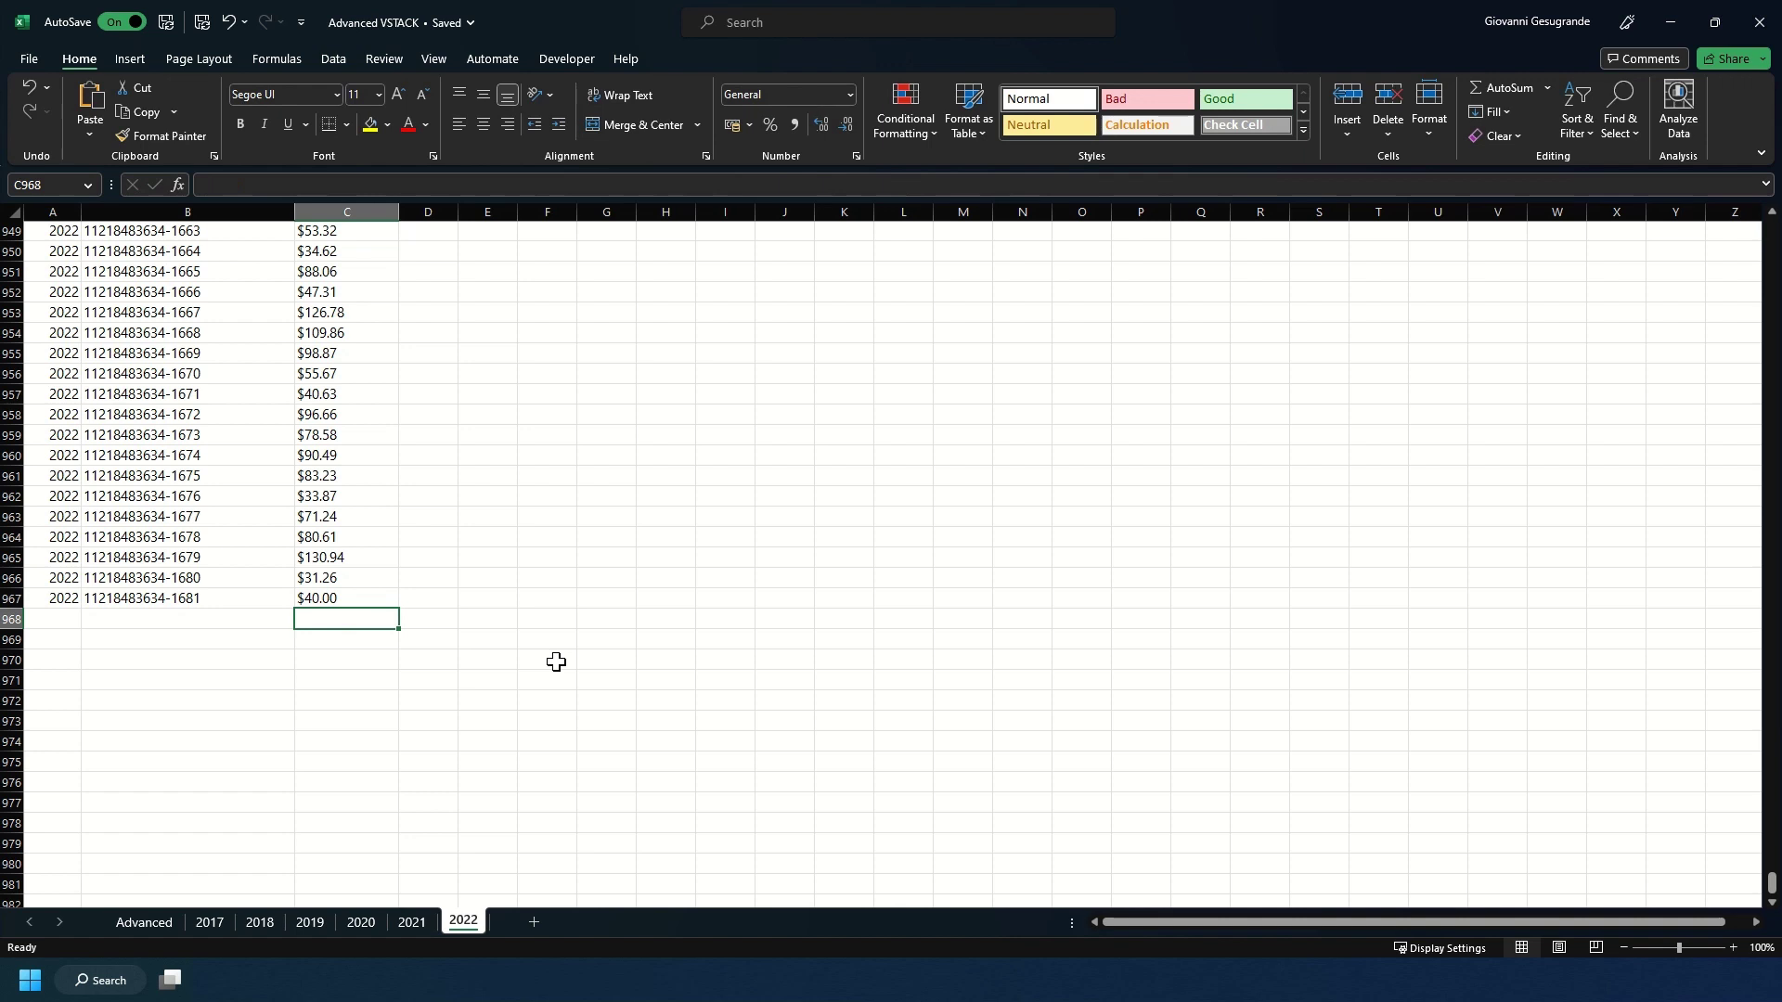
left_click(143, 921)
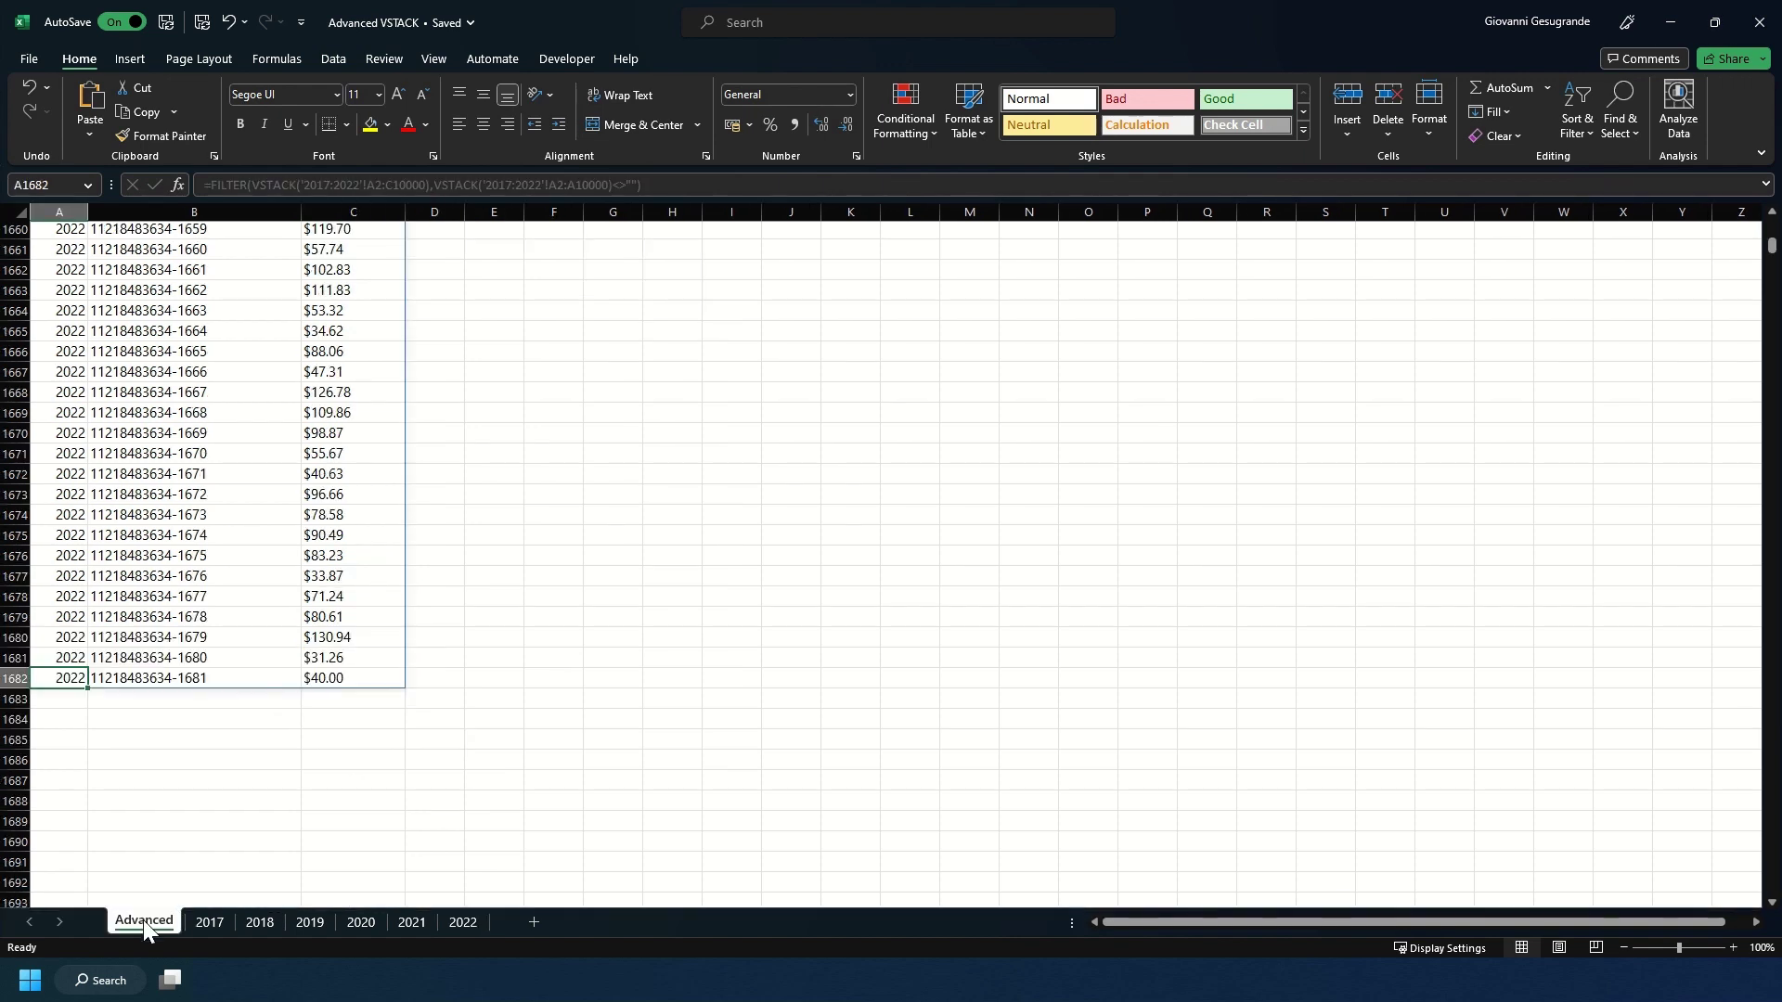